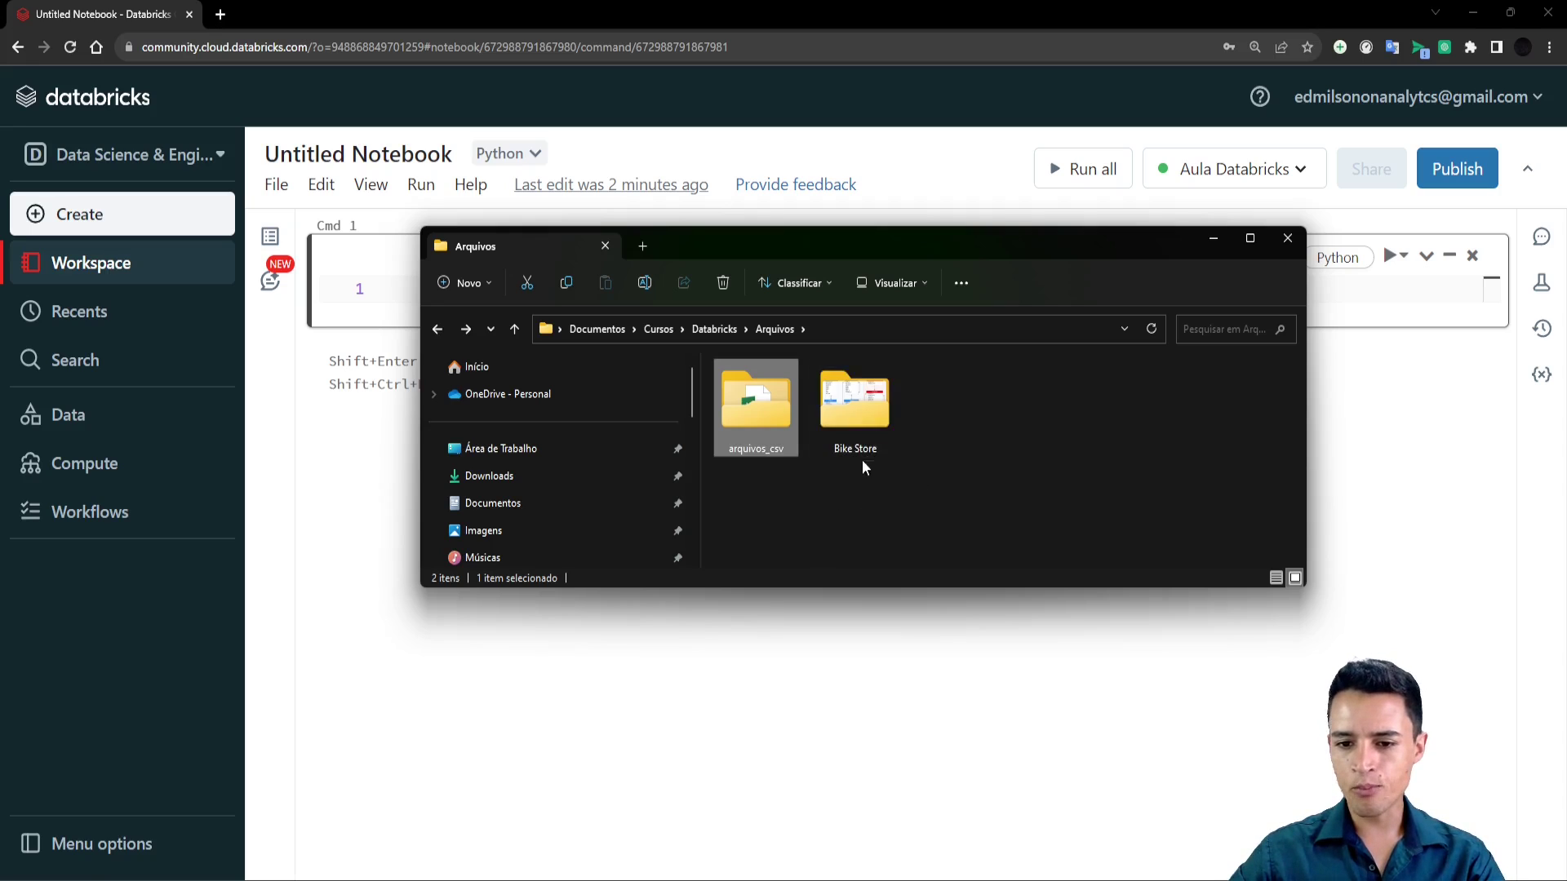
View the table relationships in schema.png from the Bike Store folder, including customers, orders, order_items, categories and products, and close the image.
{"action": "double_click", "coordinate": [863, 430]}
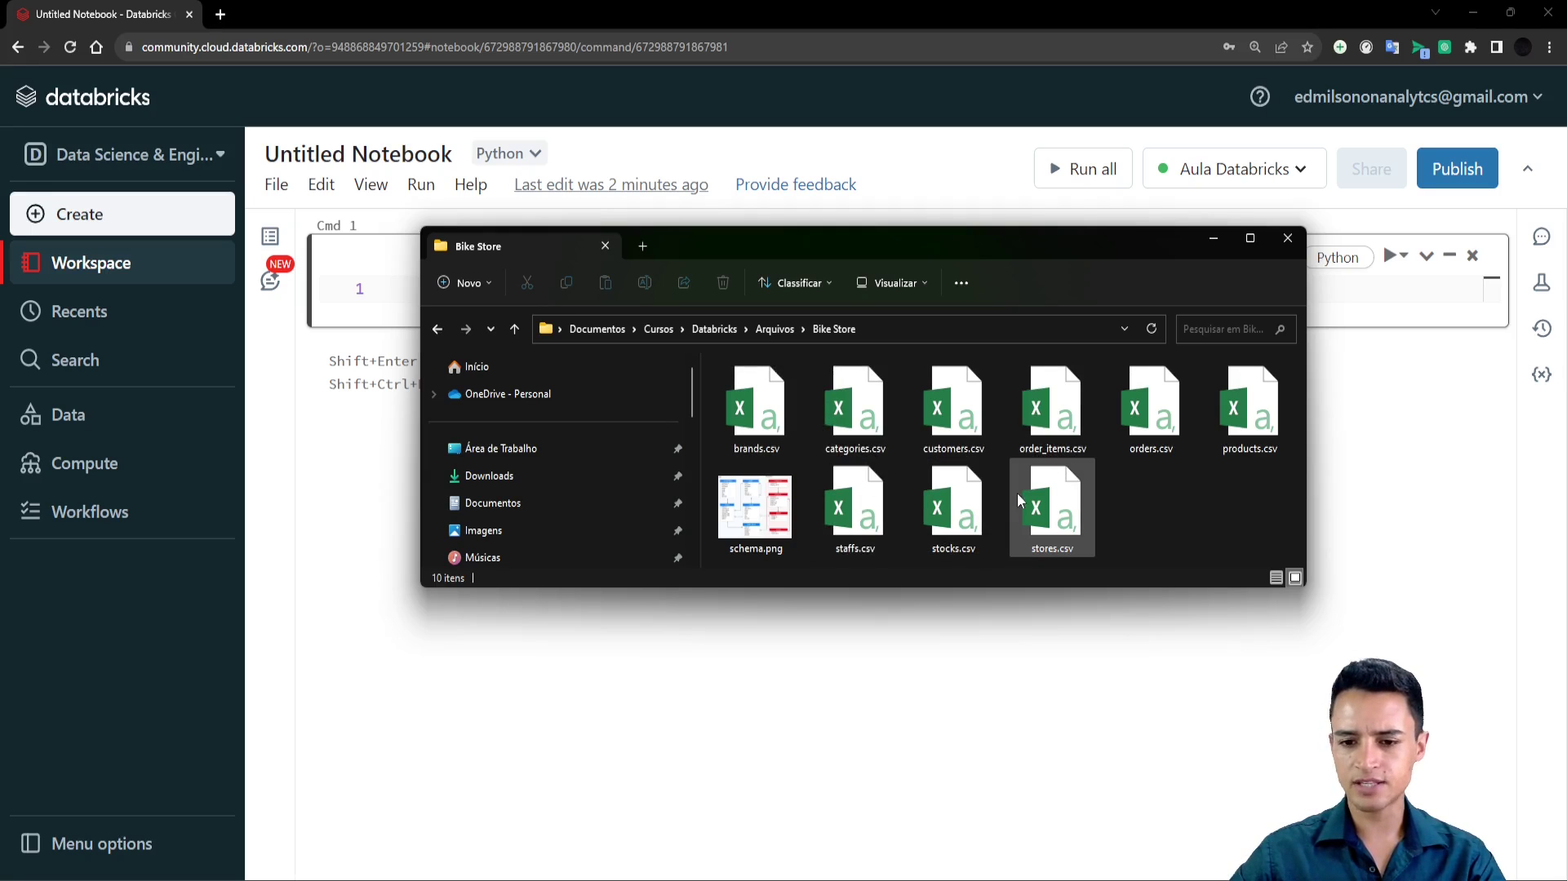
{"action": "left_click", "coordinate": [779, 522]}
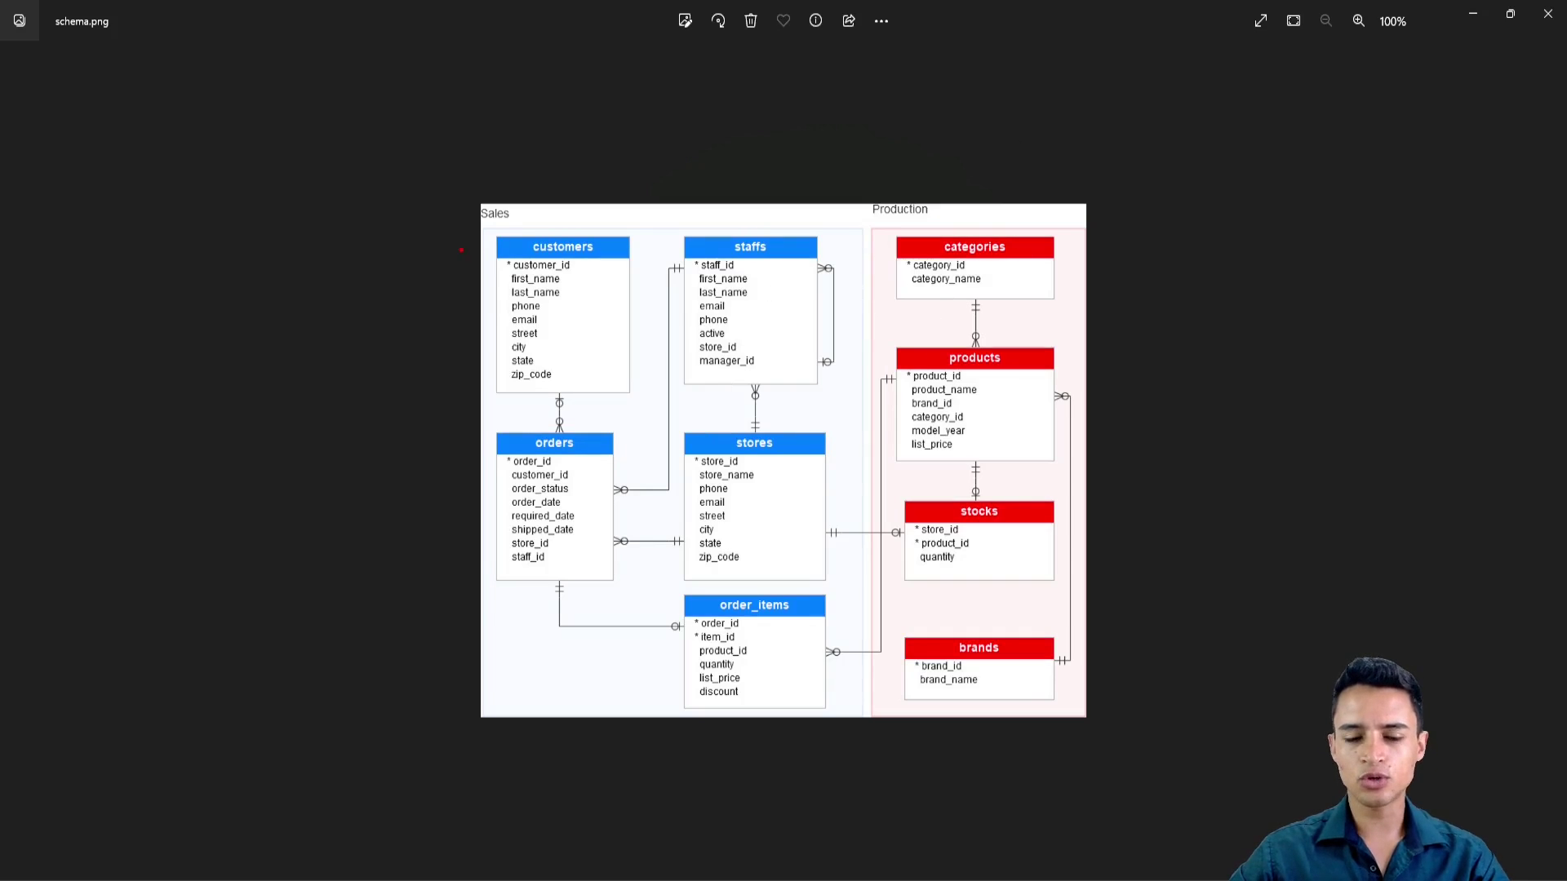
{"action": "mouse_move", "coordinate": [412, 417]}
{"action": "left_mouse_down"}
{"action": "mouse_move", "coordinate": [636, 620]}
{"action": "mouse_move", "coordinate": [854, 728]}
{"action": "left_mouse_up"}
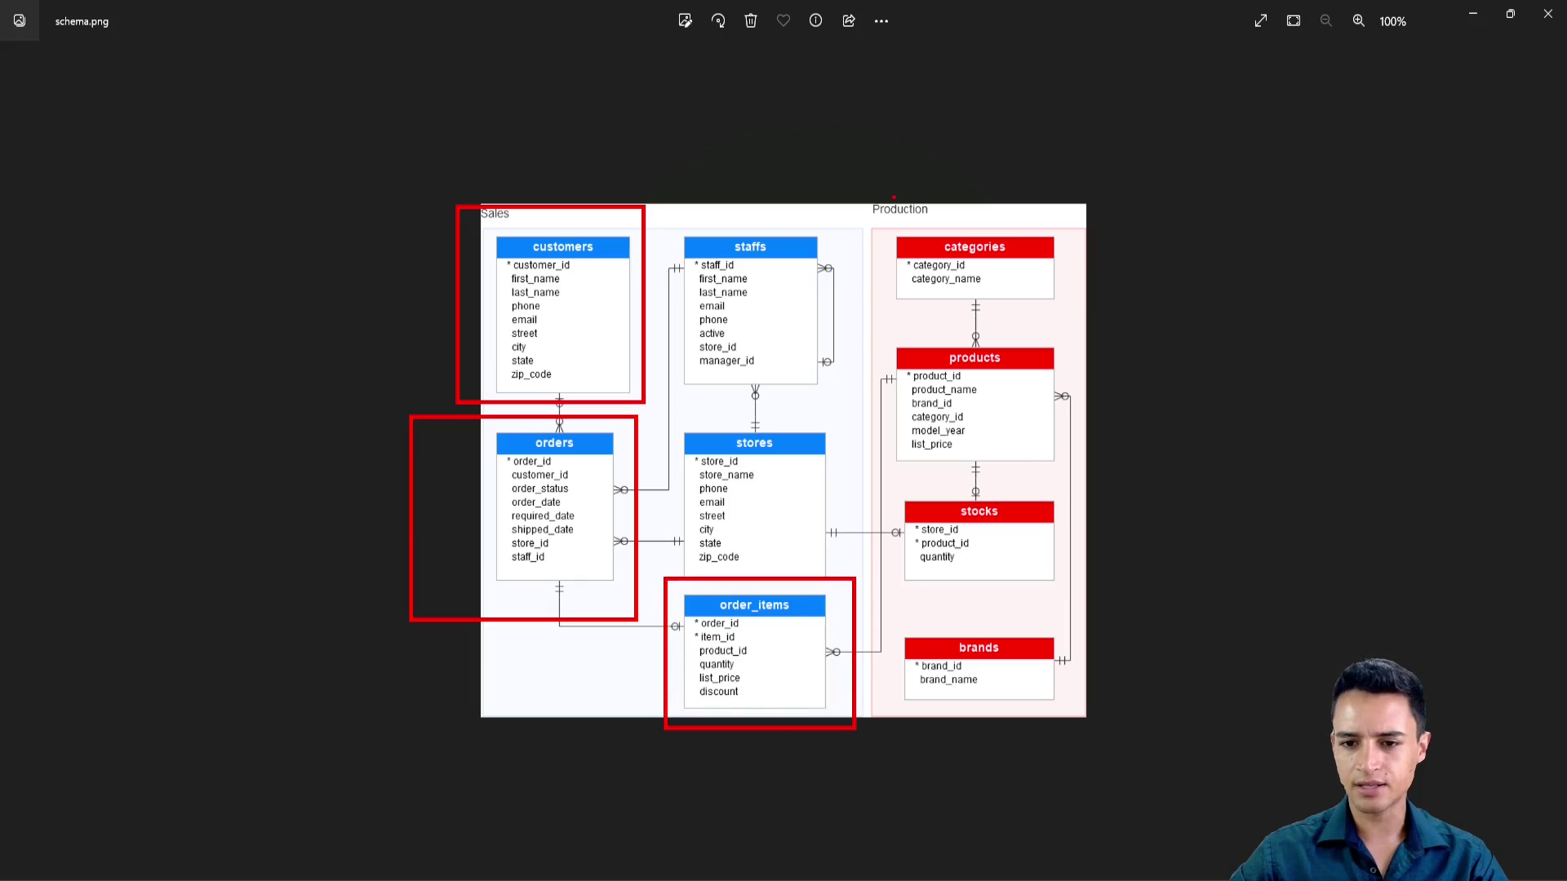
{"action": "left_click_drag", "start_coordinate": [842, 191], "coordinate": [1161, 353]}
{"action": "left_click_drag", "start_coordinate": [1032, 433], "coordinate": [1185, 499]}
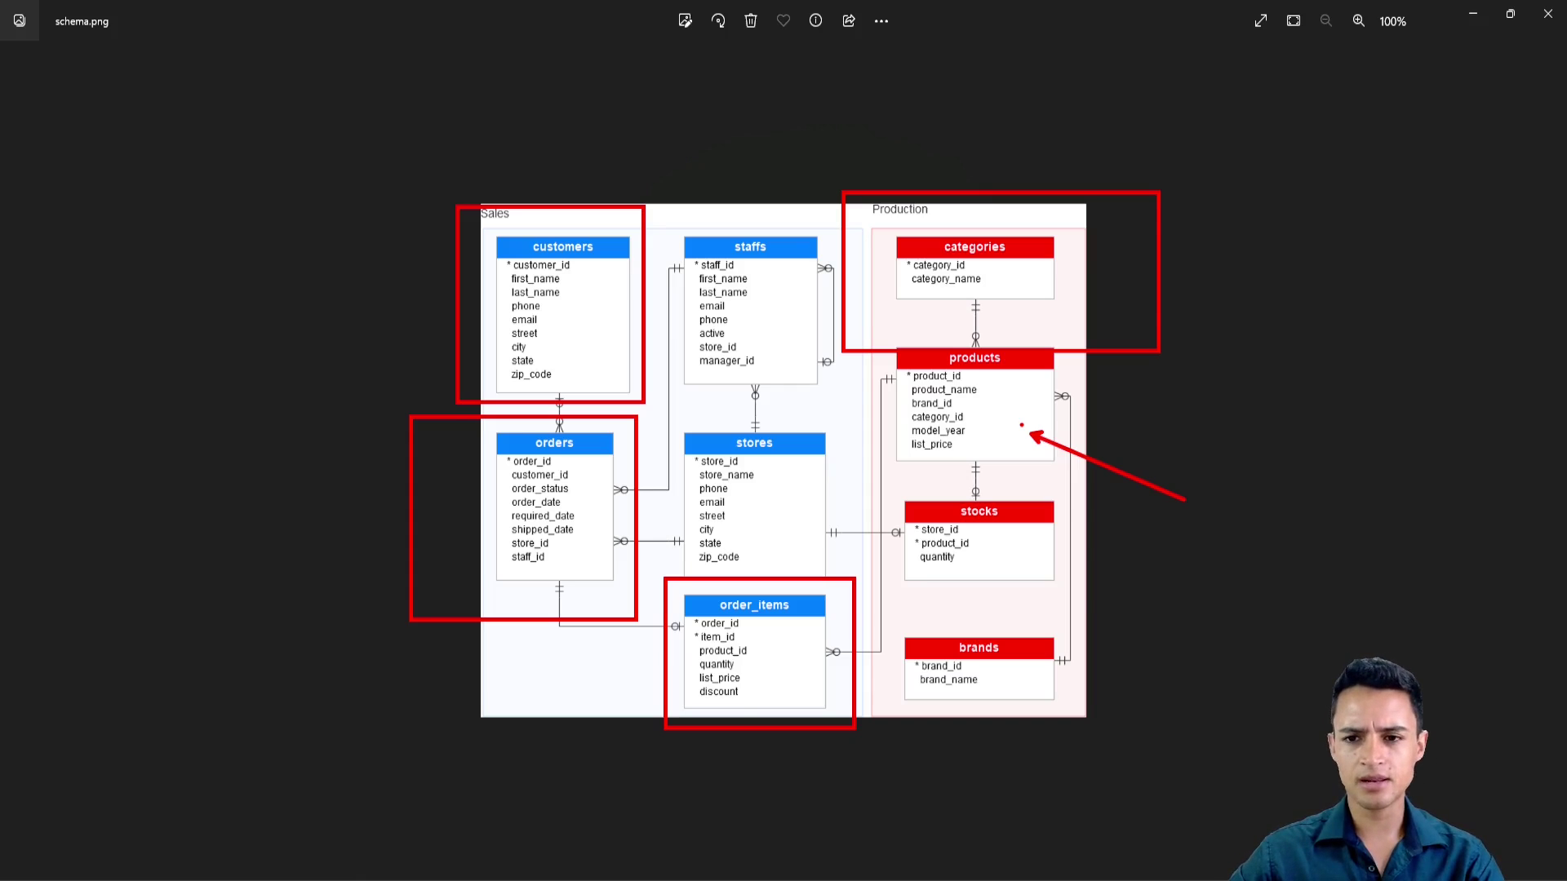
{"action": "key", "text": "Escape"}
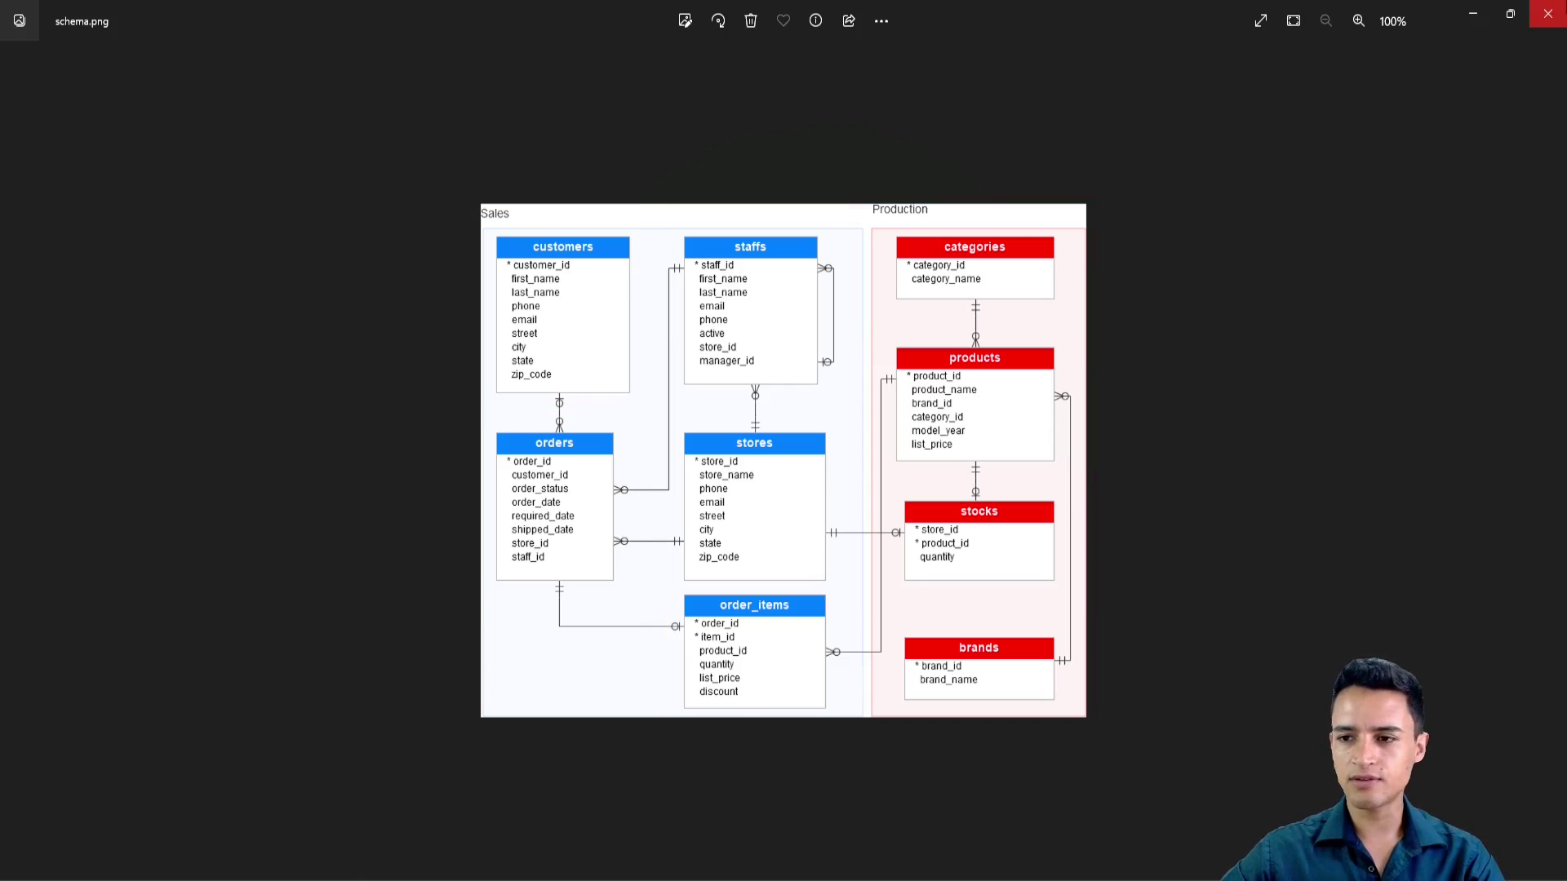
{"action": "left_click", "coordinate": [1548, 14]}
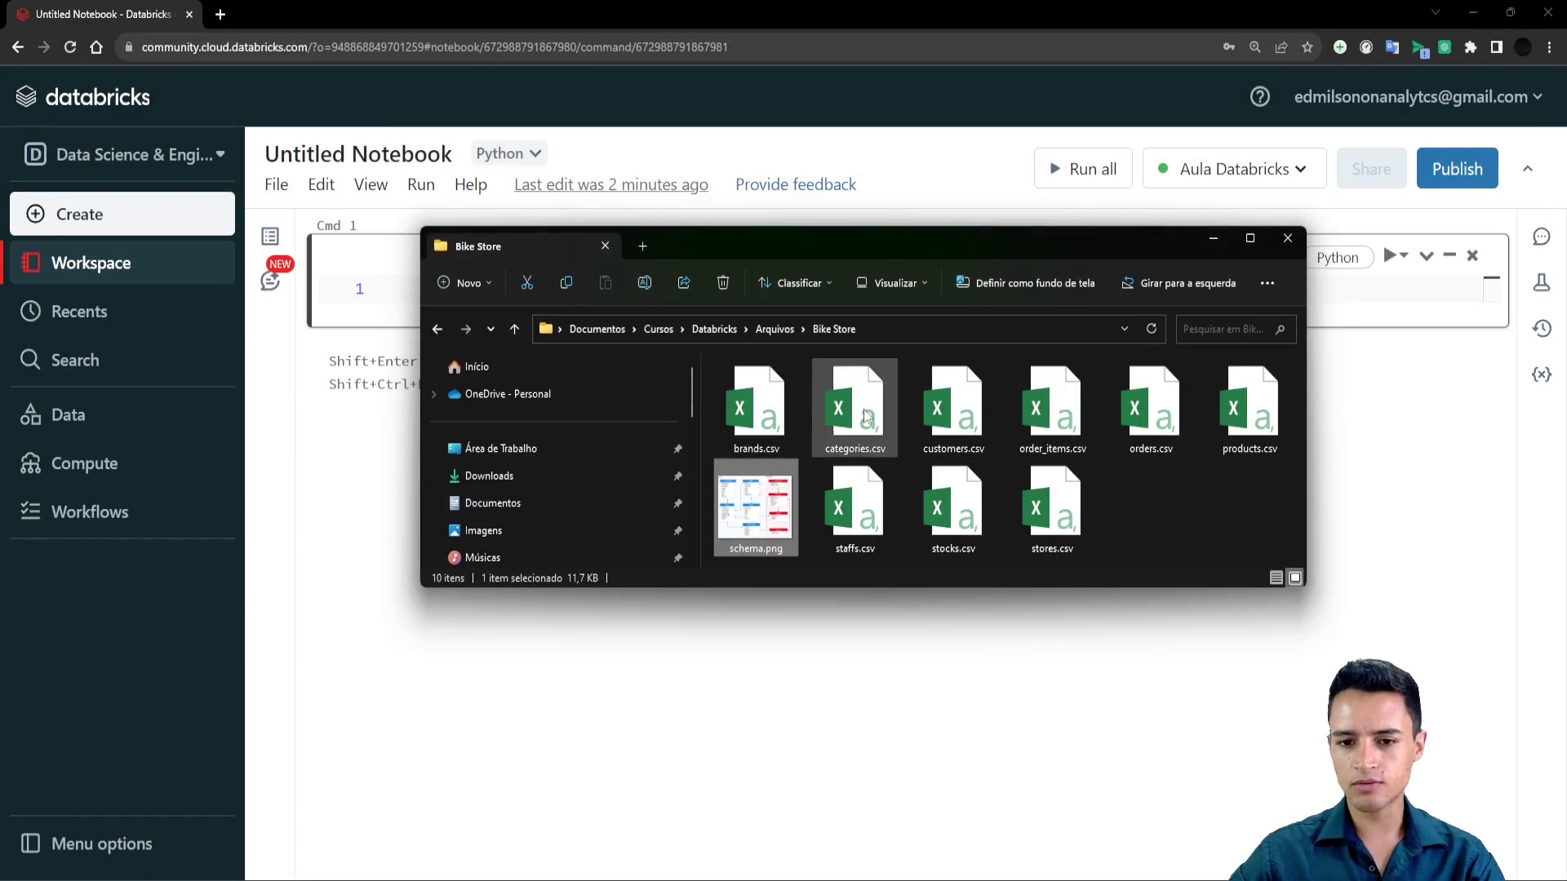
Look through the notebook files in the Scripts folder under Databricks and return to the empty notebook cell.
{"action": "left_click", "coordinate": [775, 330]}
{"action": "left_click", "coordinate": [714, 328]}
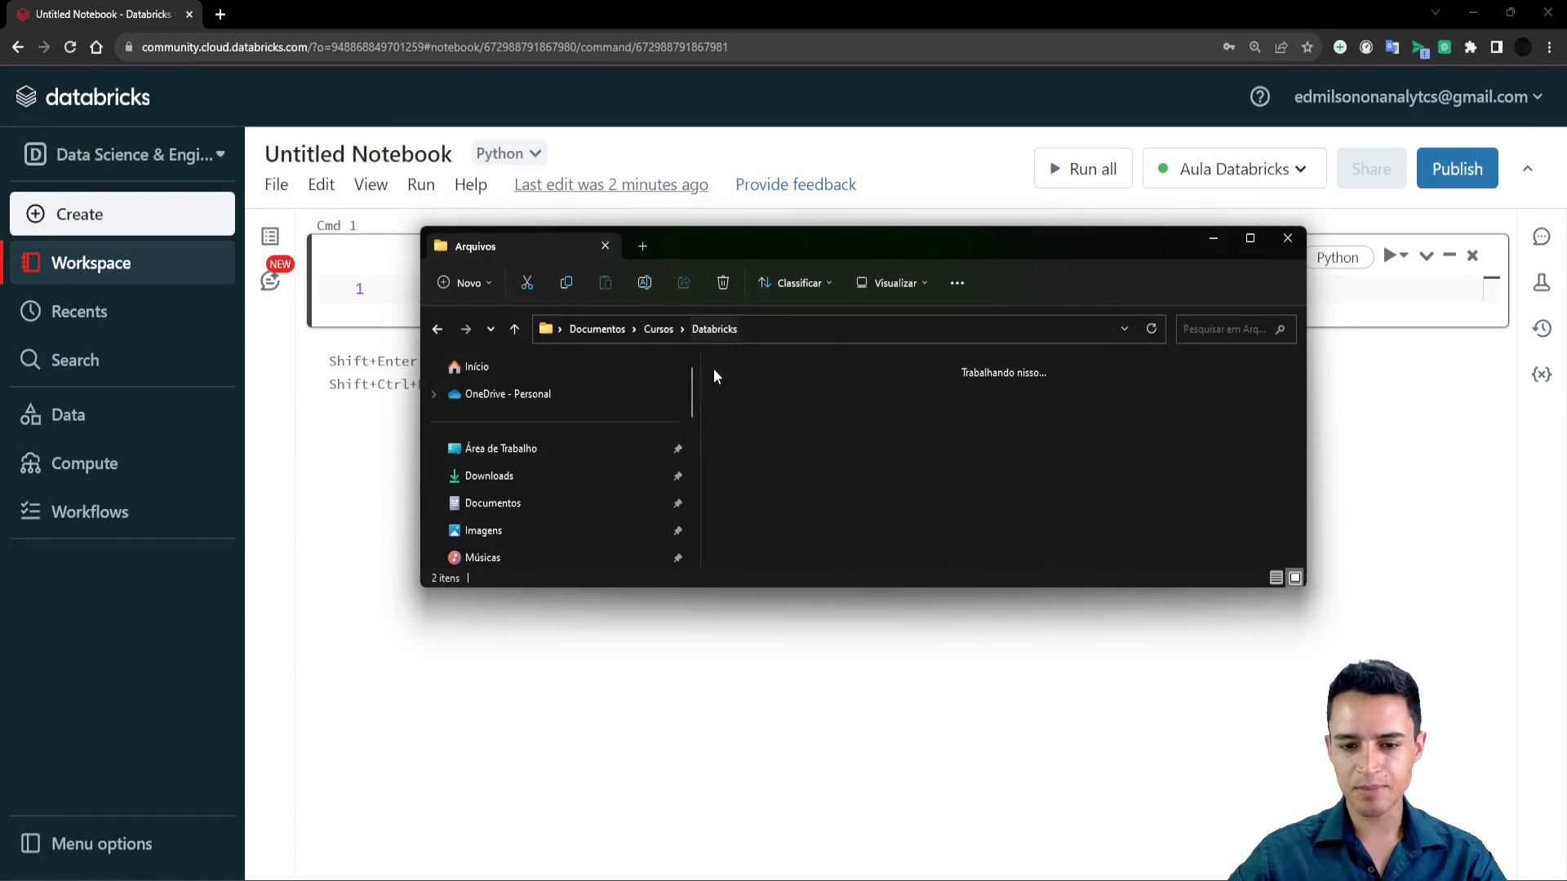
{"action": "left_click_drag", "start_coordinate": [706, 410], "coordinate": [711, 339]}
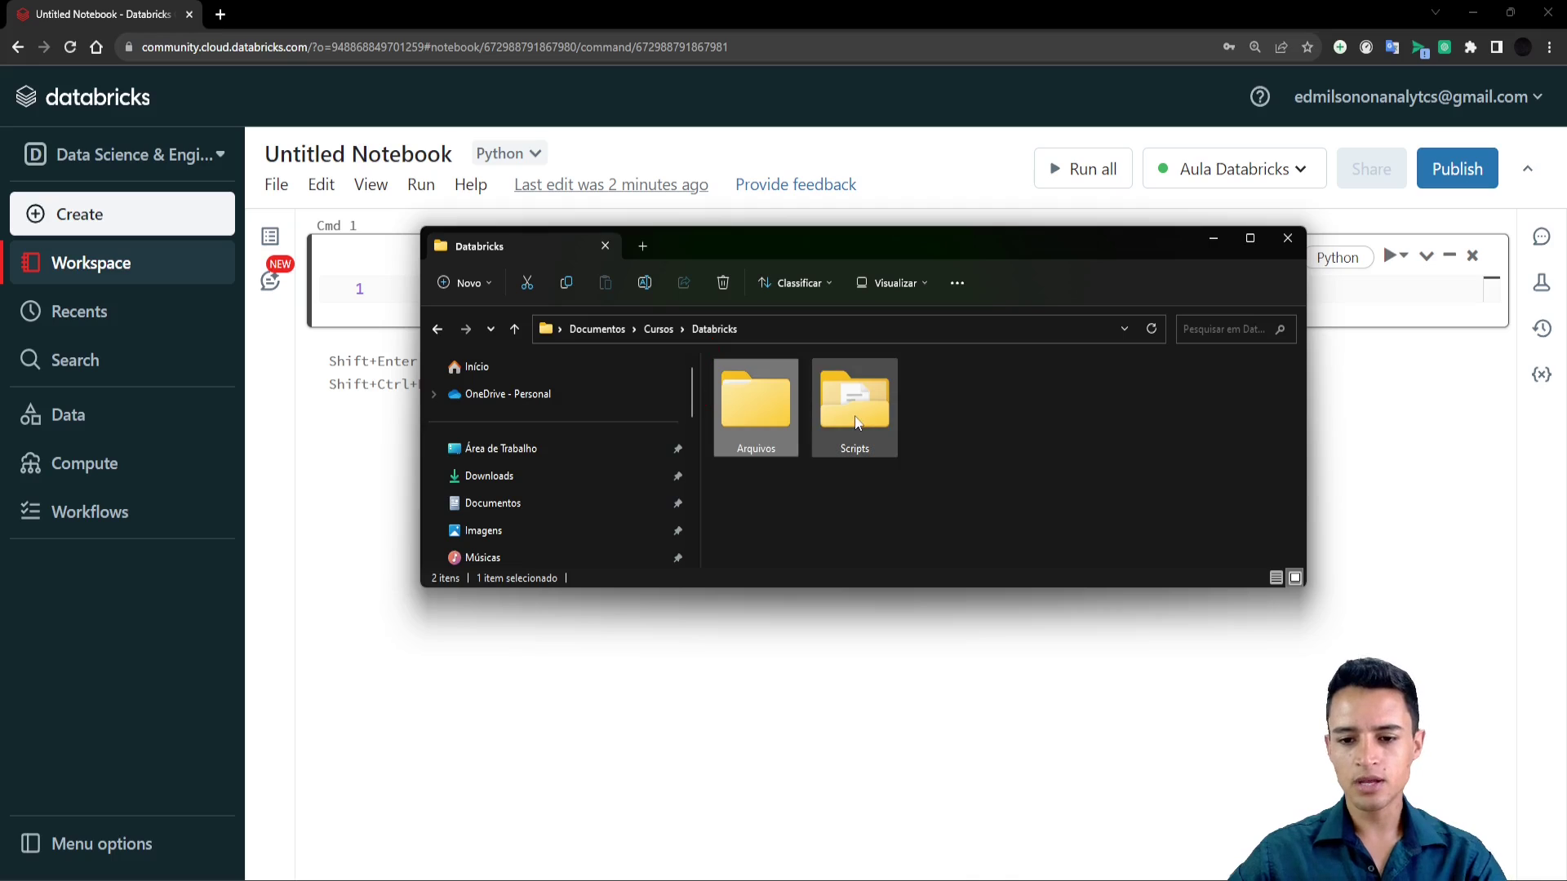
{"action": "double_click", "coordinate": [880, 442]}
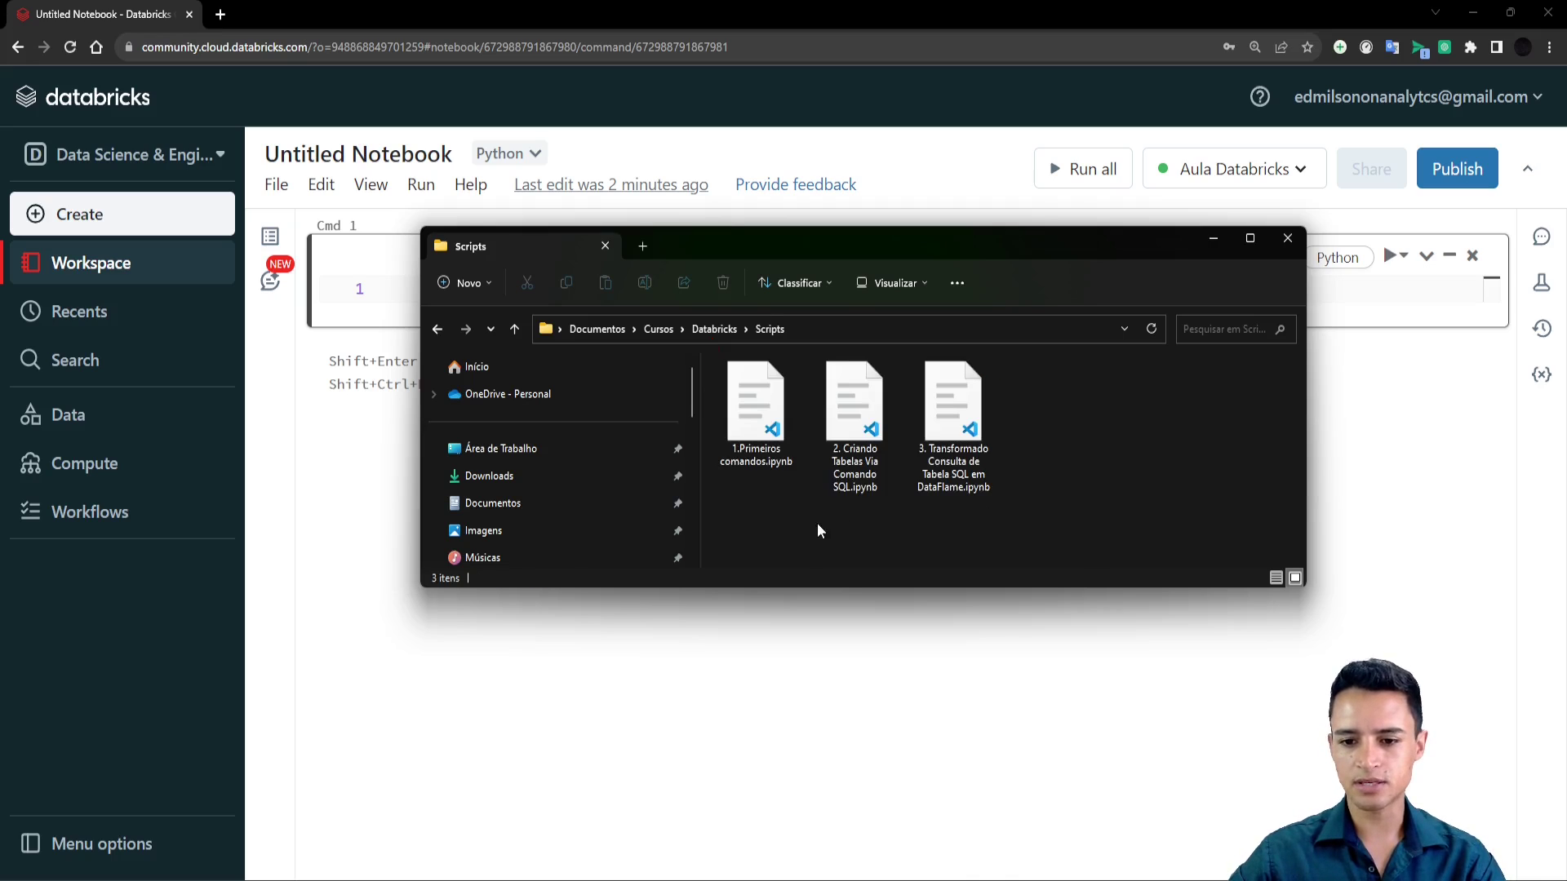
{"action": "left_click_drag", "start_coordinate": [702, 374], "coordinate": [1100, 496]}
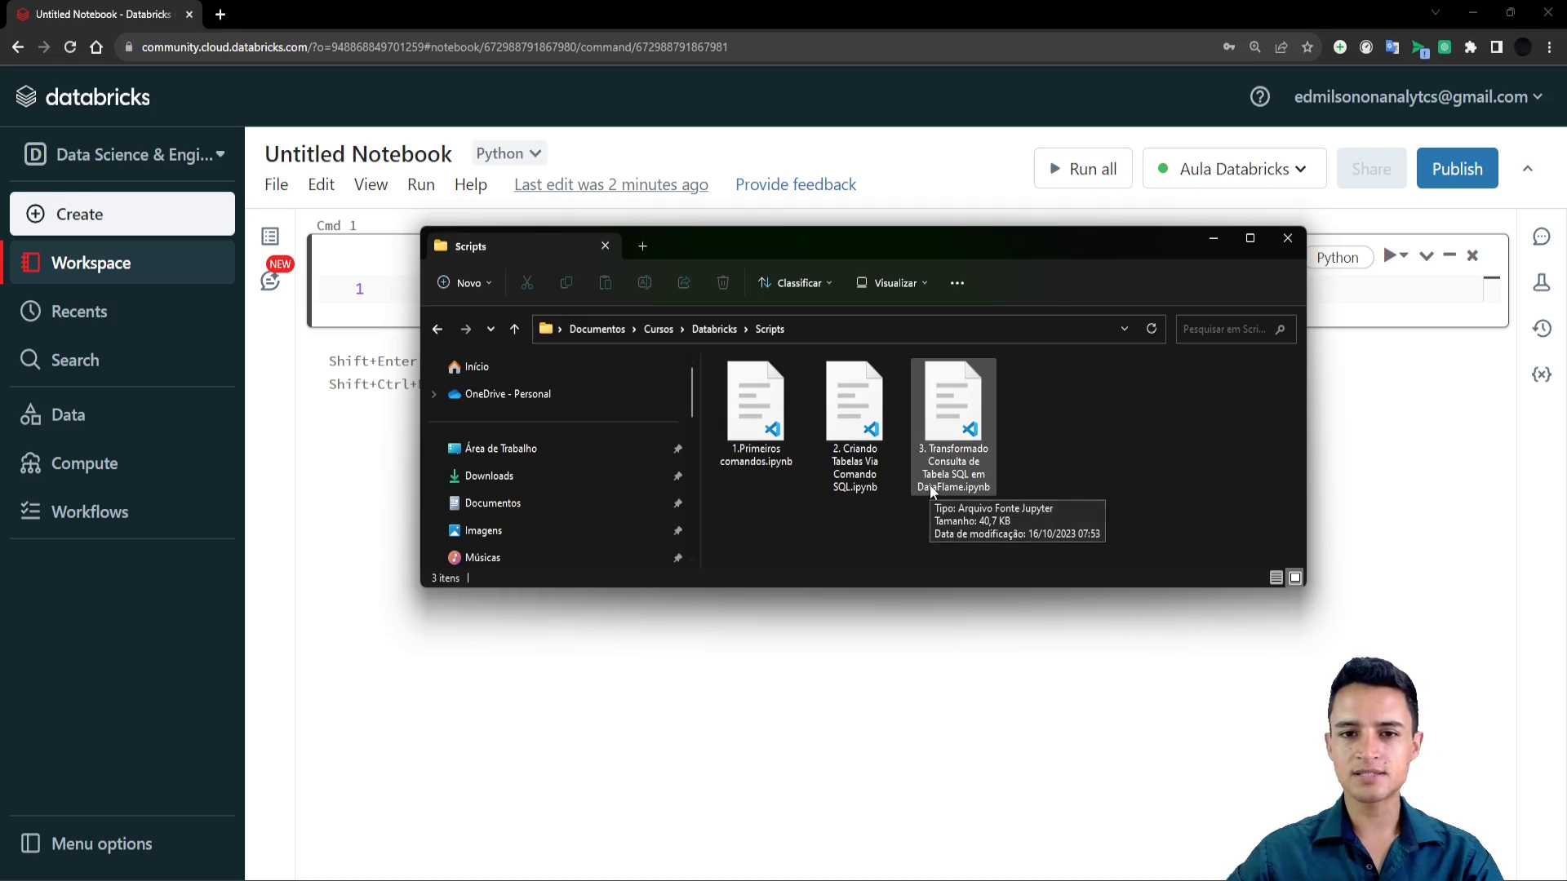
{"action": "left_click", "coordinate": [369, 485]}
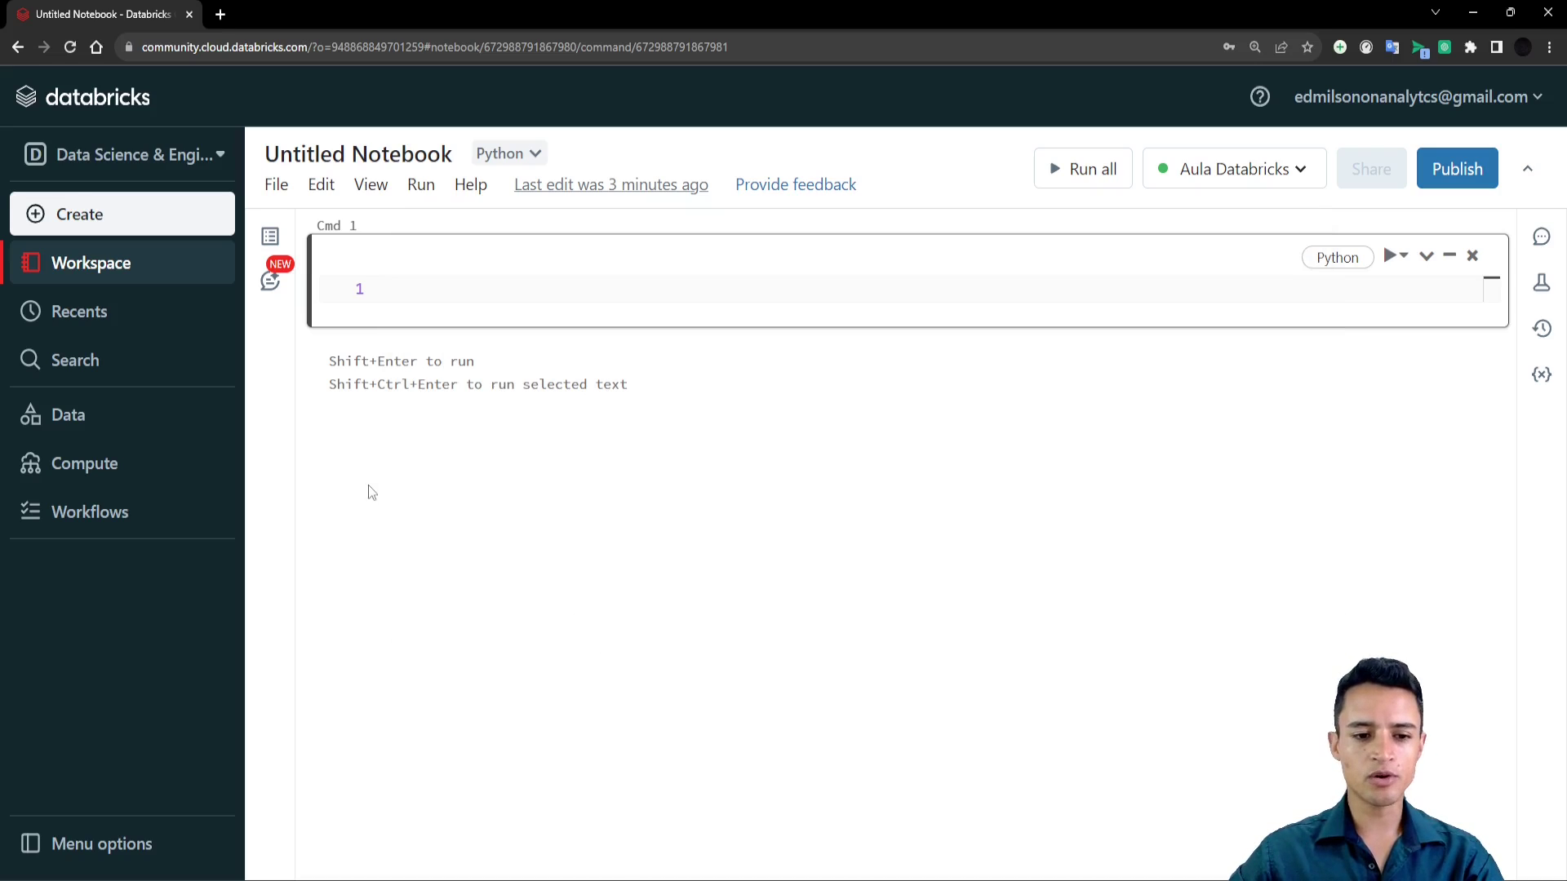
{"action": "left_click", "coordinate": [538, 280]}
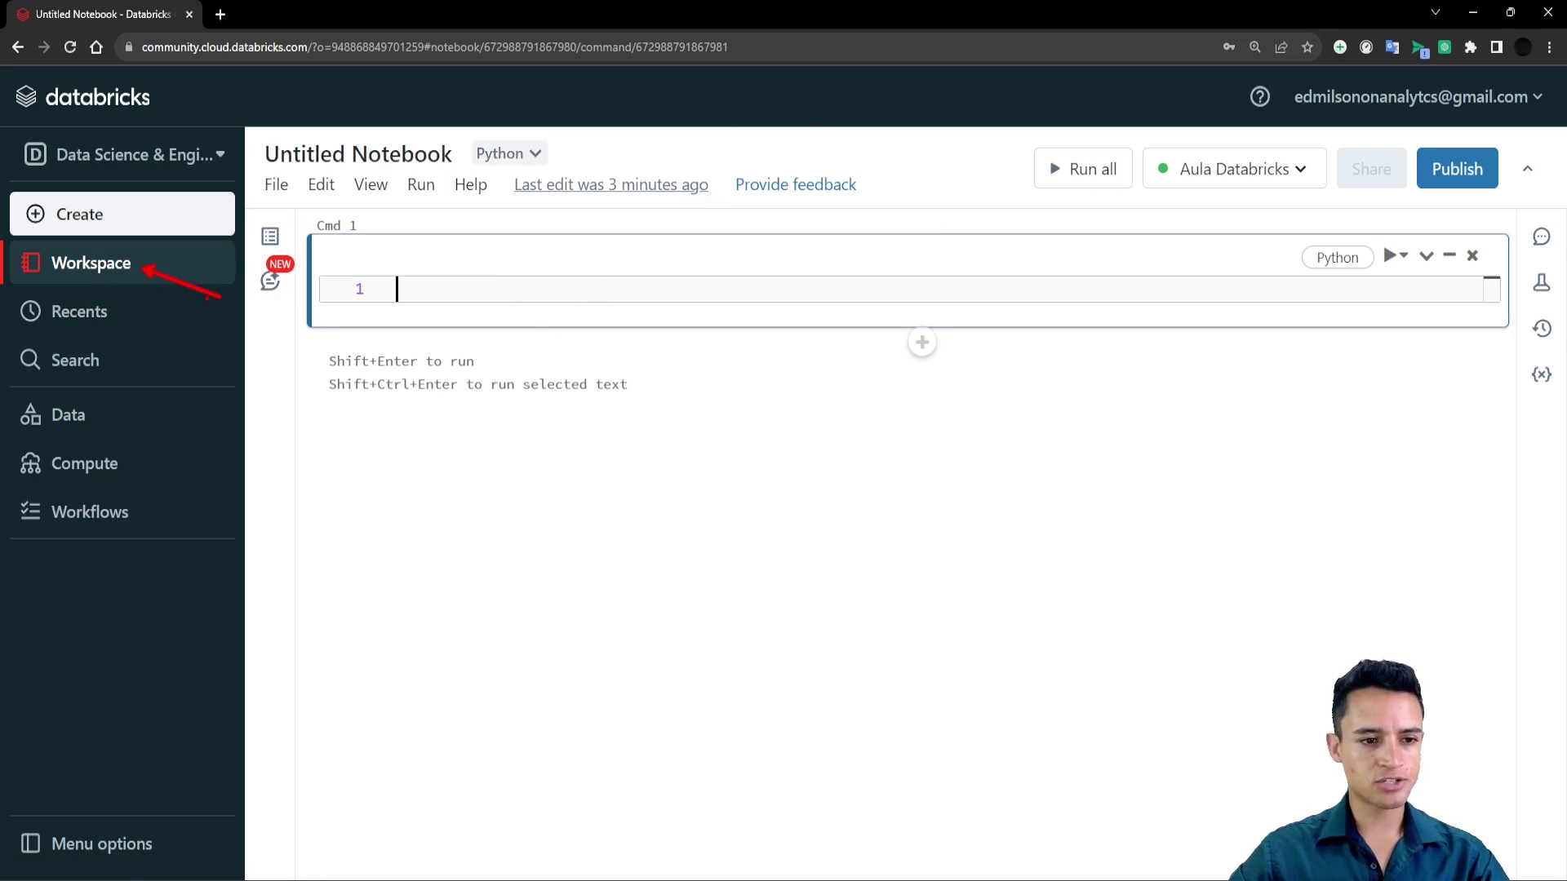
Browse the workspace from its root through Users to the personal user folder and locate Untitled Notebook.
{"action": "left_click", "coordinate": [73, 270]}
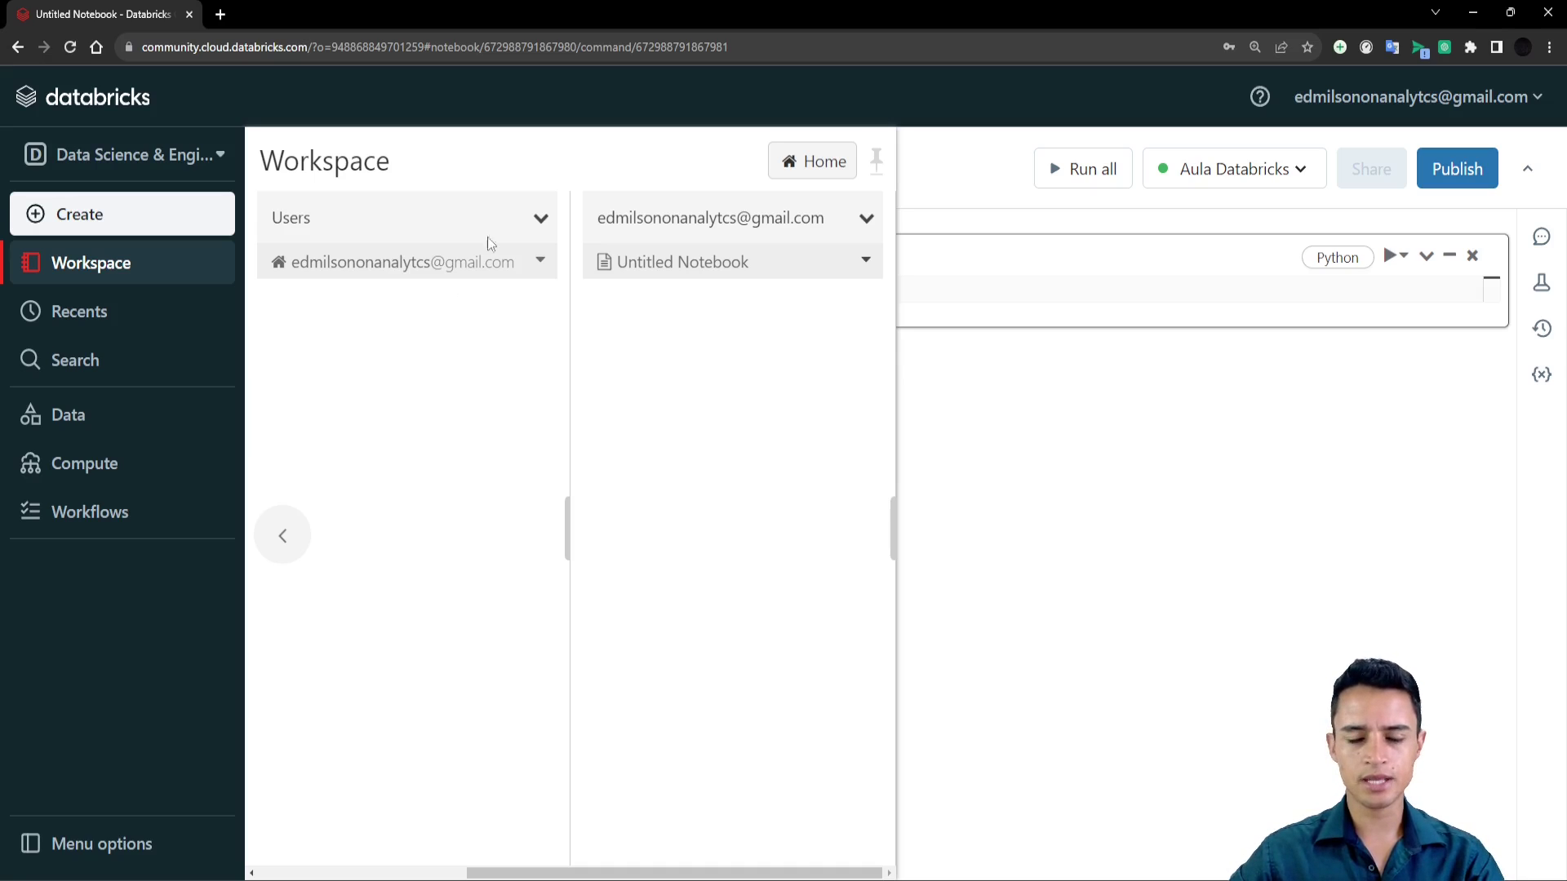
{"action": "left_click", "coordinate": [534, 219]}
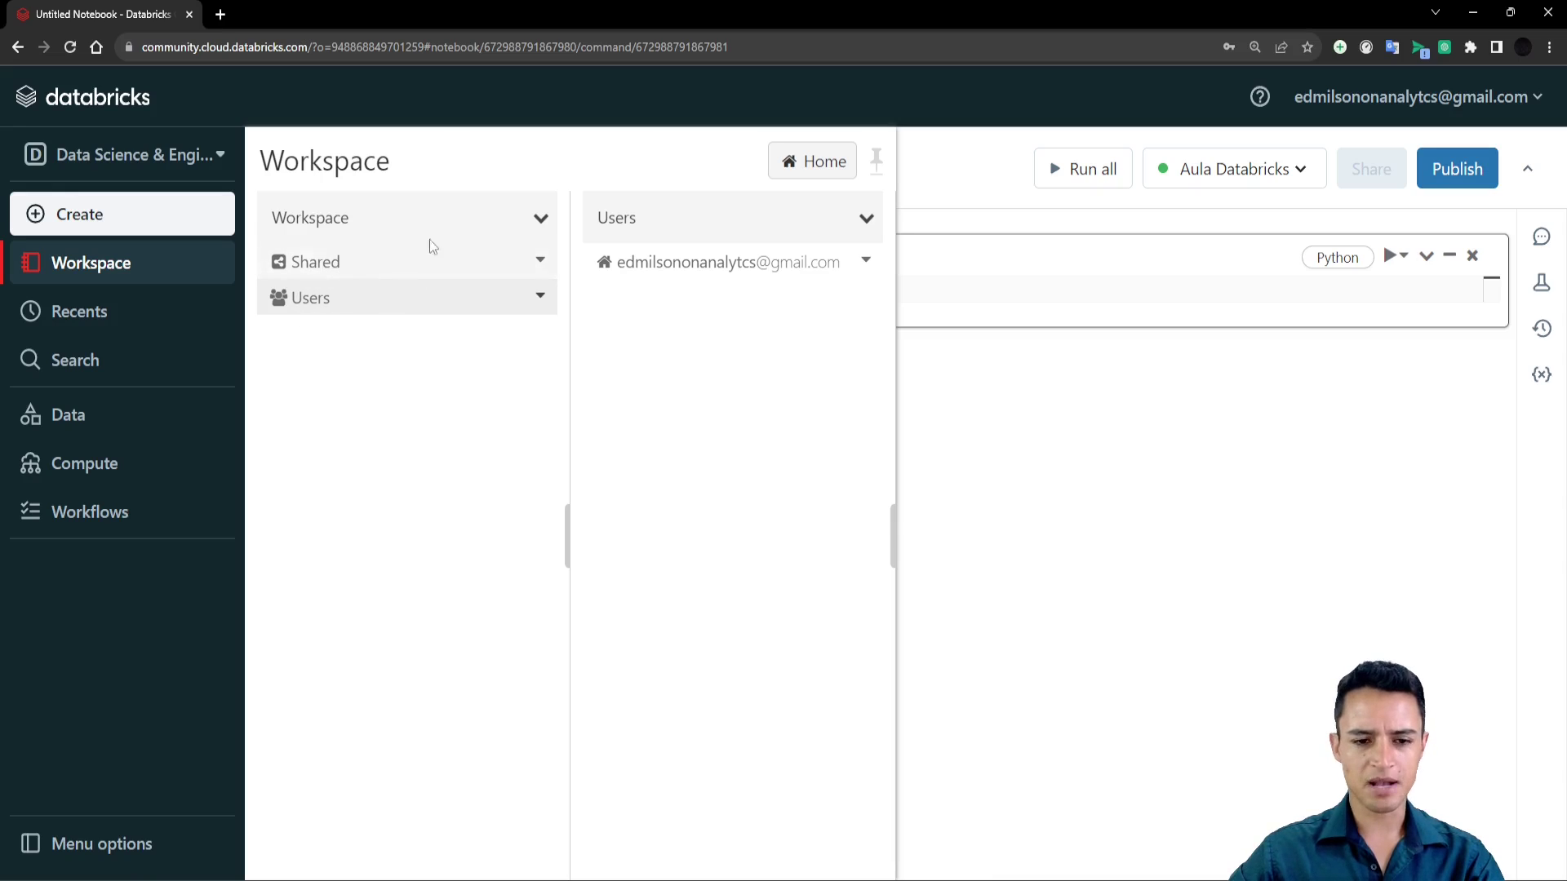
{"action": "left_click", "coordinate": [335, 298]}
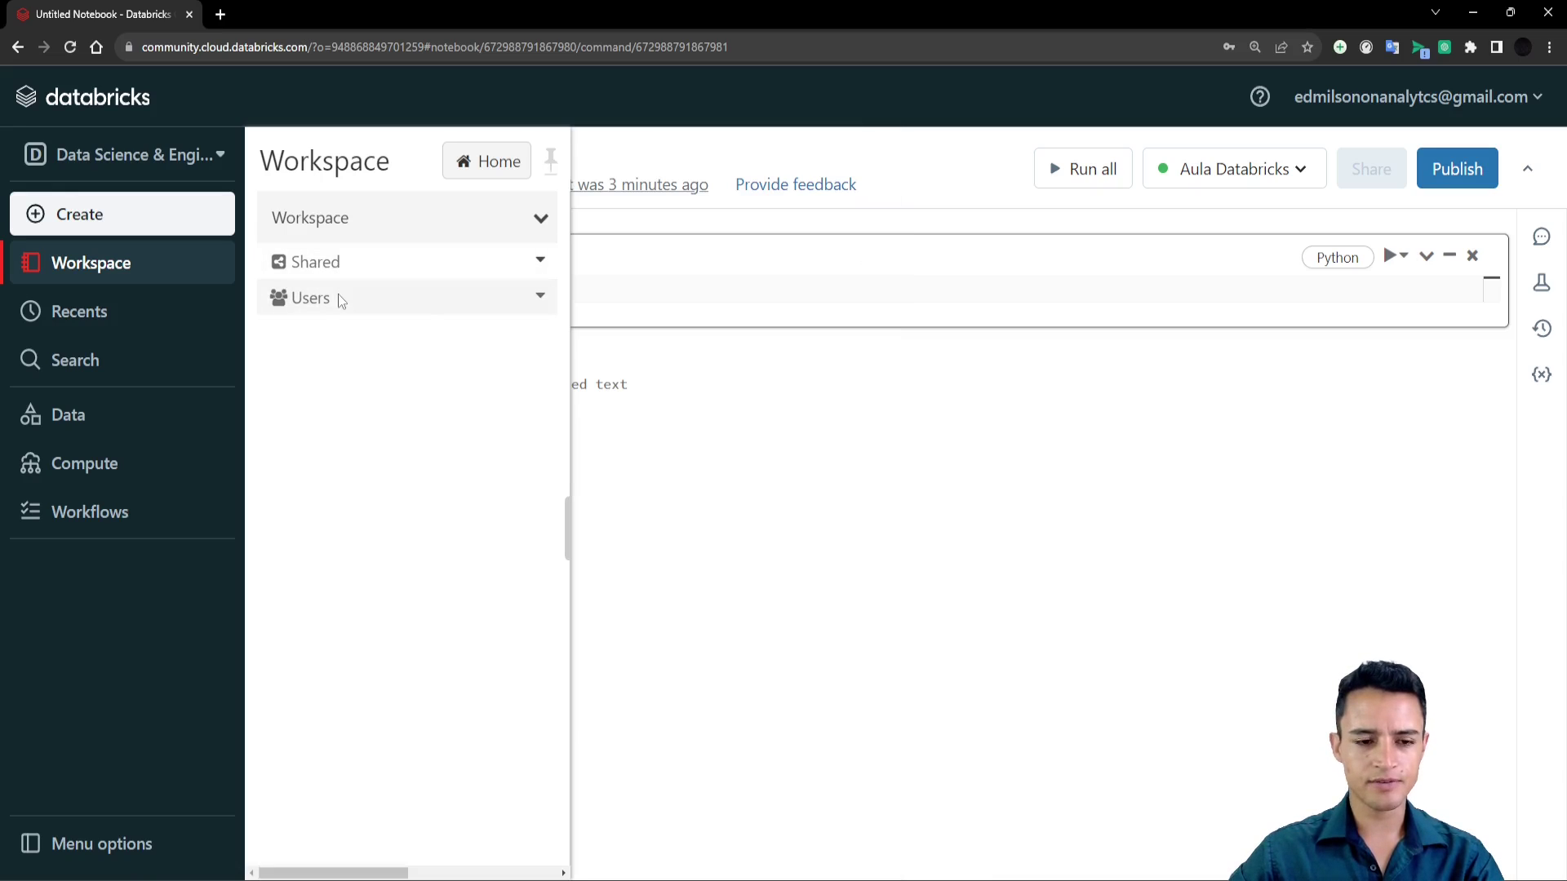
{"action": "left_click", "coordinate": [515, 302]}
{"action": "left_click", "coordinate": [698, 265]}
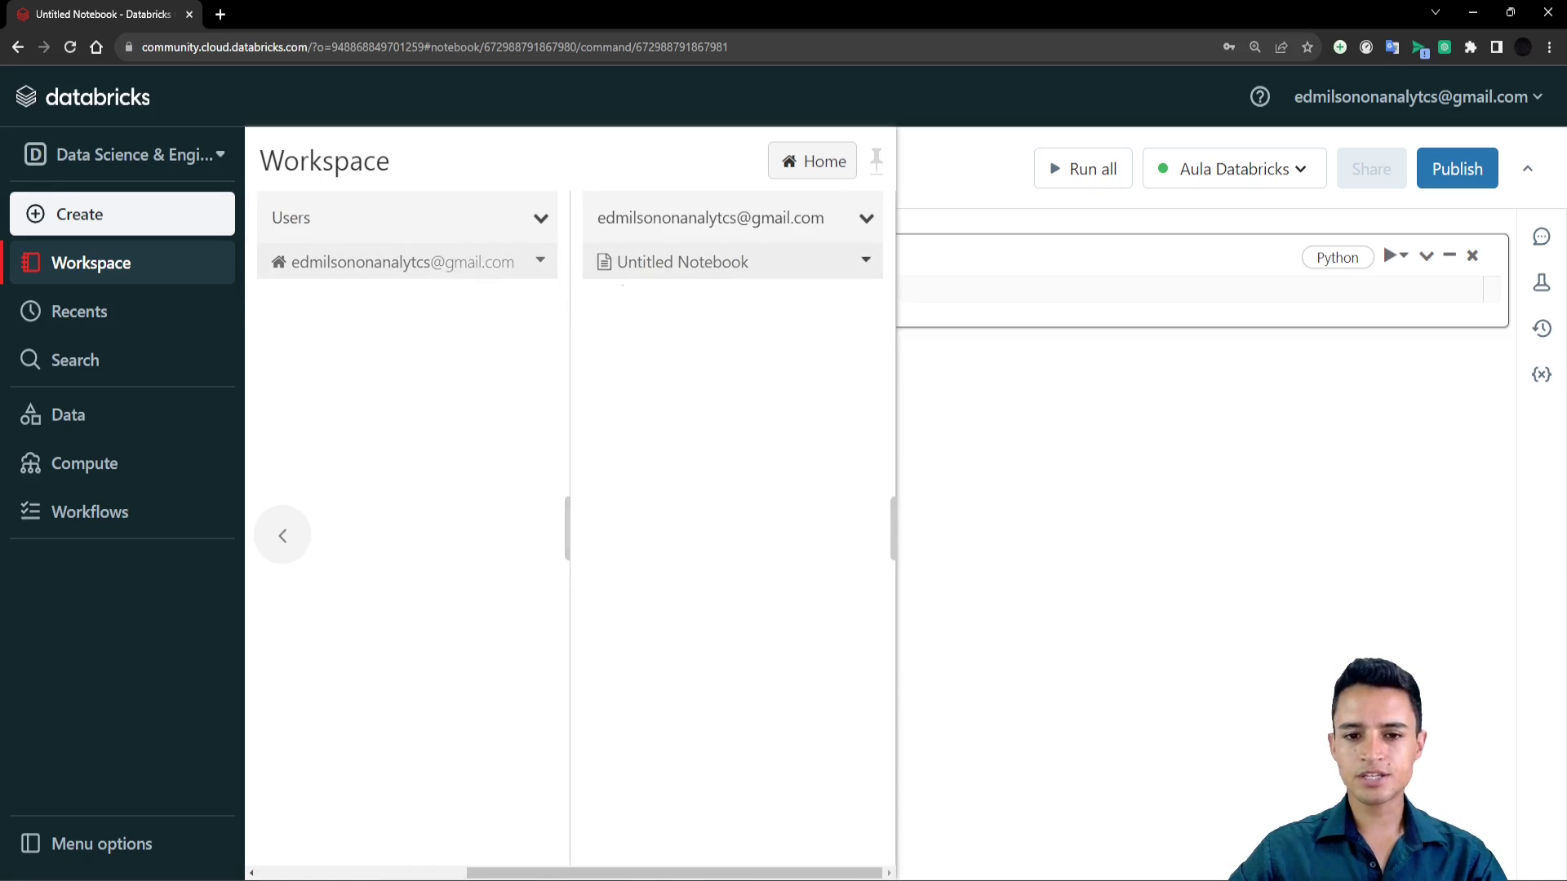
{"action": "left_click_drag", "start_coordinate": [586, 241], "coordinate": [851, 301]}
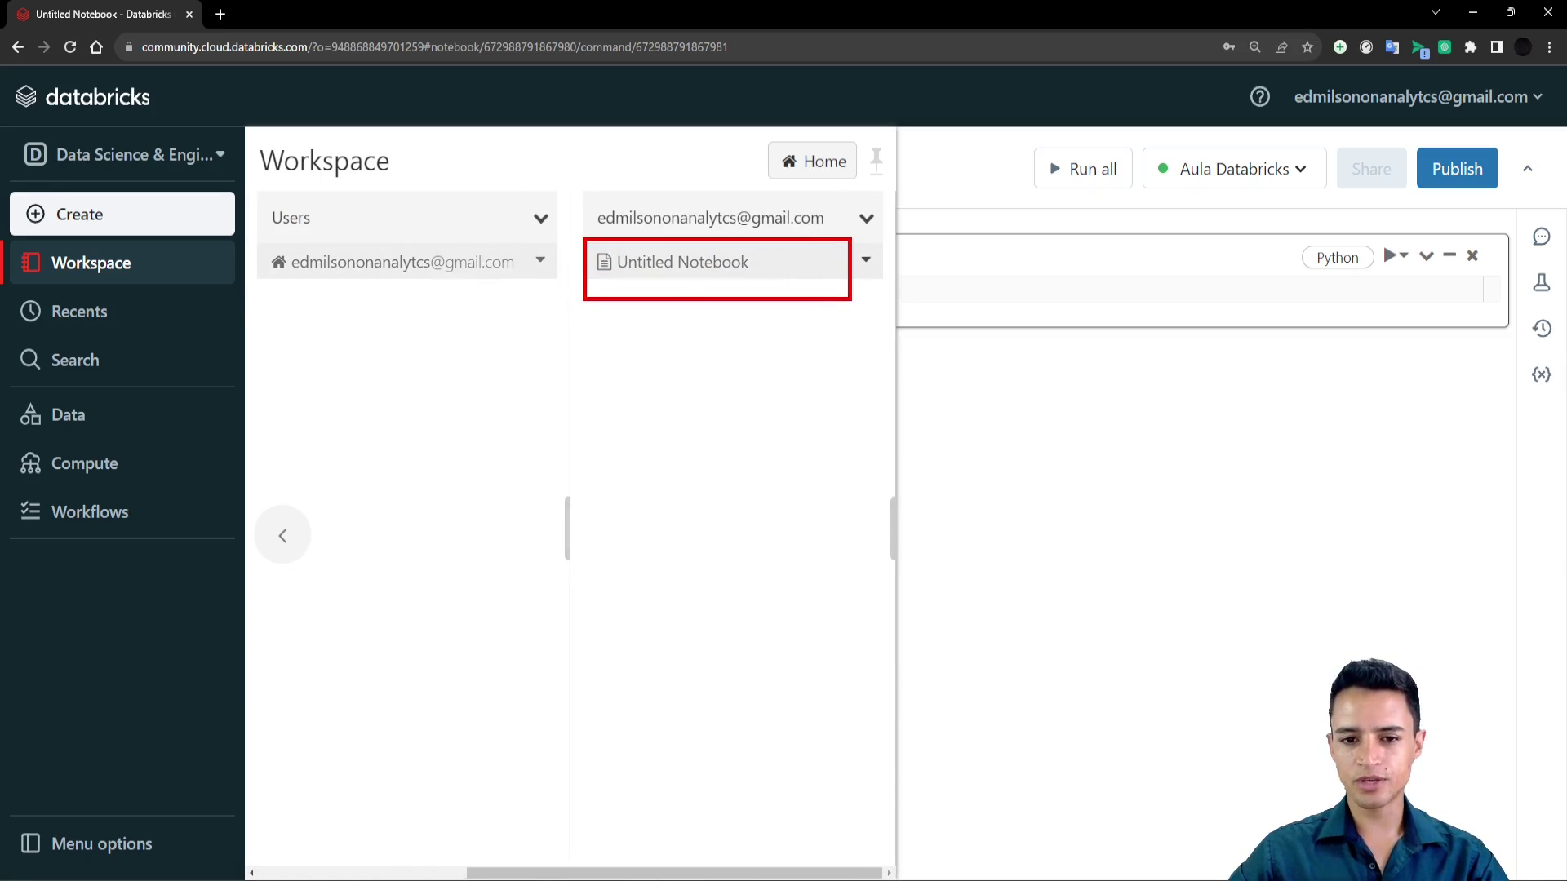
{"action": "left_click_drag", "start_coordinate": [696, 277], "coordinate": [647, 333]}
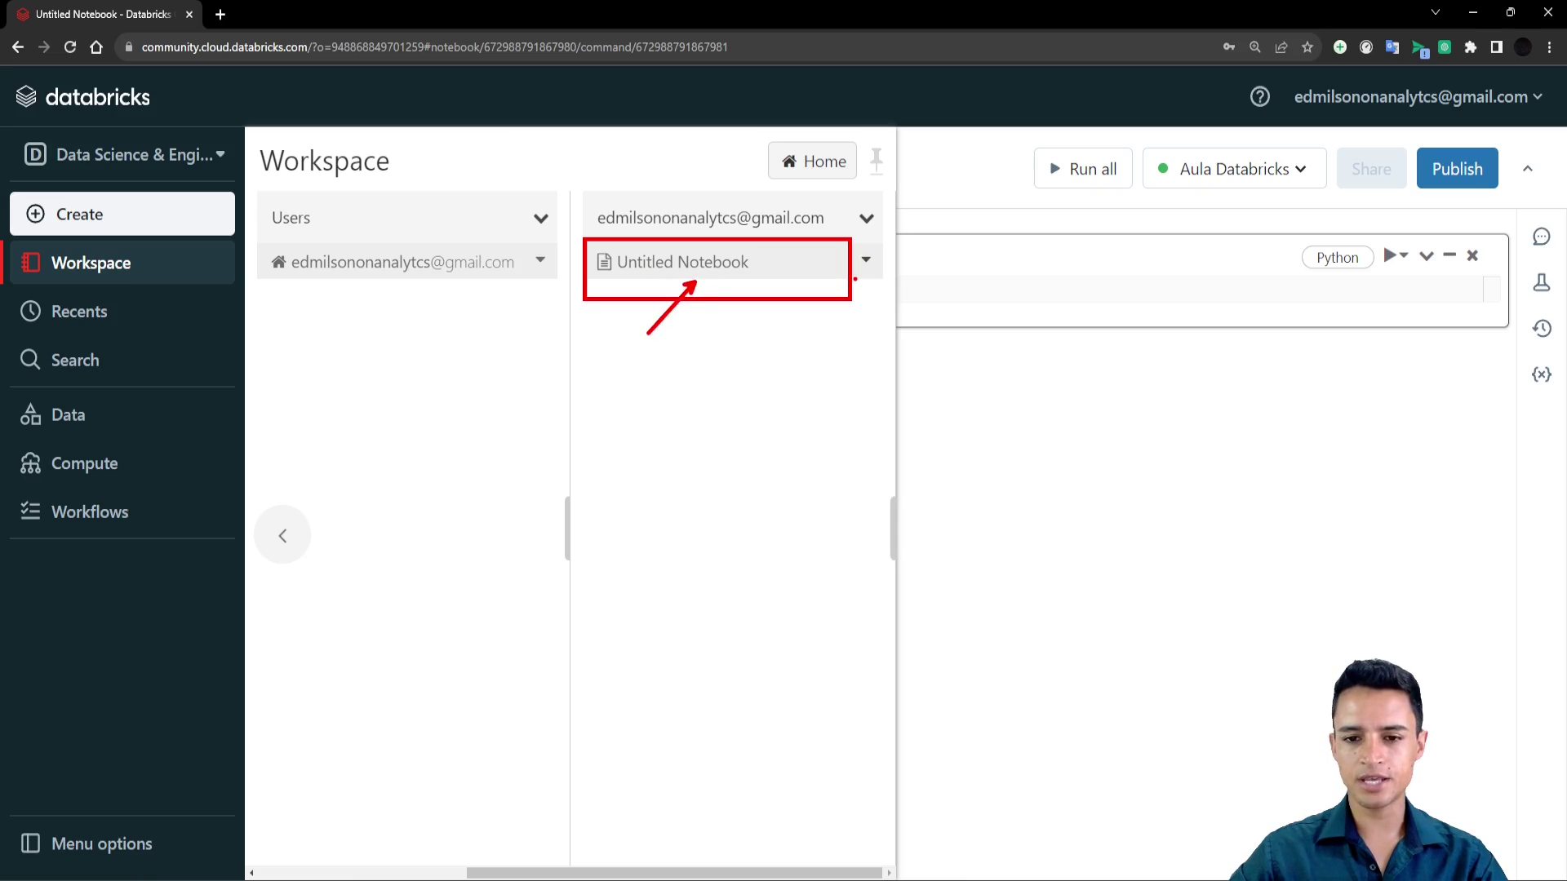
{"action": "key", "text": "Escape"}
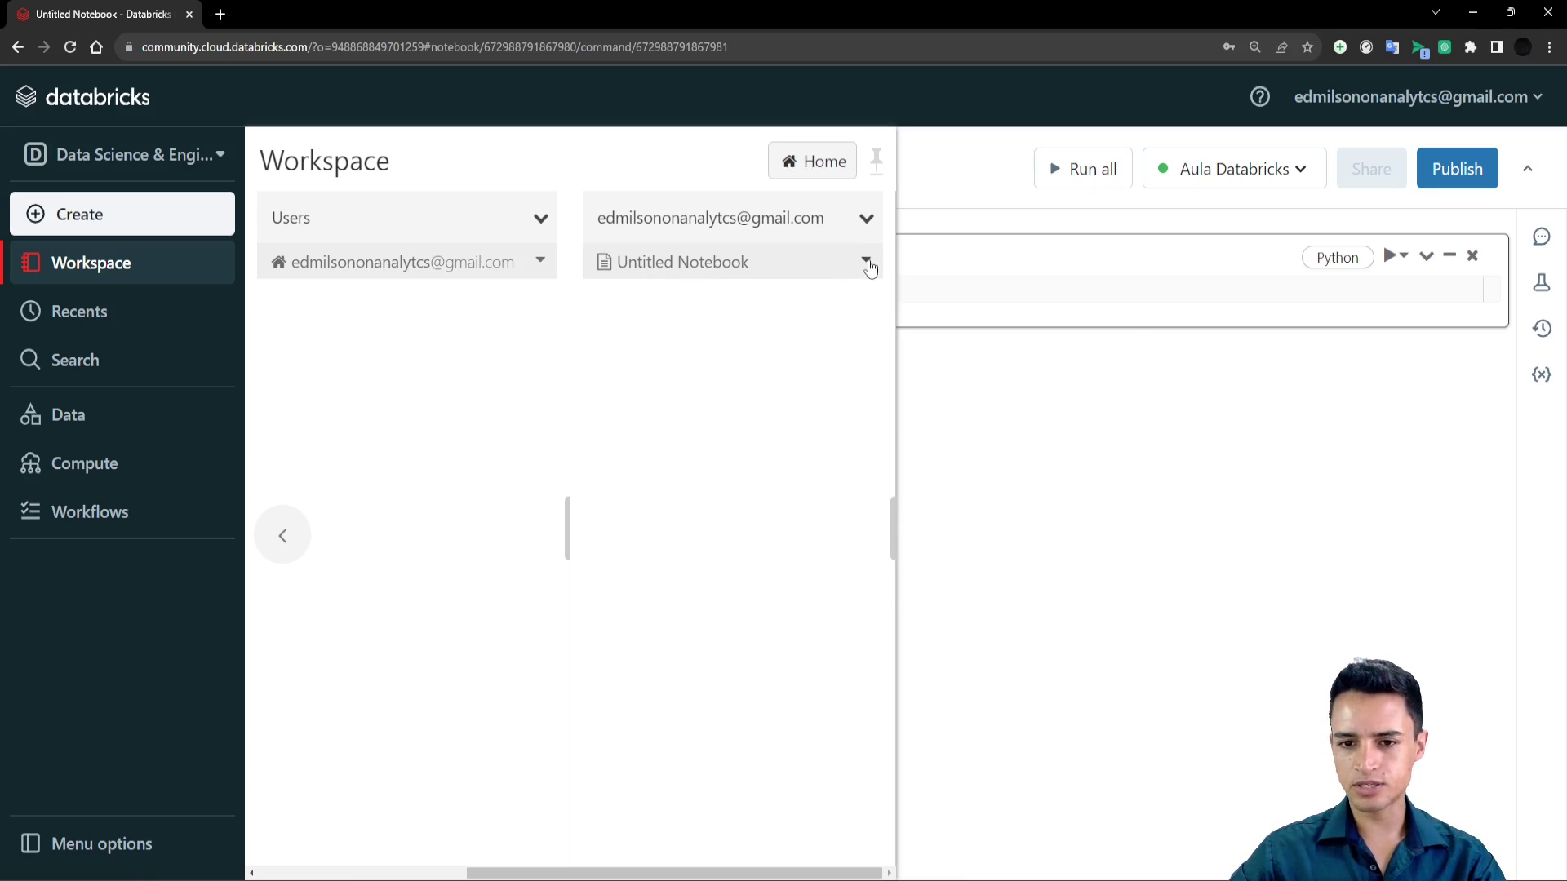
Review the actions available for Untitled Notebook, including its export option, without choosing any.
{"action": "left_click", "coordinate": [867, 261]}
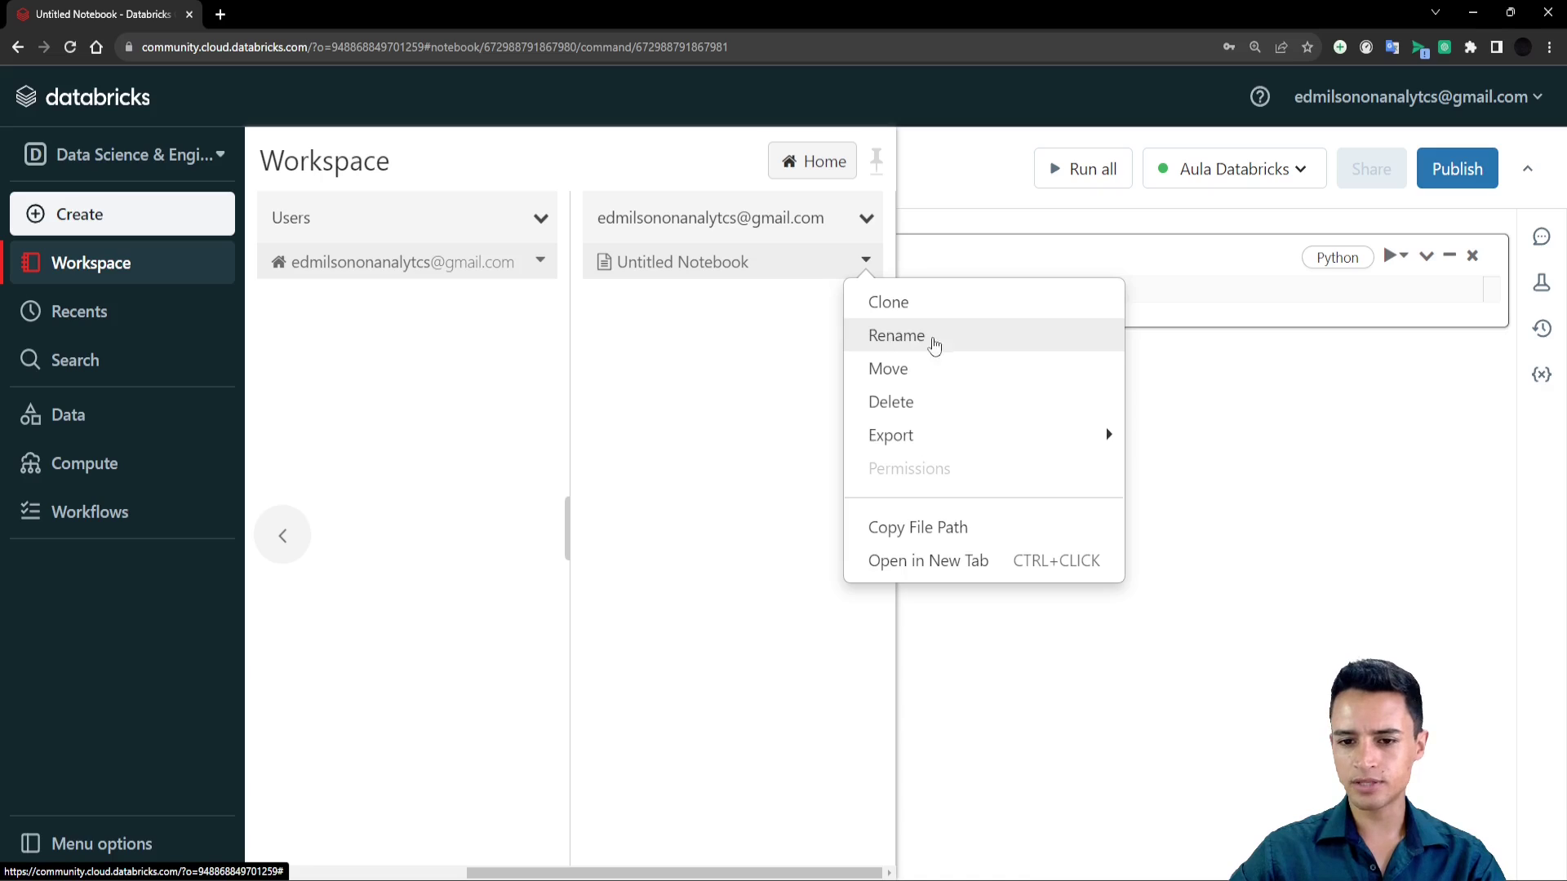
{"action": "mouse_move", "coordinate": [943, 434]}
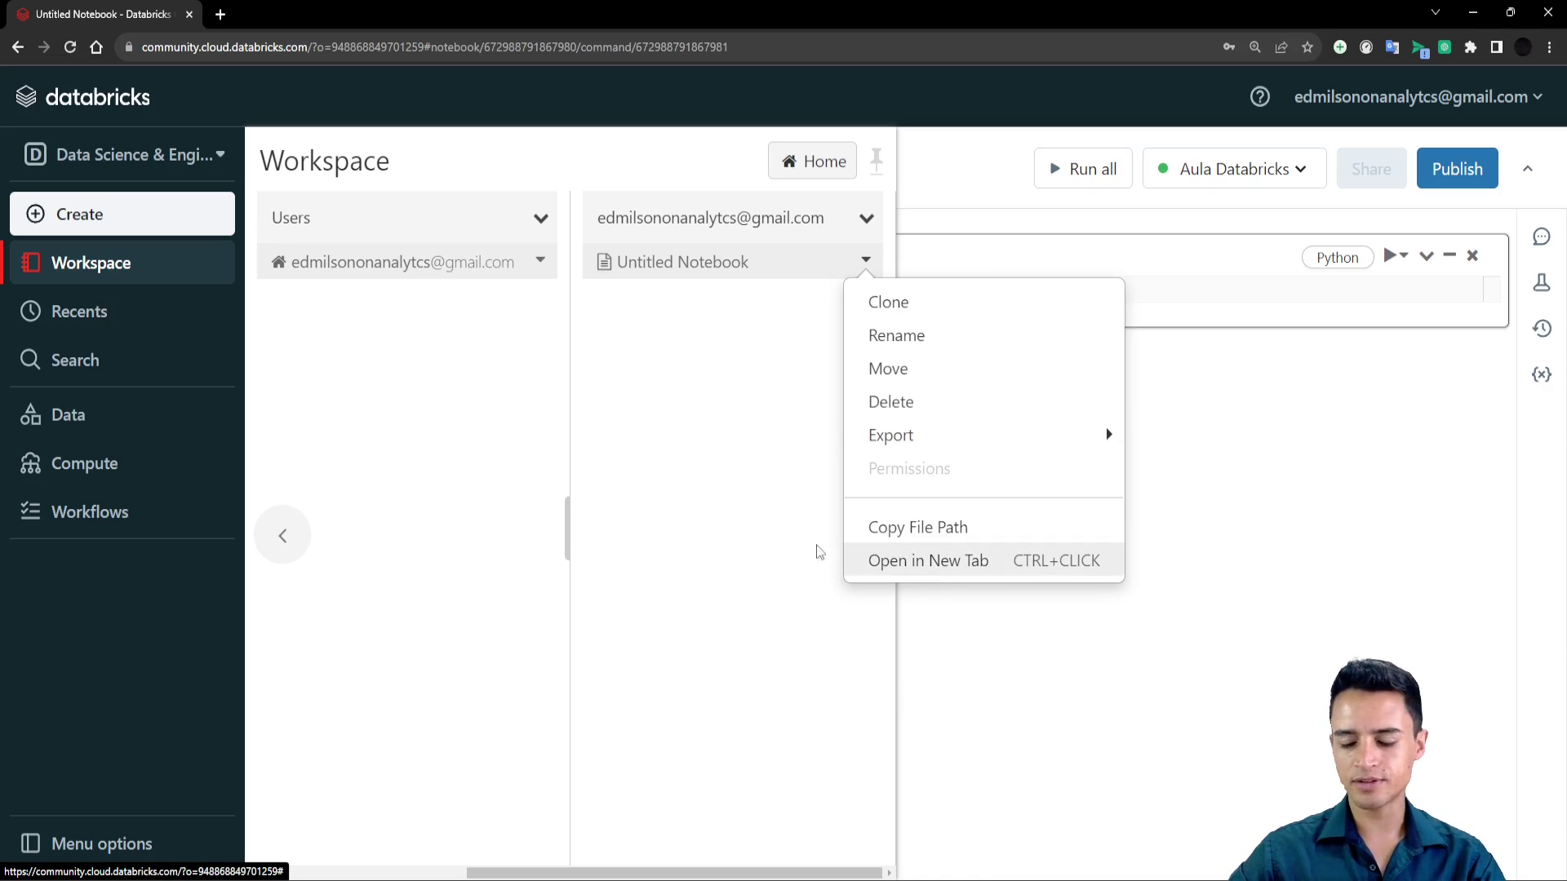
{"action": "left_click", "coordinate": [695, 369]}
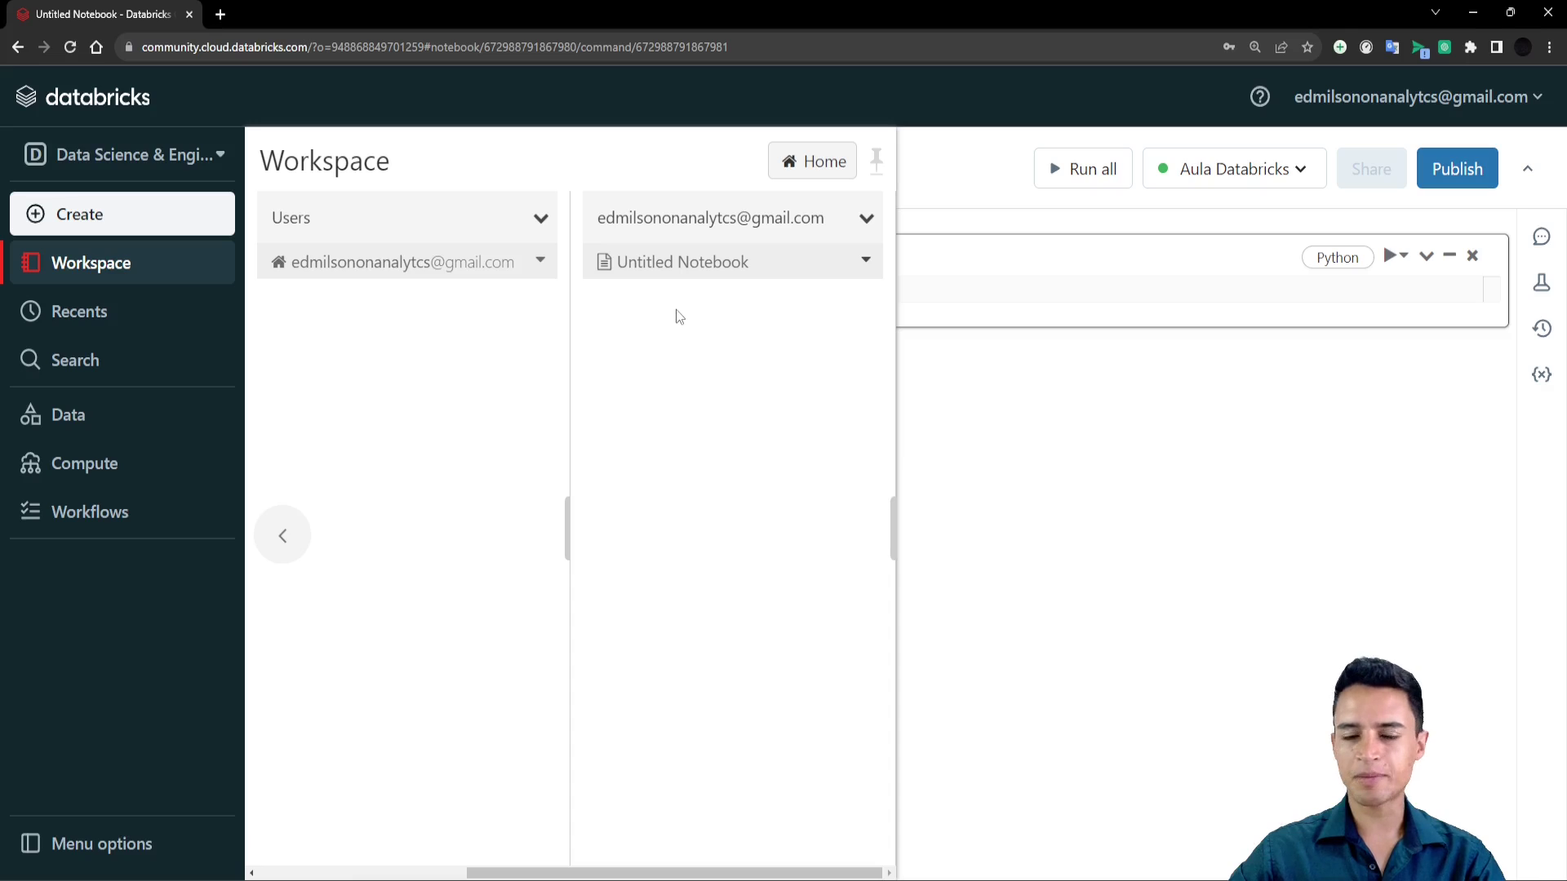
Open Untitled Notebook in a separate browser tab, check its empty cell and close that tab.
{"action": "middle_click", "coordinate": [693, 261]}
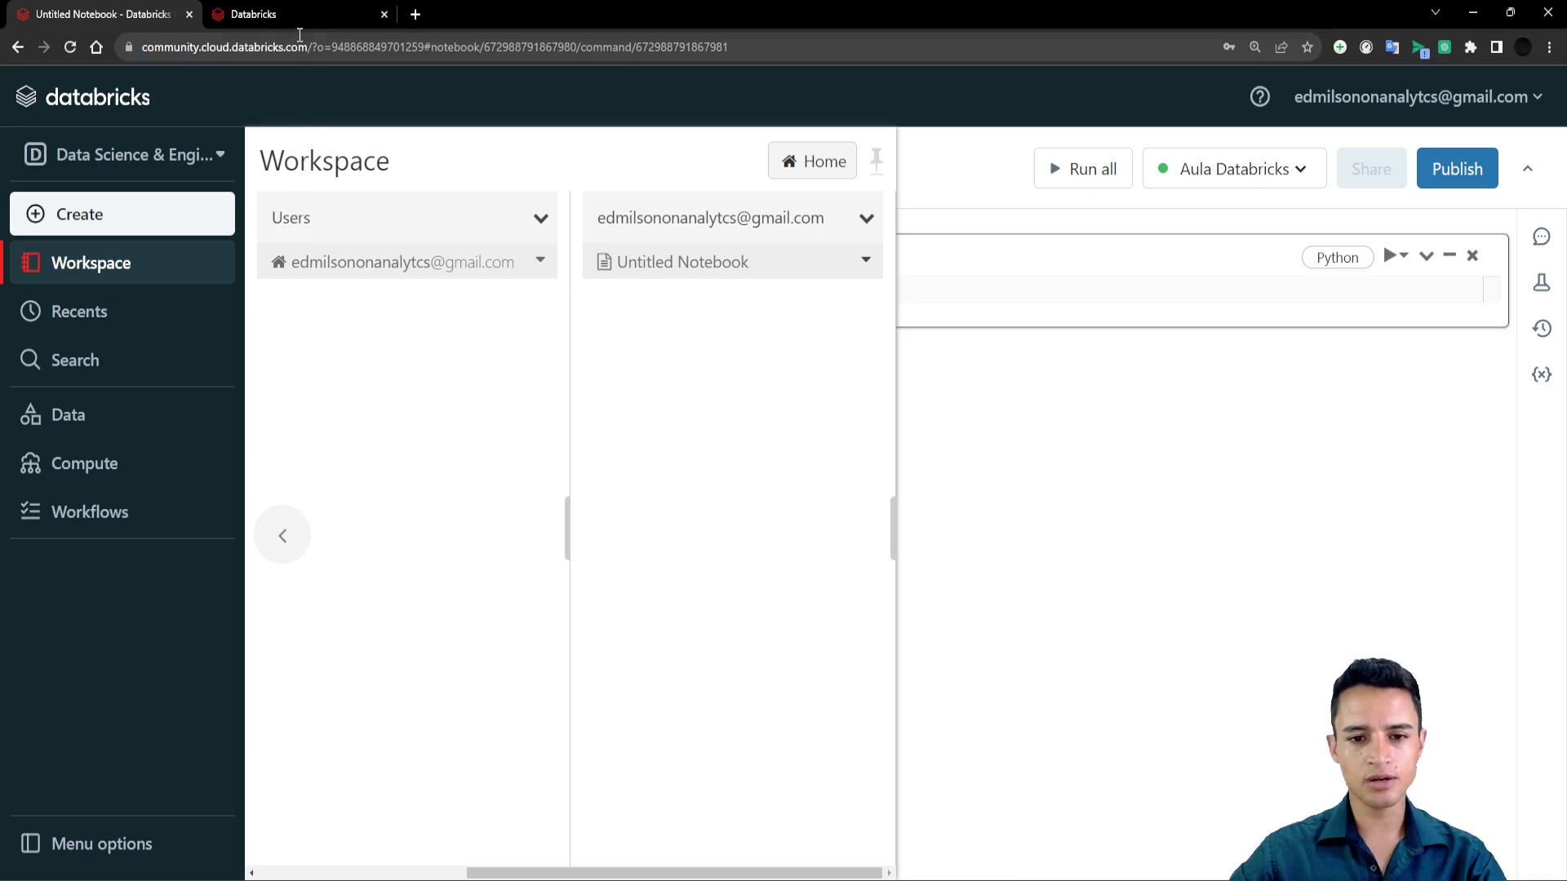
{"action": "left_click", "coordinate": [286, 12]}
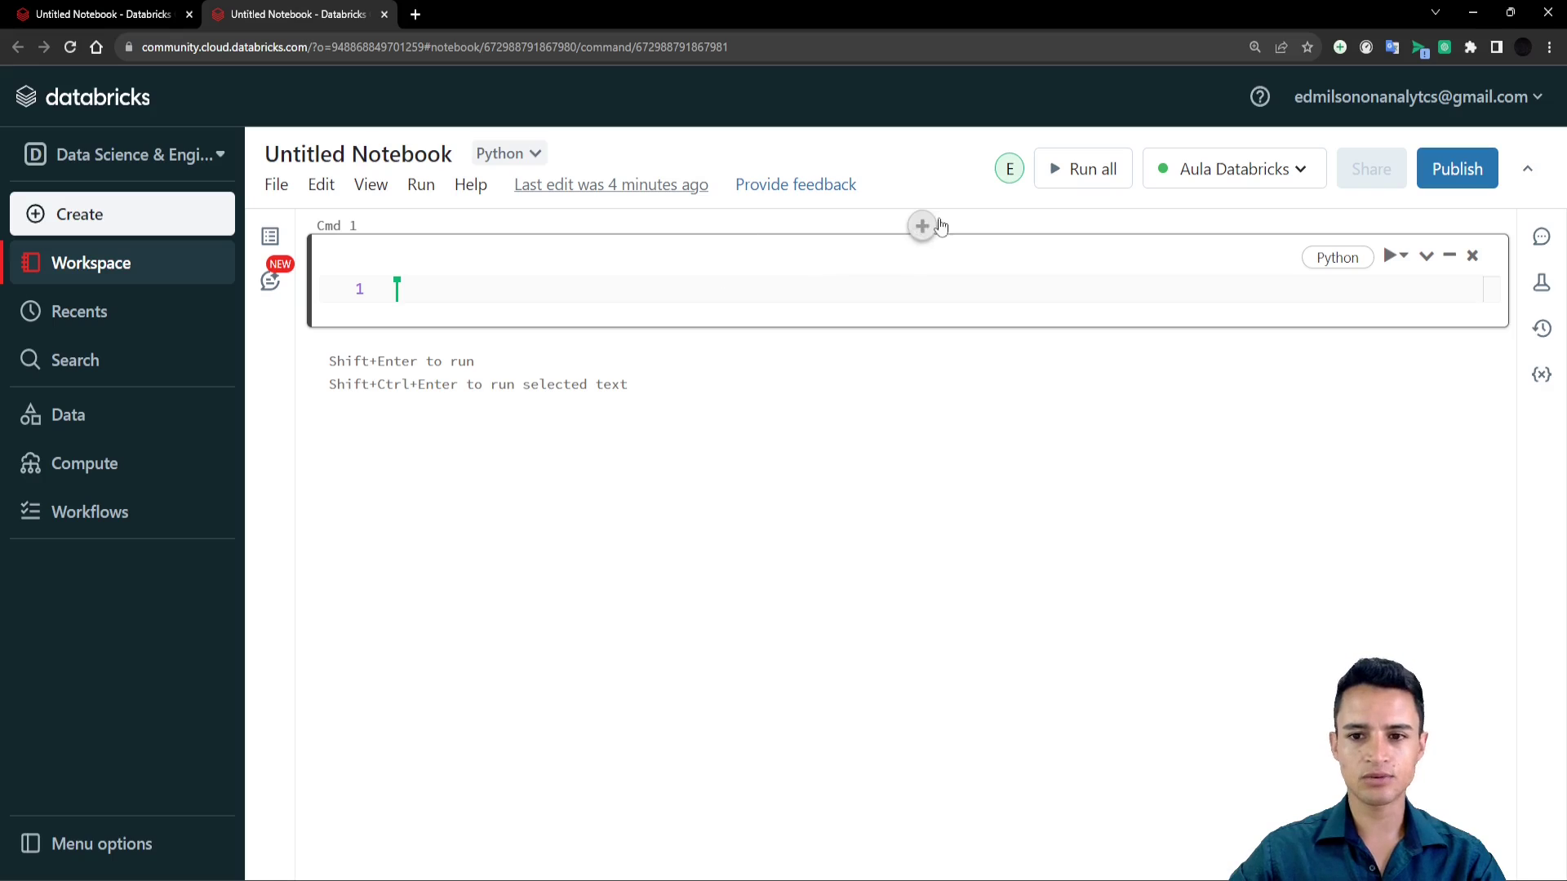
{"action": "left_click", "coordinate": [574, 286]}
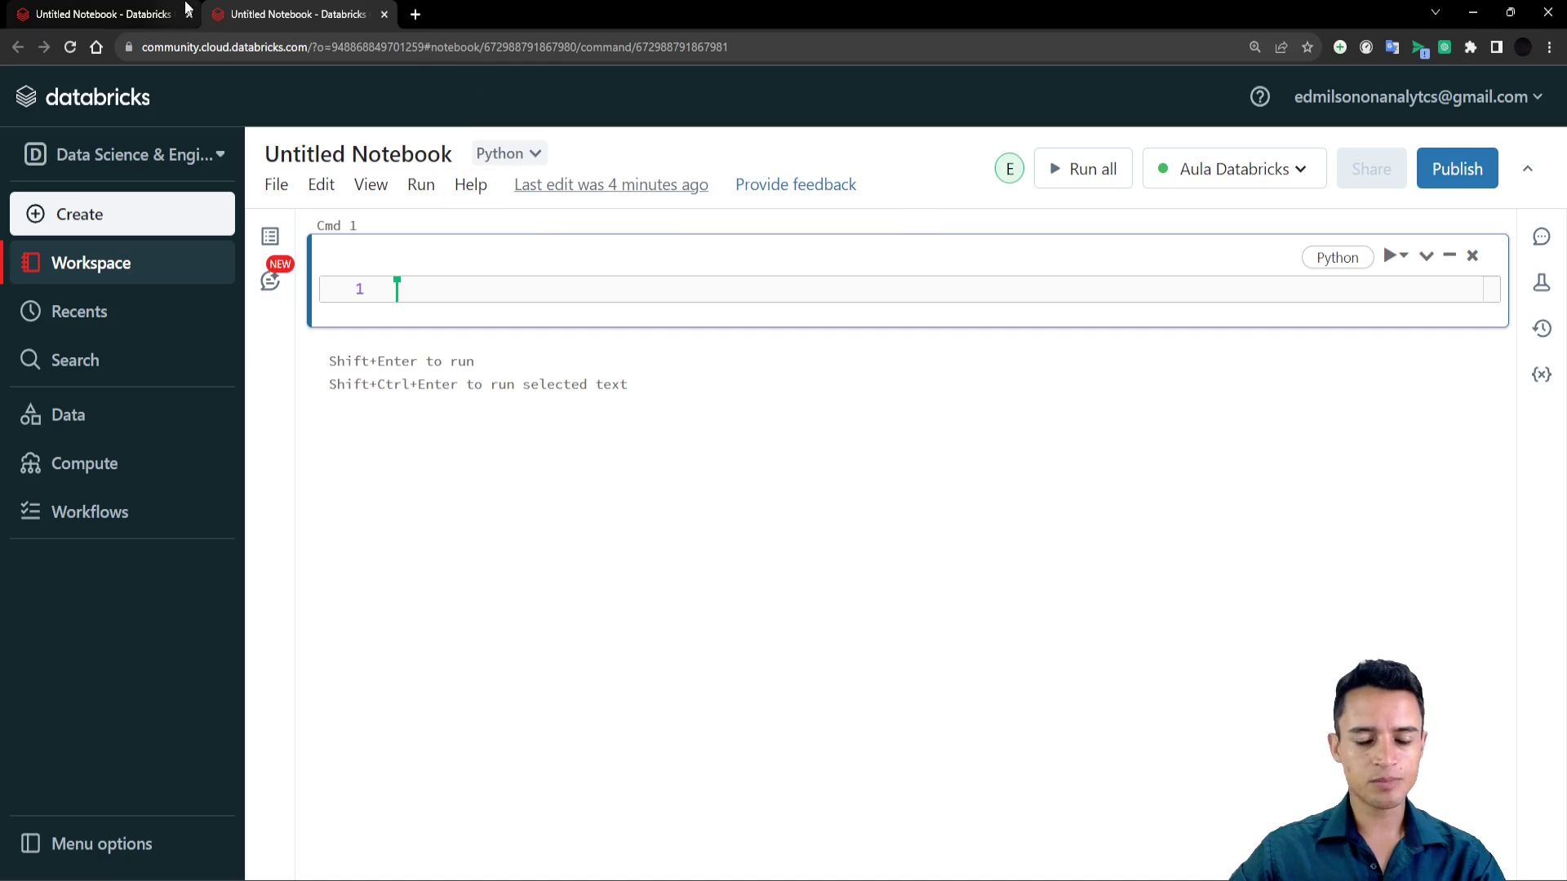
{"action": "left_click", "coordinate": [384, 14]}
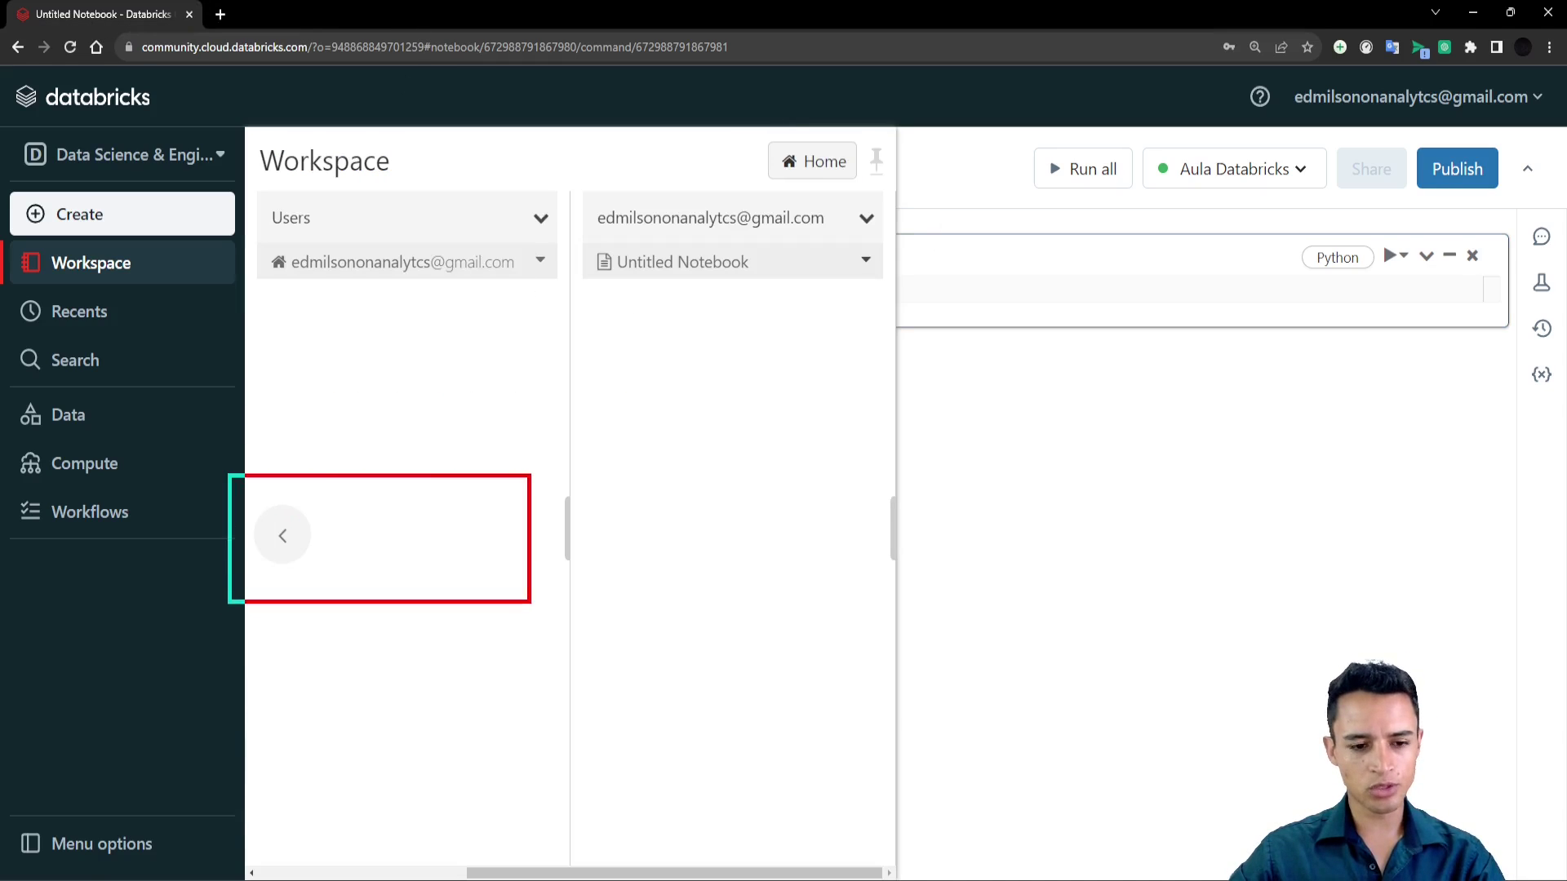
Go back and forth between the workspace folder levels and view the contents of Shared and Users.
{"action": "left_click", "coordinate": [295, 535]}
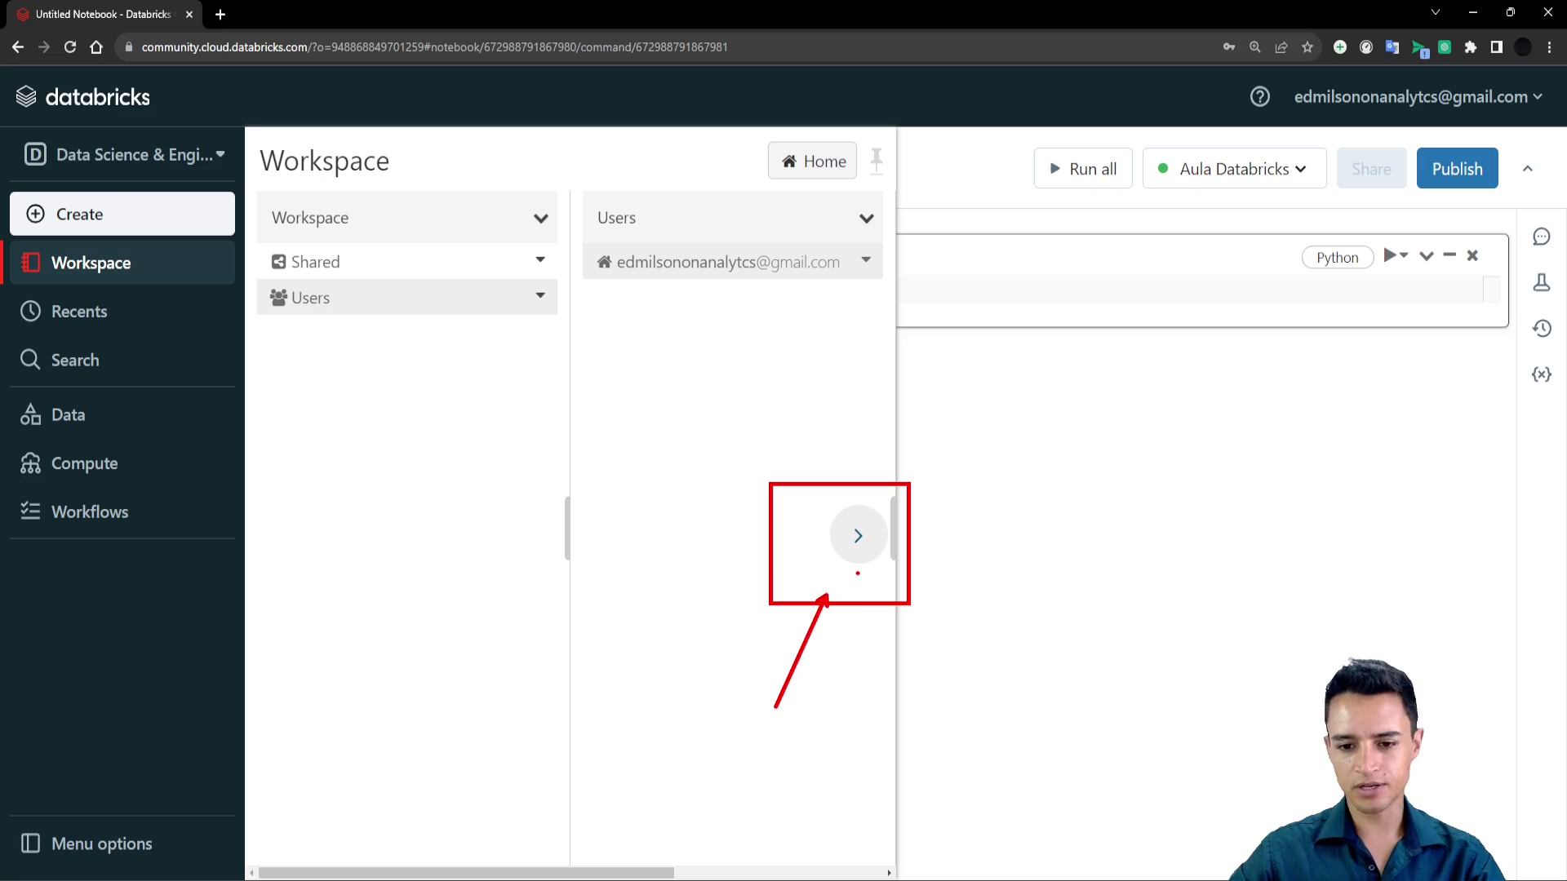
{"action": "left_click", "coordinate": [853, 543]}
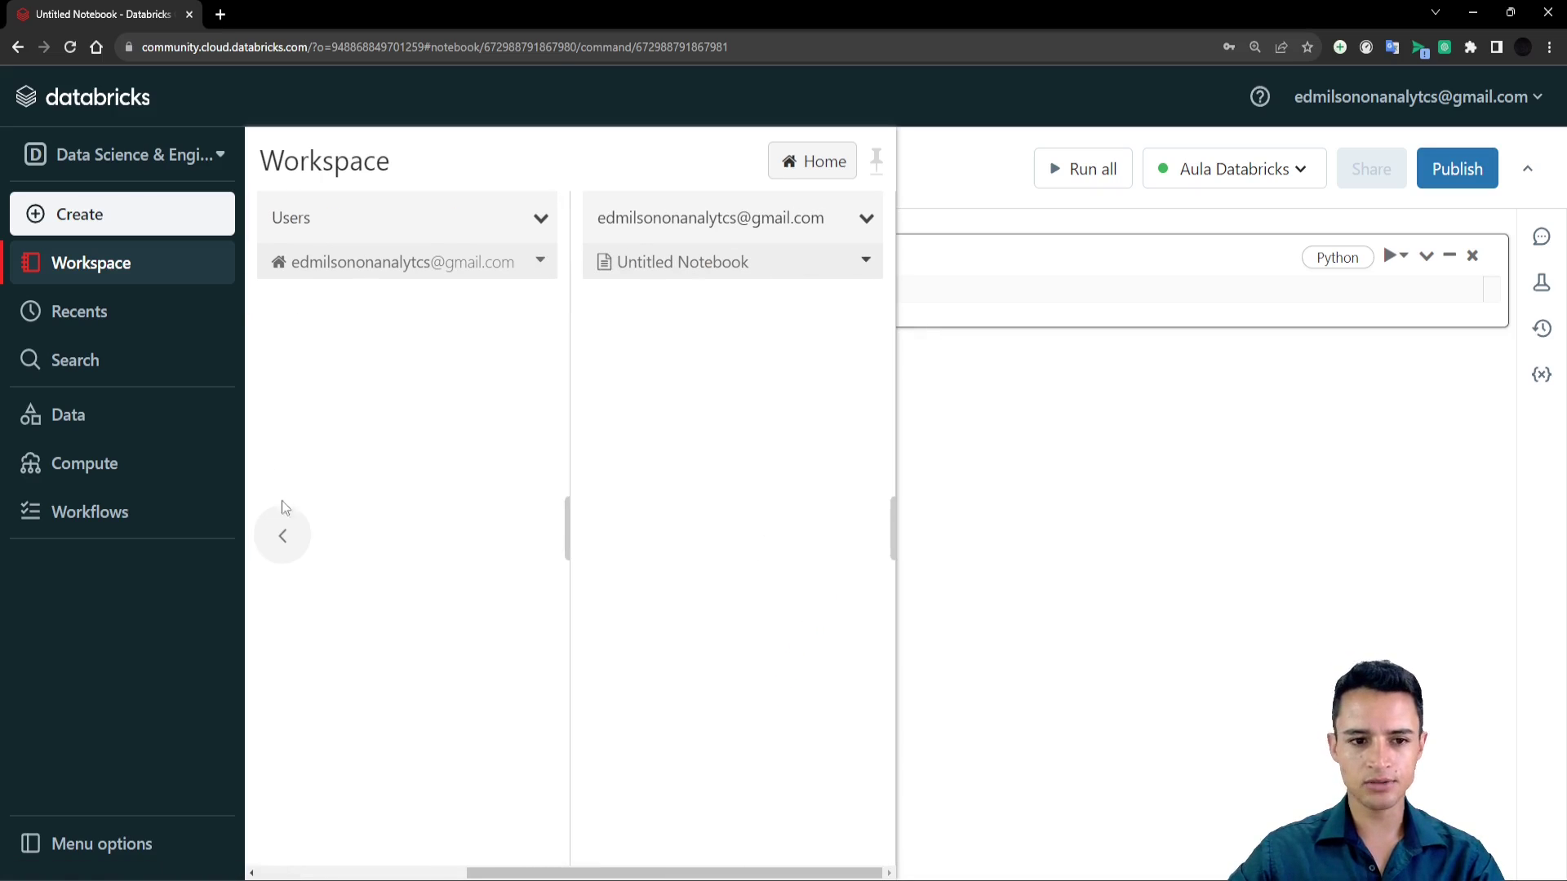
{"action": "scroll", "coordinate": [343, 277], "scroll_direction": "left", "scroll_amount": 3}
{"action": "left_click", "coordinate": [360, 260]}
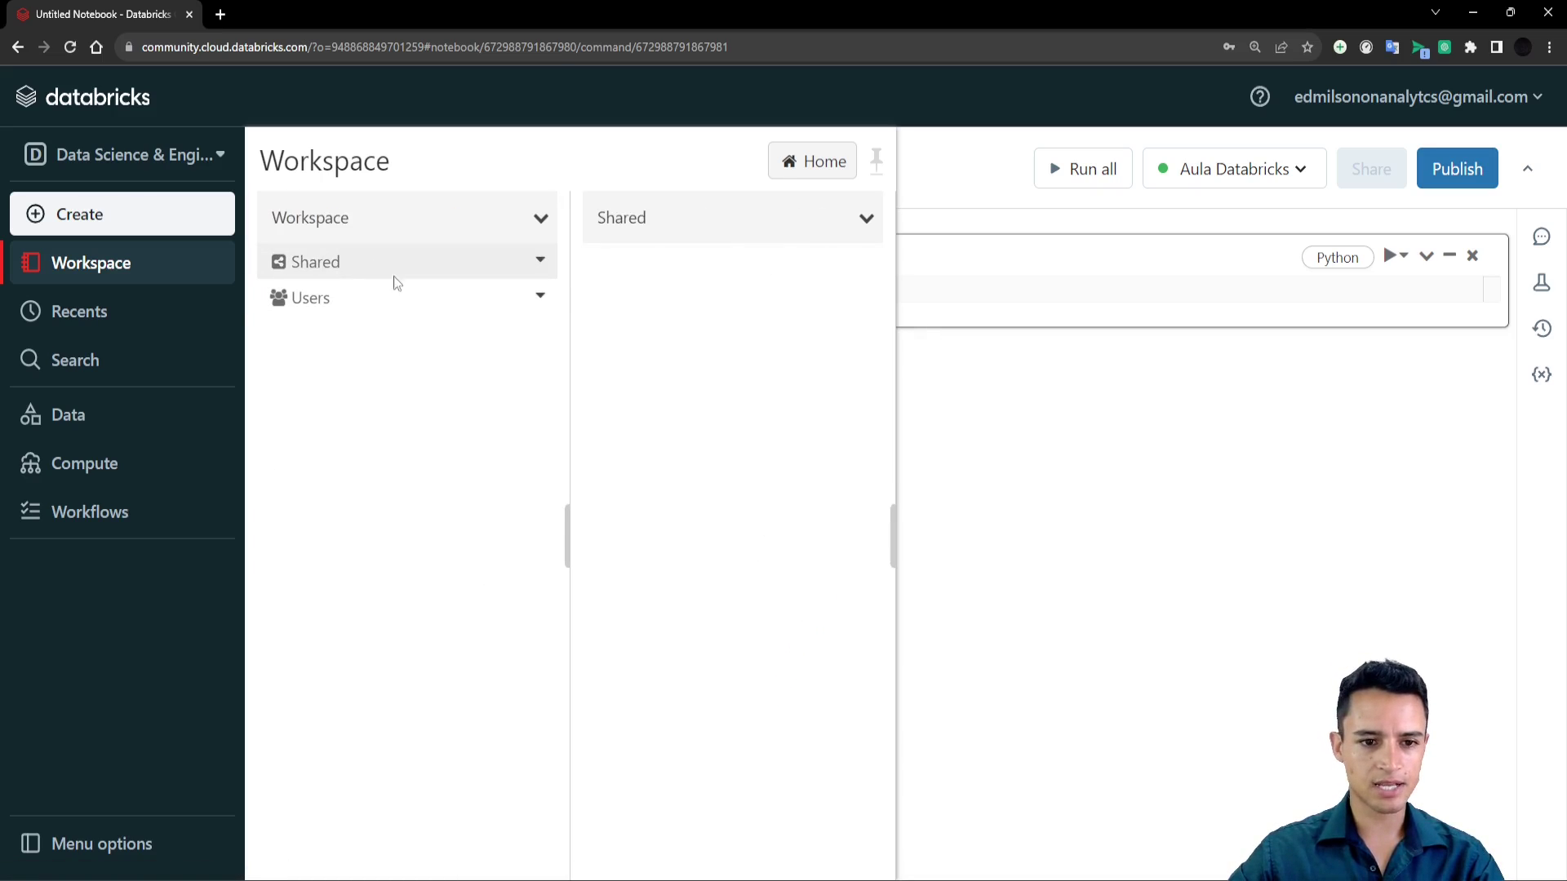
{"action": "left_click", "coordinate": [330, 310]}
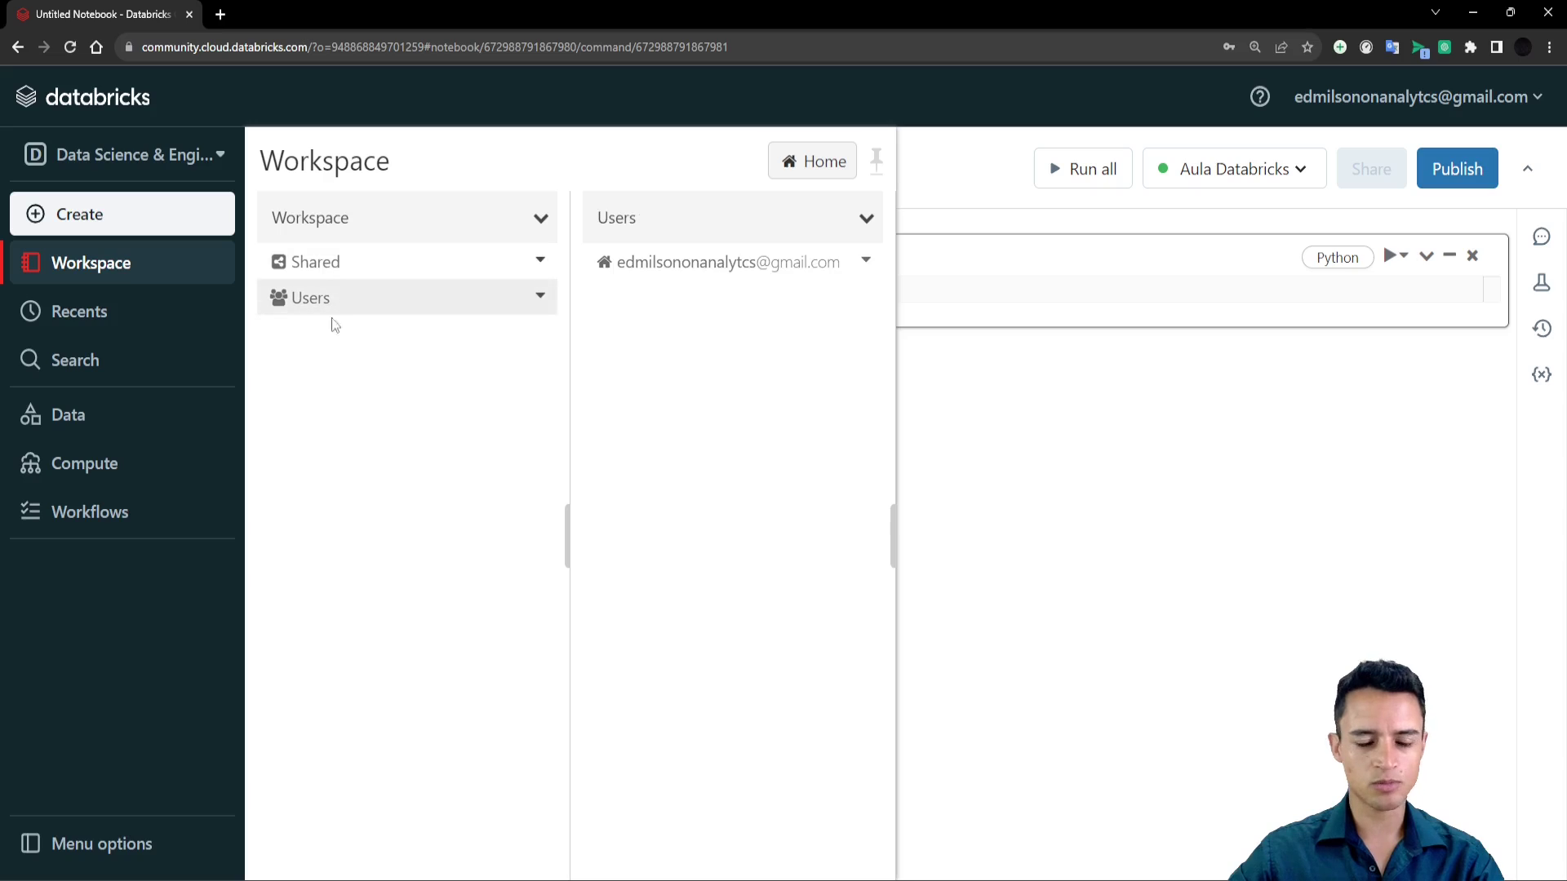
Permanently delete Untitled Notebook from the personal user folder and dismiss the deletion notice.
{"action": "left_click", "coordinate": [730, 273]}
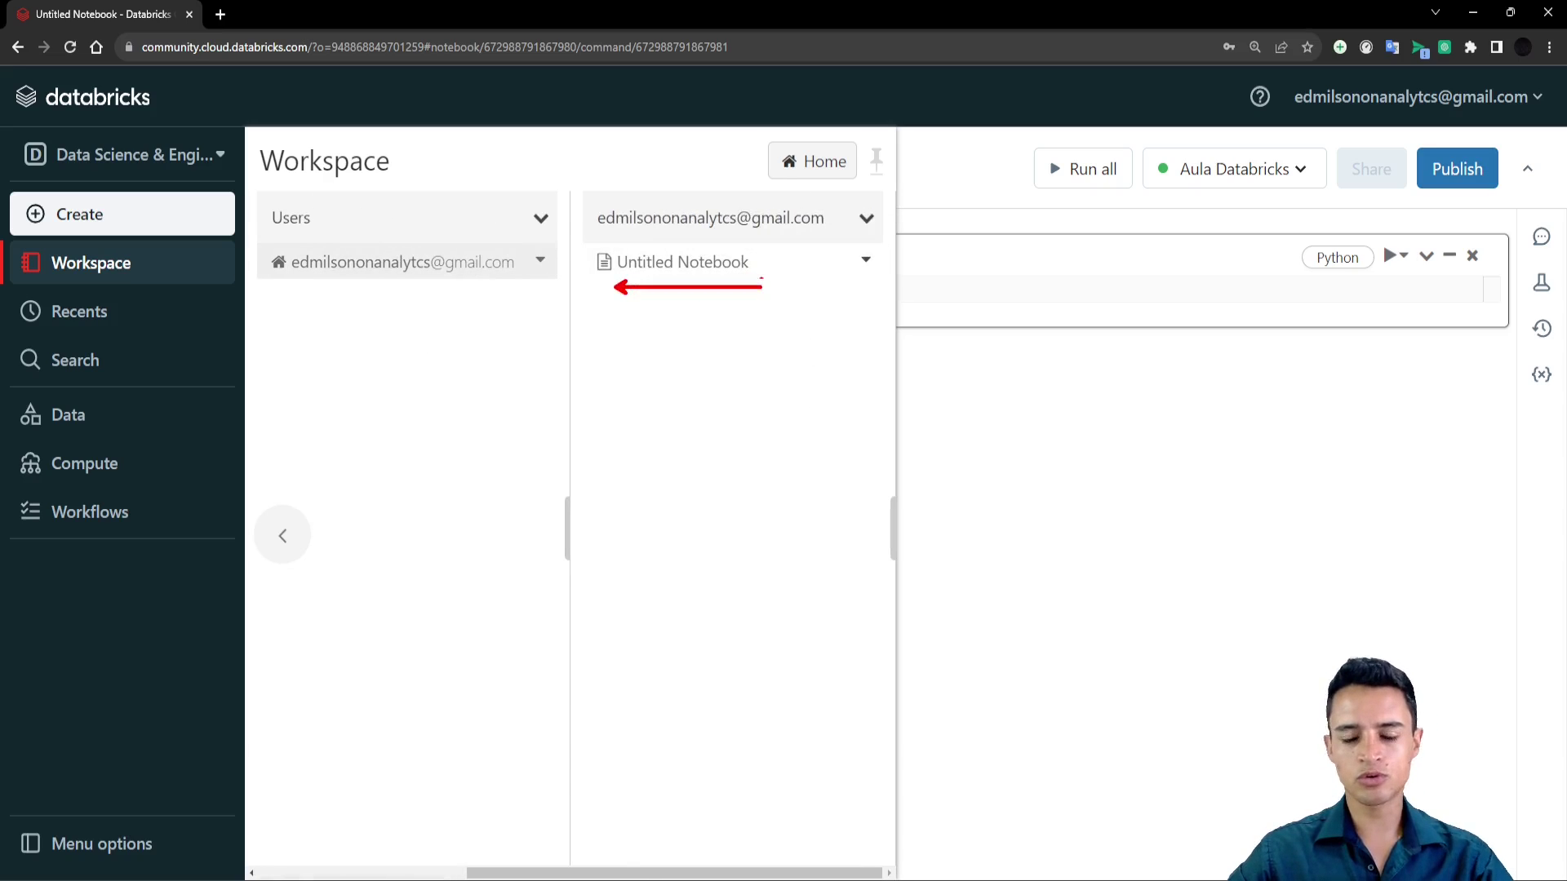
{"action": "left_click", "coordinate": [865, 259]}
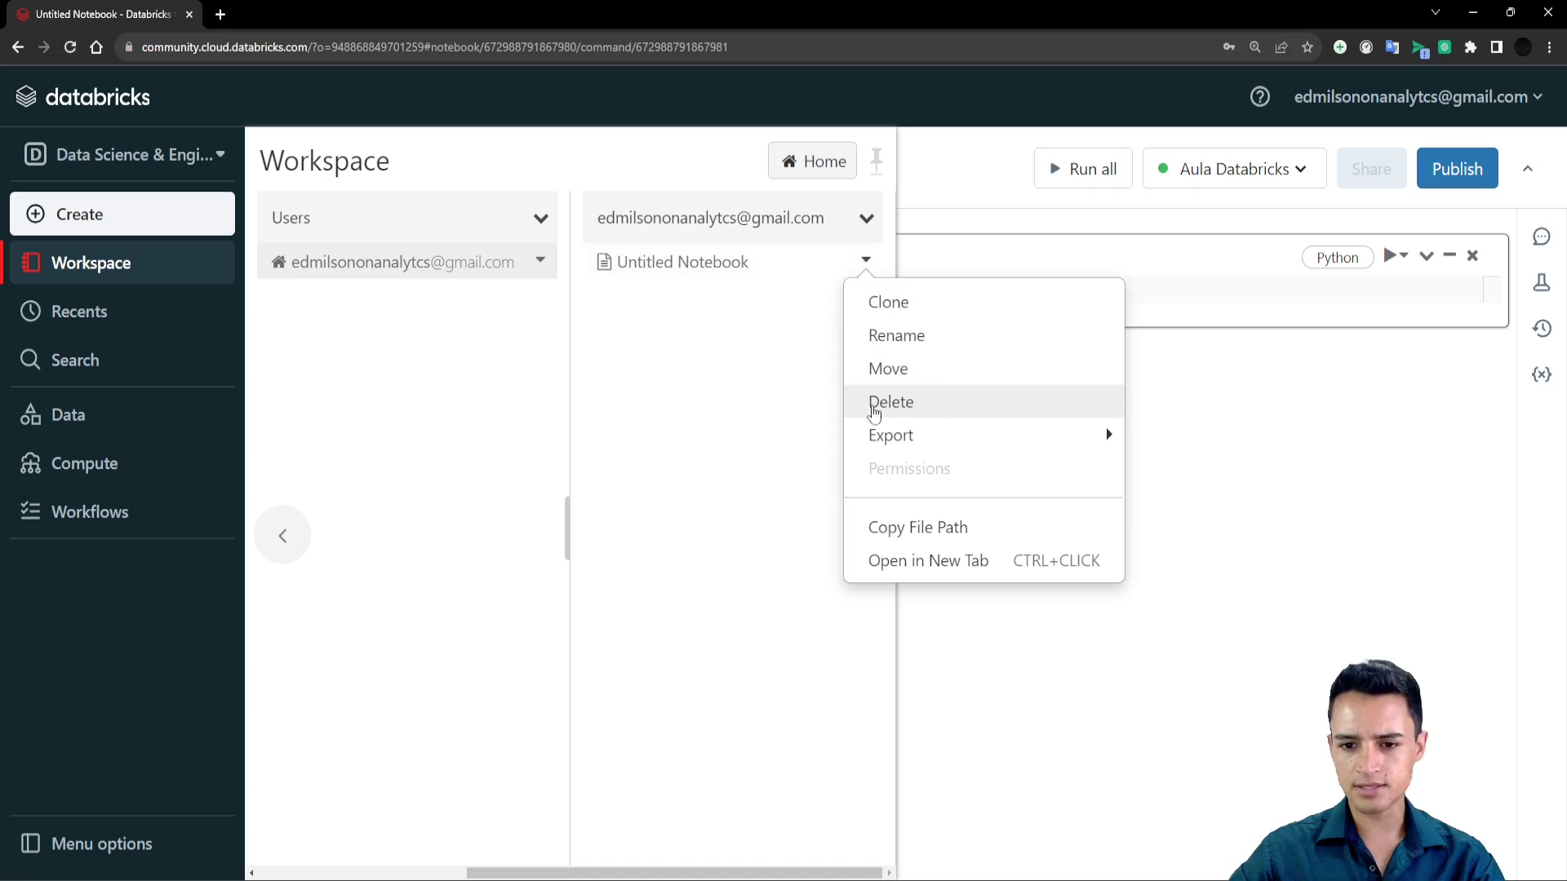
{"action": "left_click", "coordinate": [906, 404]}
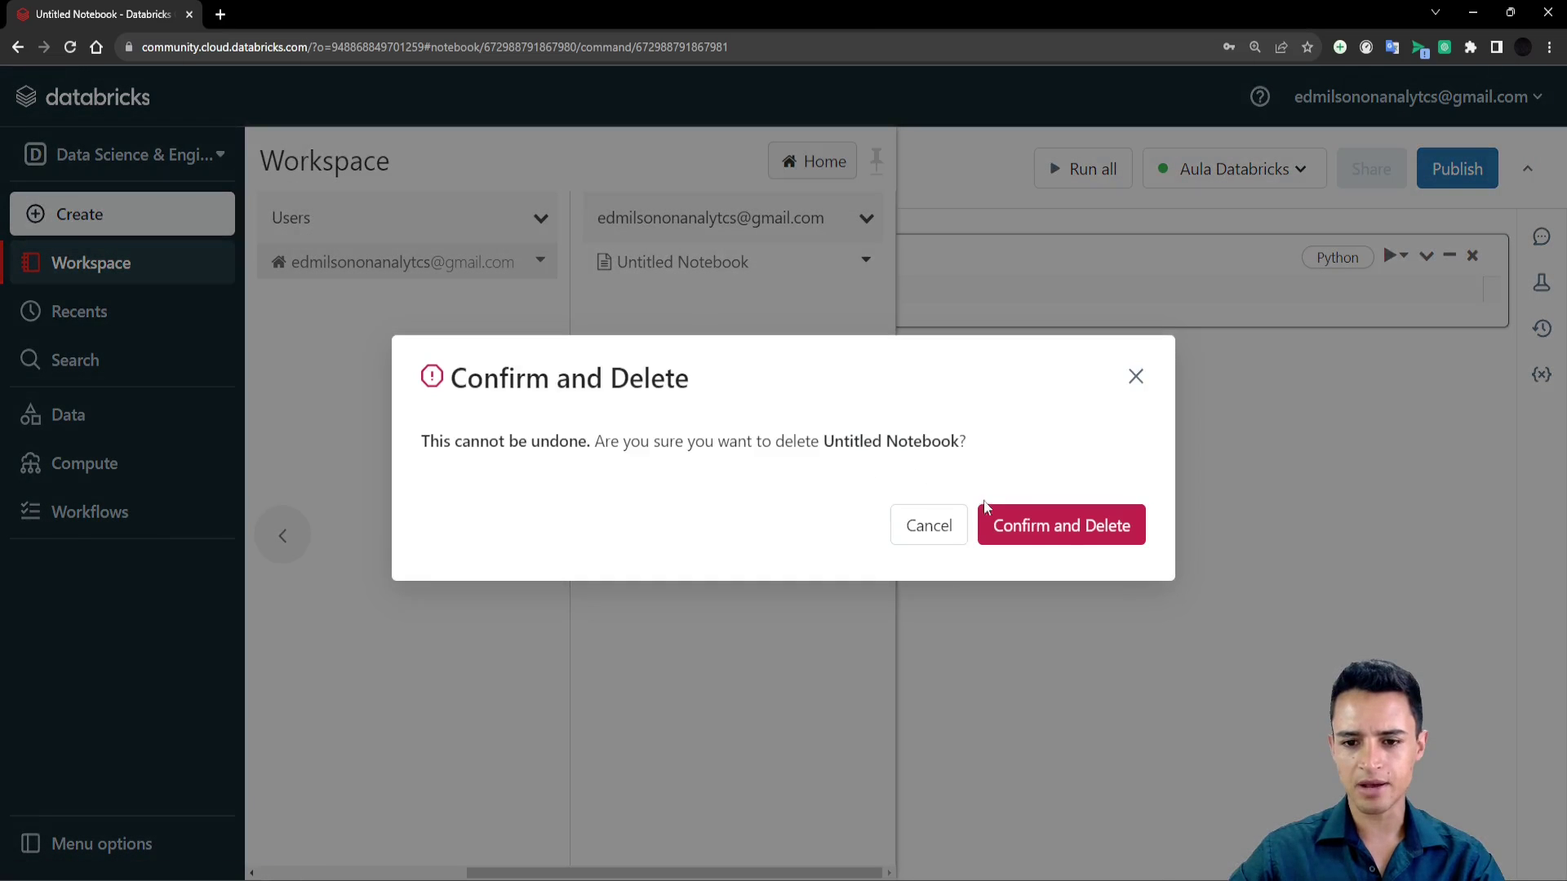
{"action": "left_click", "coordinate": [1074, 534]}
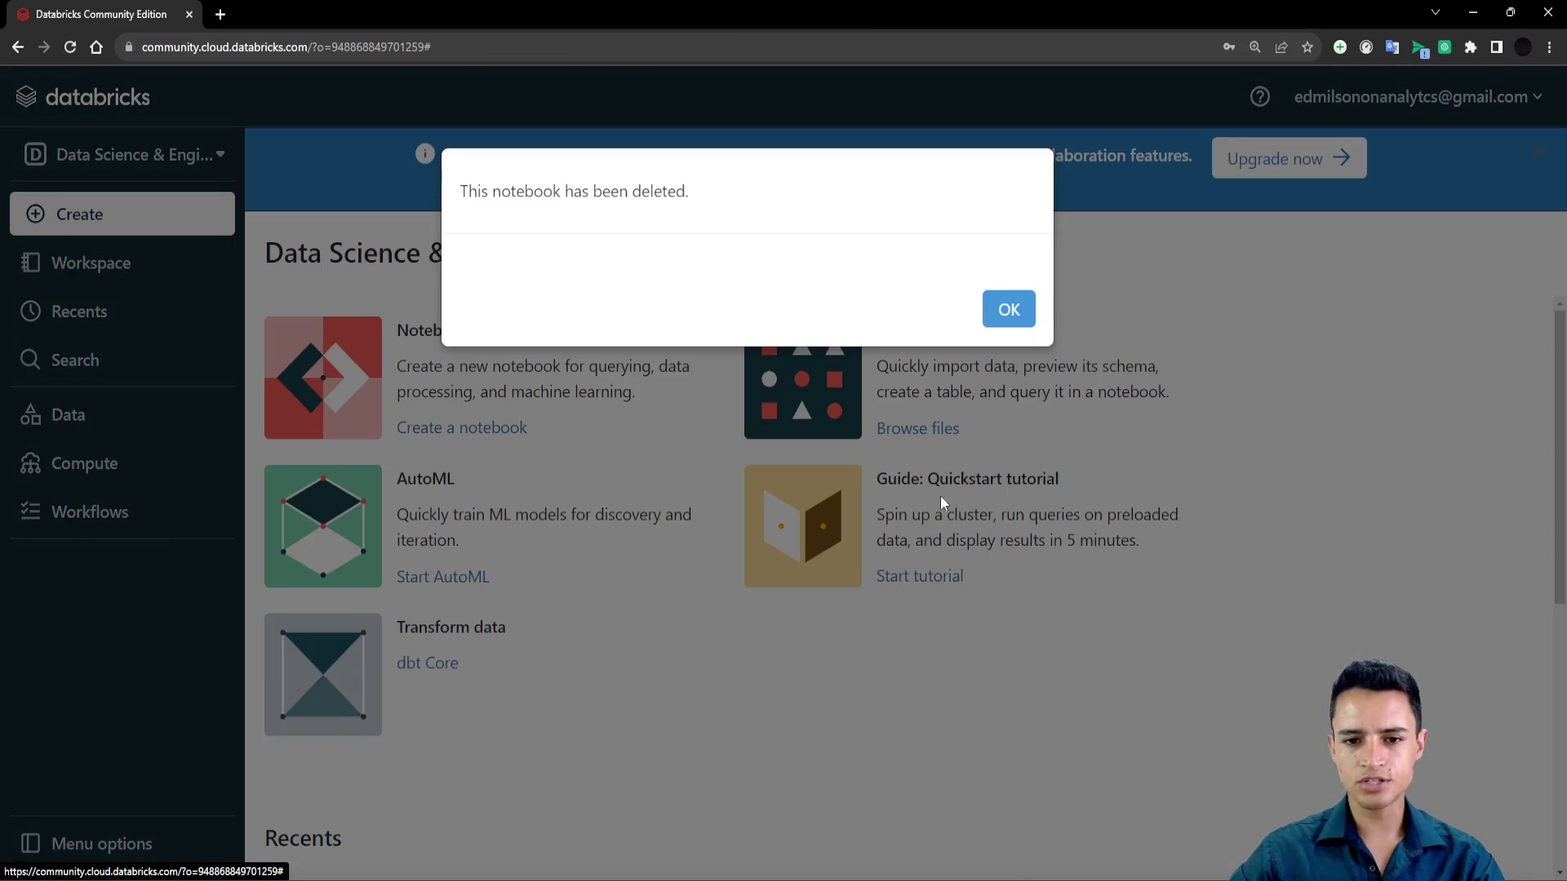
{"action": "left_click", "coordinate": [1004, 318]}
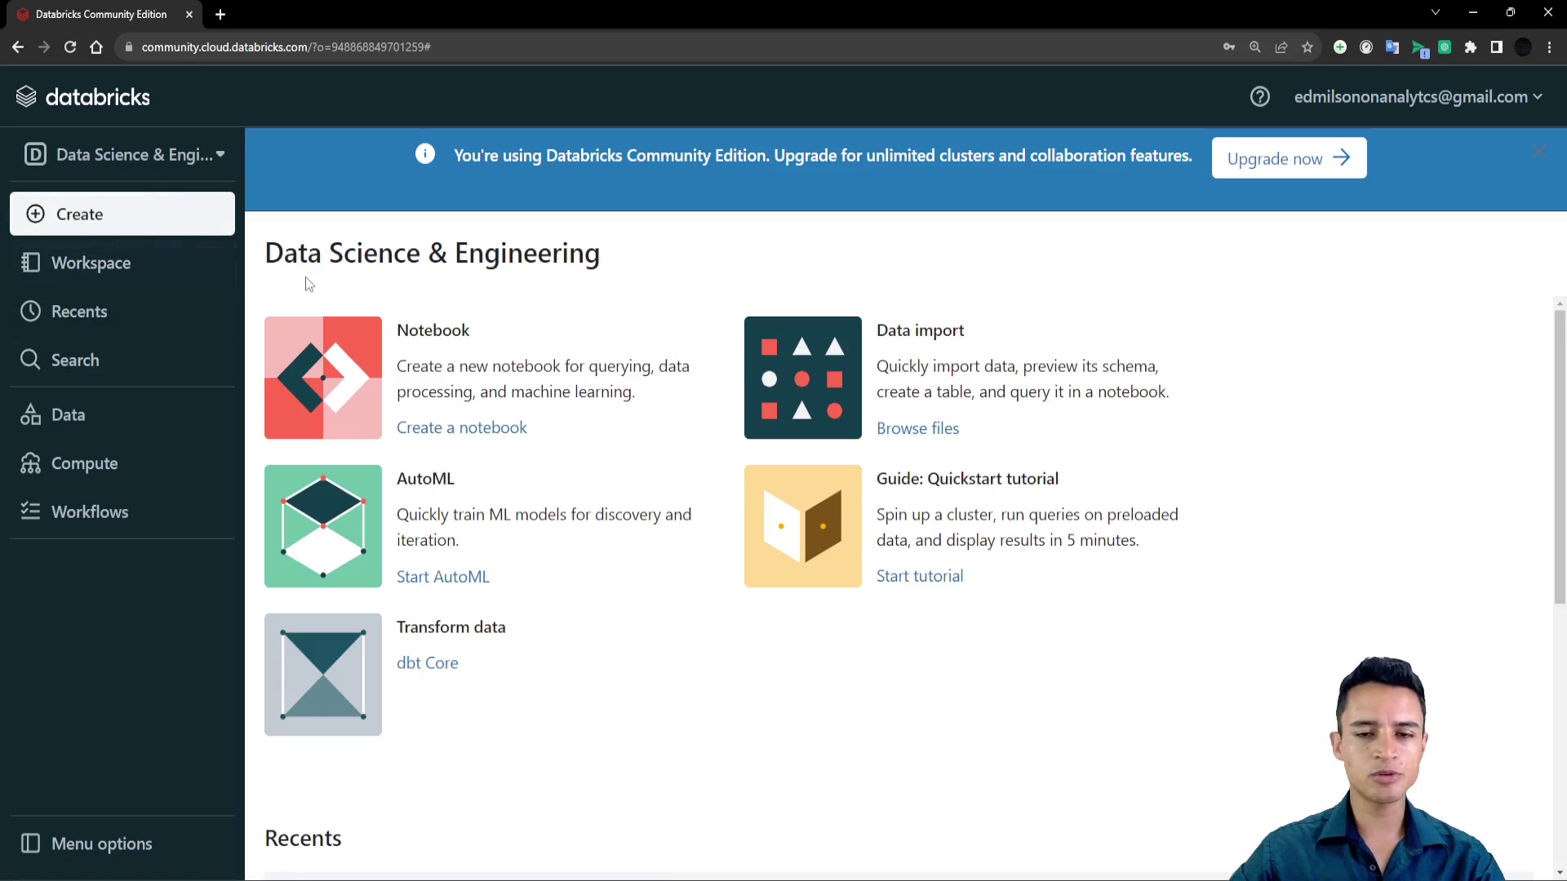
Open the workspace browser and go from its root level through Users into the personal user folder.
{"action": "left_click", "coordinate": [122, 270]}
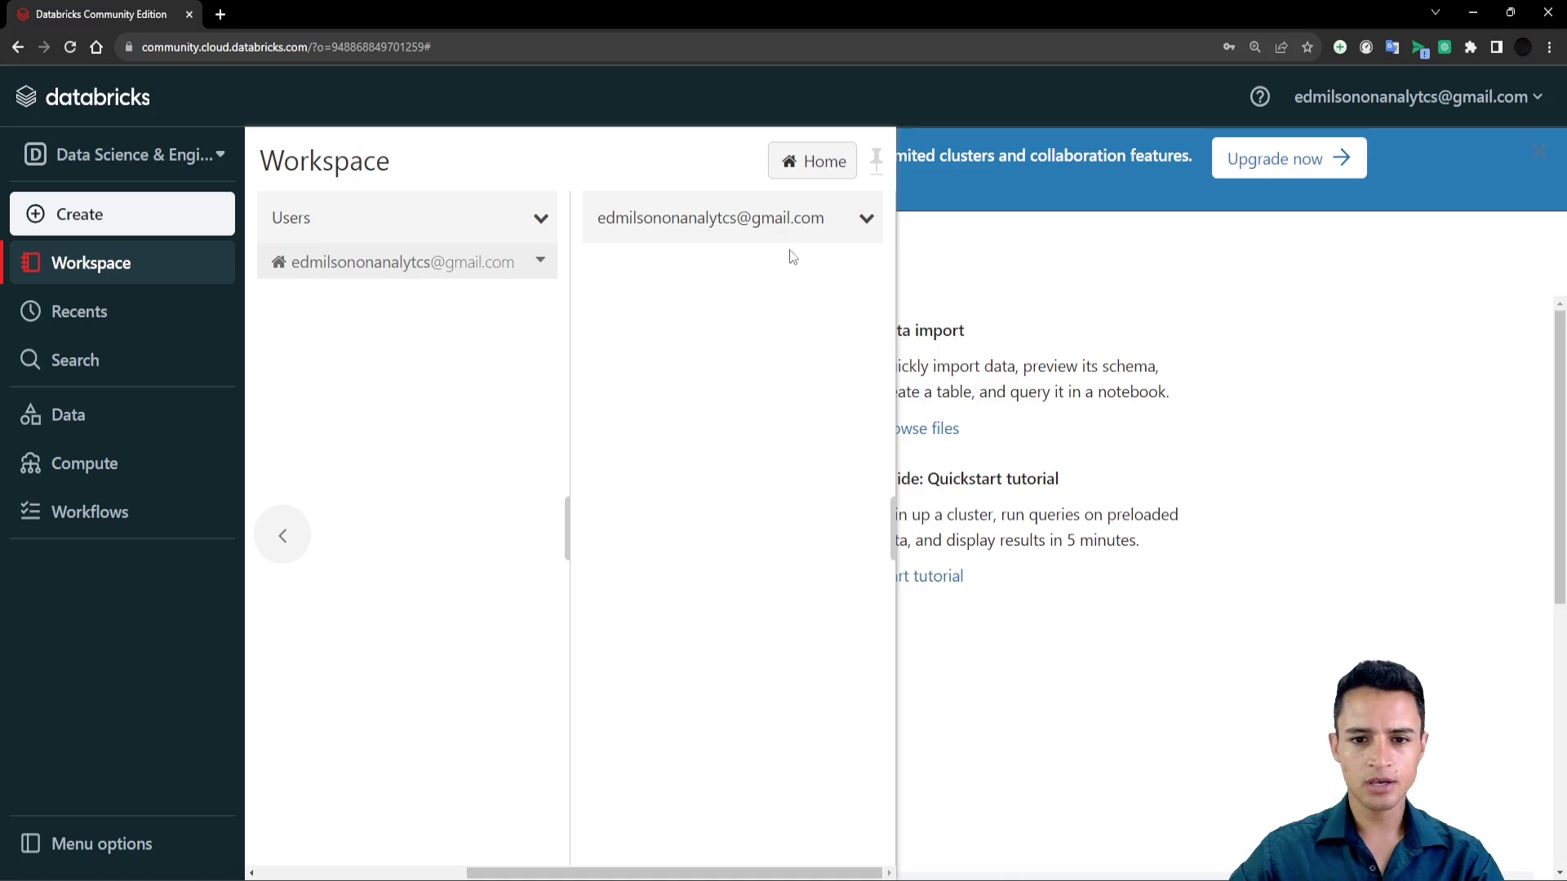
{"action": "left_click", "coordinate": [291, 555]}
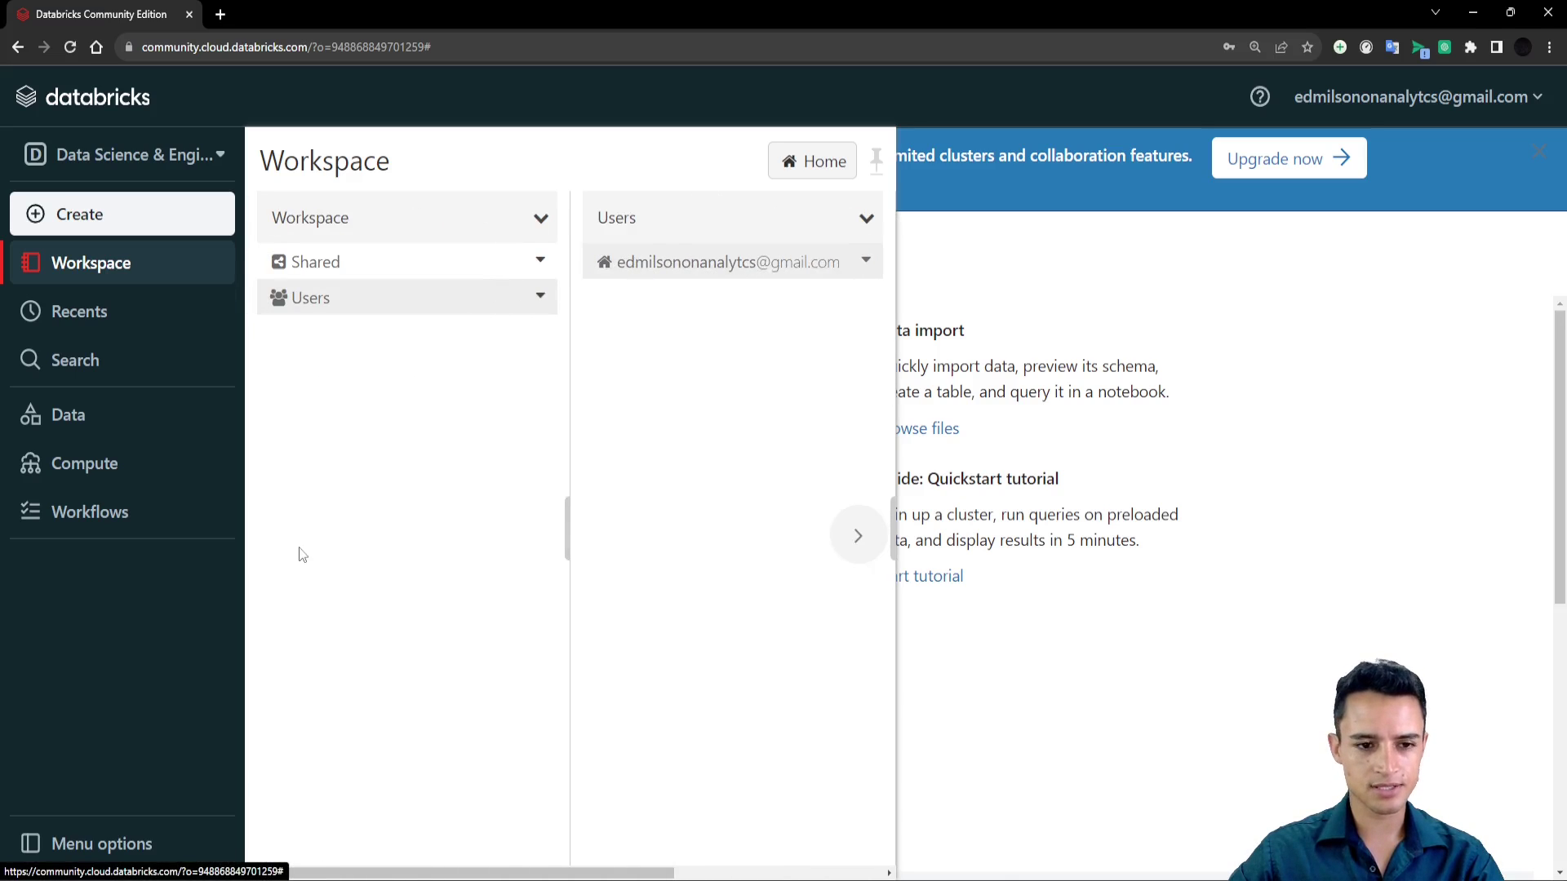
{"action": "left_click", "coordinate": [338, 302]}
{"action": "left_click", "coordinate": [685, 262]}
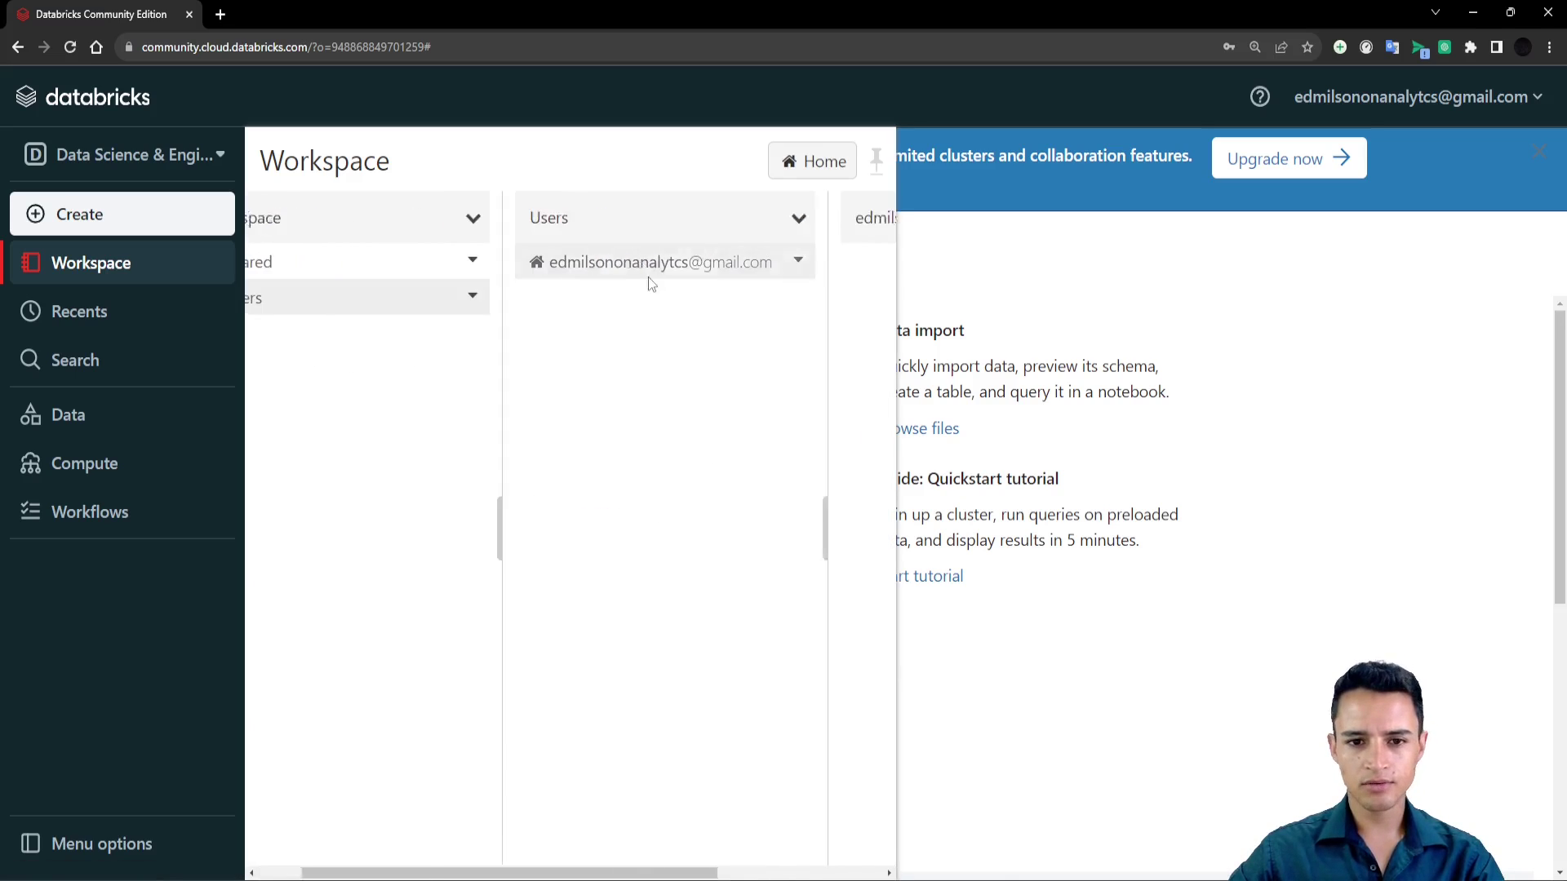
{"action": "left_click_drag", "start_coordinate": [631, 267], "coordinate": [800, 235]}
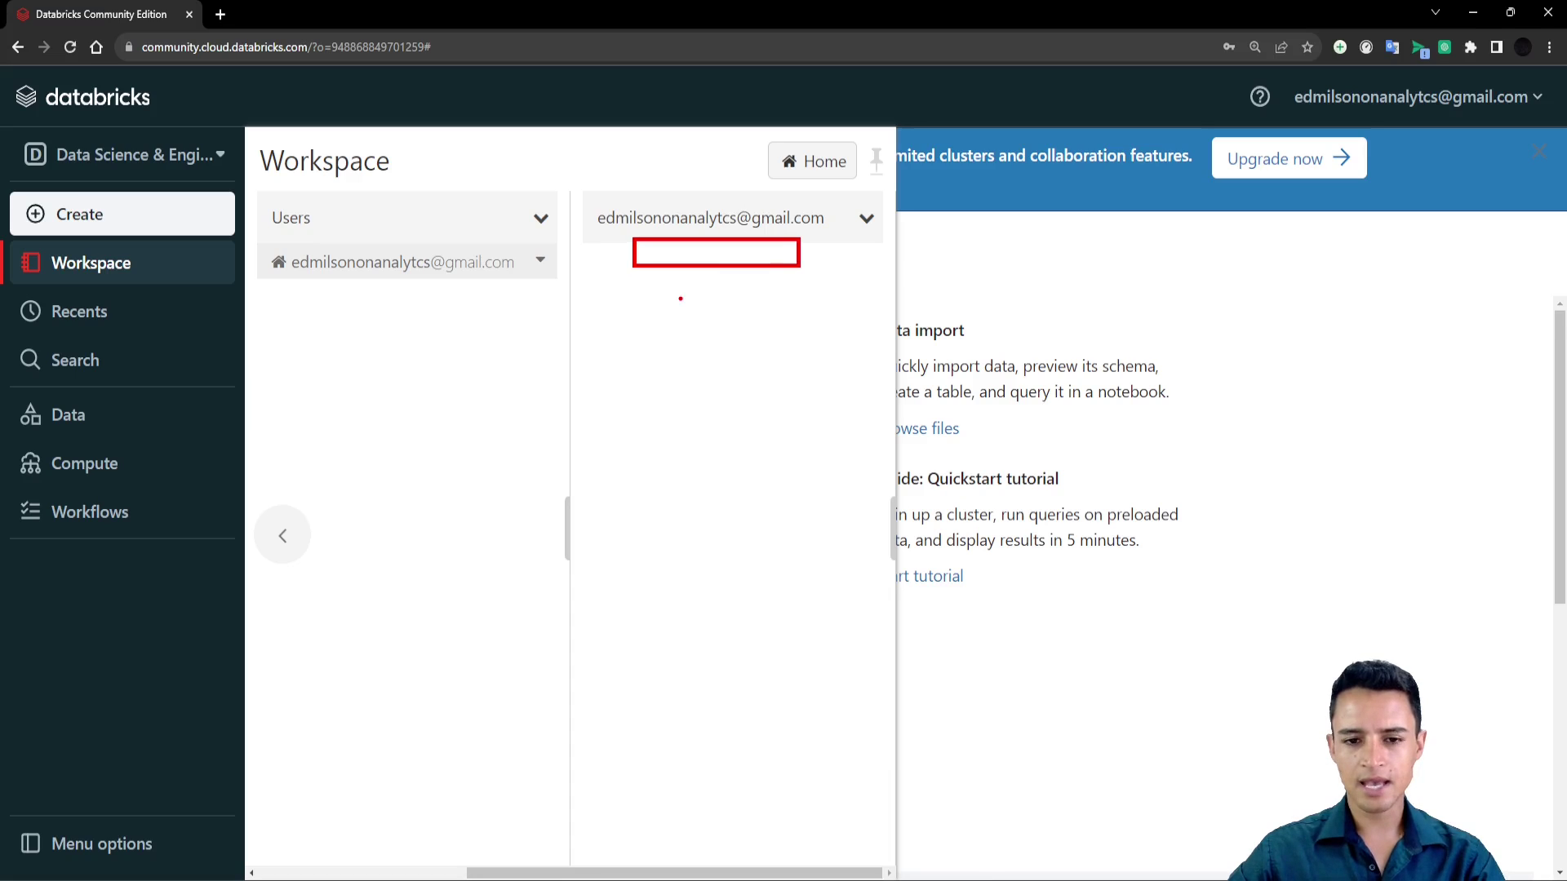
{"action": "mouse_move", "coordinate": [641, 295]}
{"action": "left_mouse_down"}
{"action": "mouse_move", "coordinate": [686, 292]}
{"action": "mouse_move", "coordinate": [745, 318]}
{"action": "left_mouse_up"}
{"action": "left_click_drag", "start_coordinate": [629, 406], "coordinate": [670, 404]}
{"action": "key", "text": "Escape"}
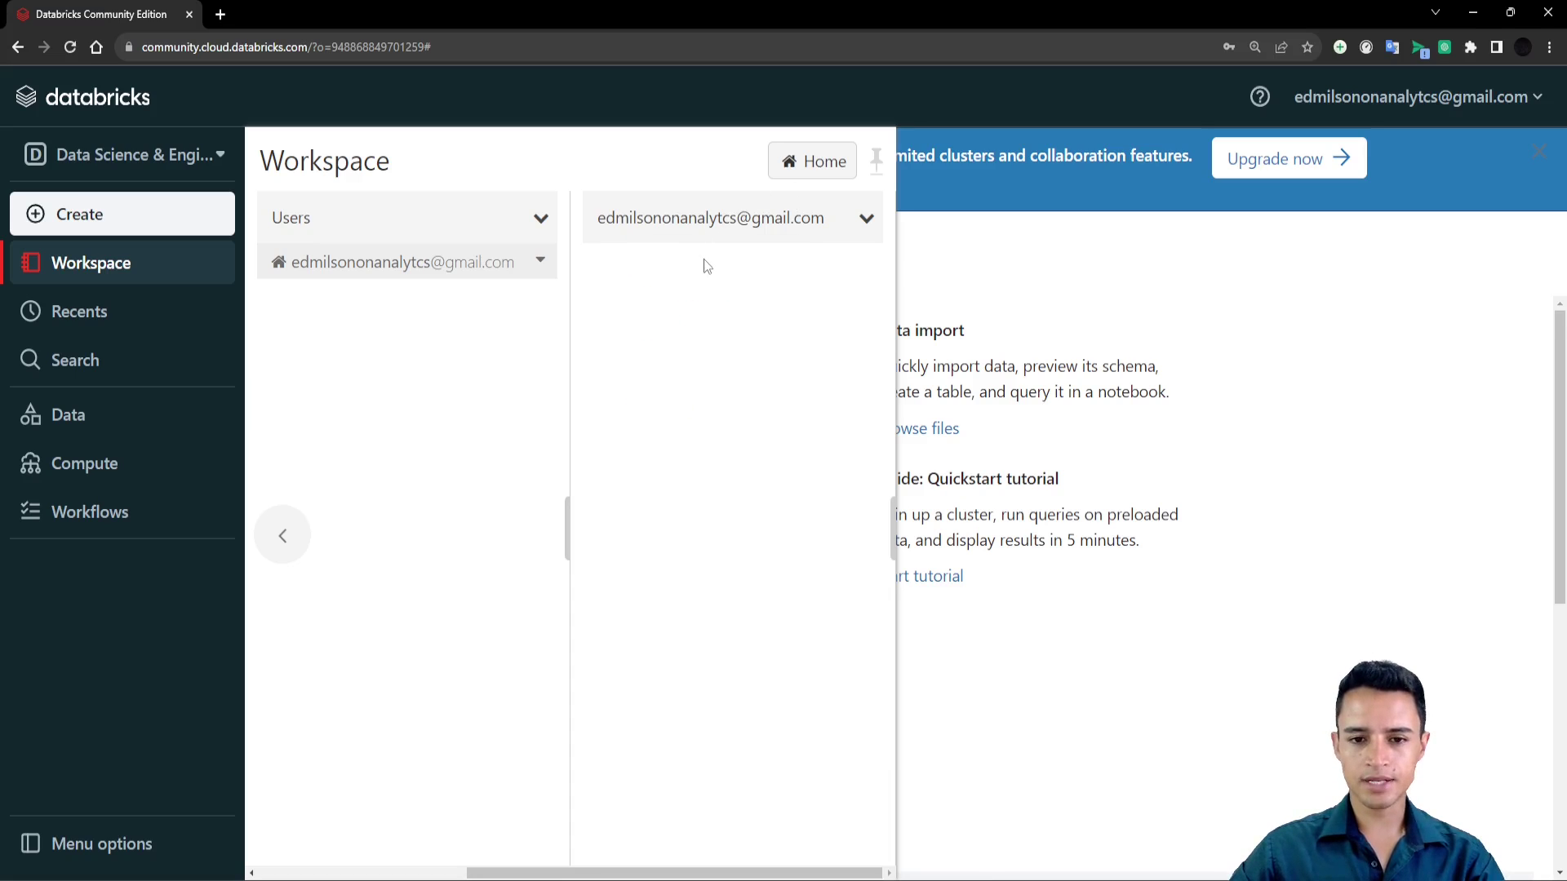
{"action": "left_click_drag", "start_coordinate": [649, 272], "coordinate": [642, 254]}
{"action": "left_click_drag", "start_coordinate": [649, 320], "coordinate": [737, 310]}
{"action": "left_click_drag", "start_coordinate": [644, 369], "coordinate": [705, 361]}
{"action": "left_click_drag", "start_coordinate": [629, 426], "coordinate": [710, 415]}
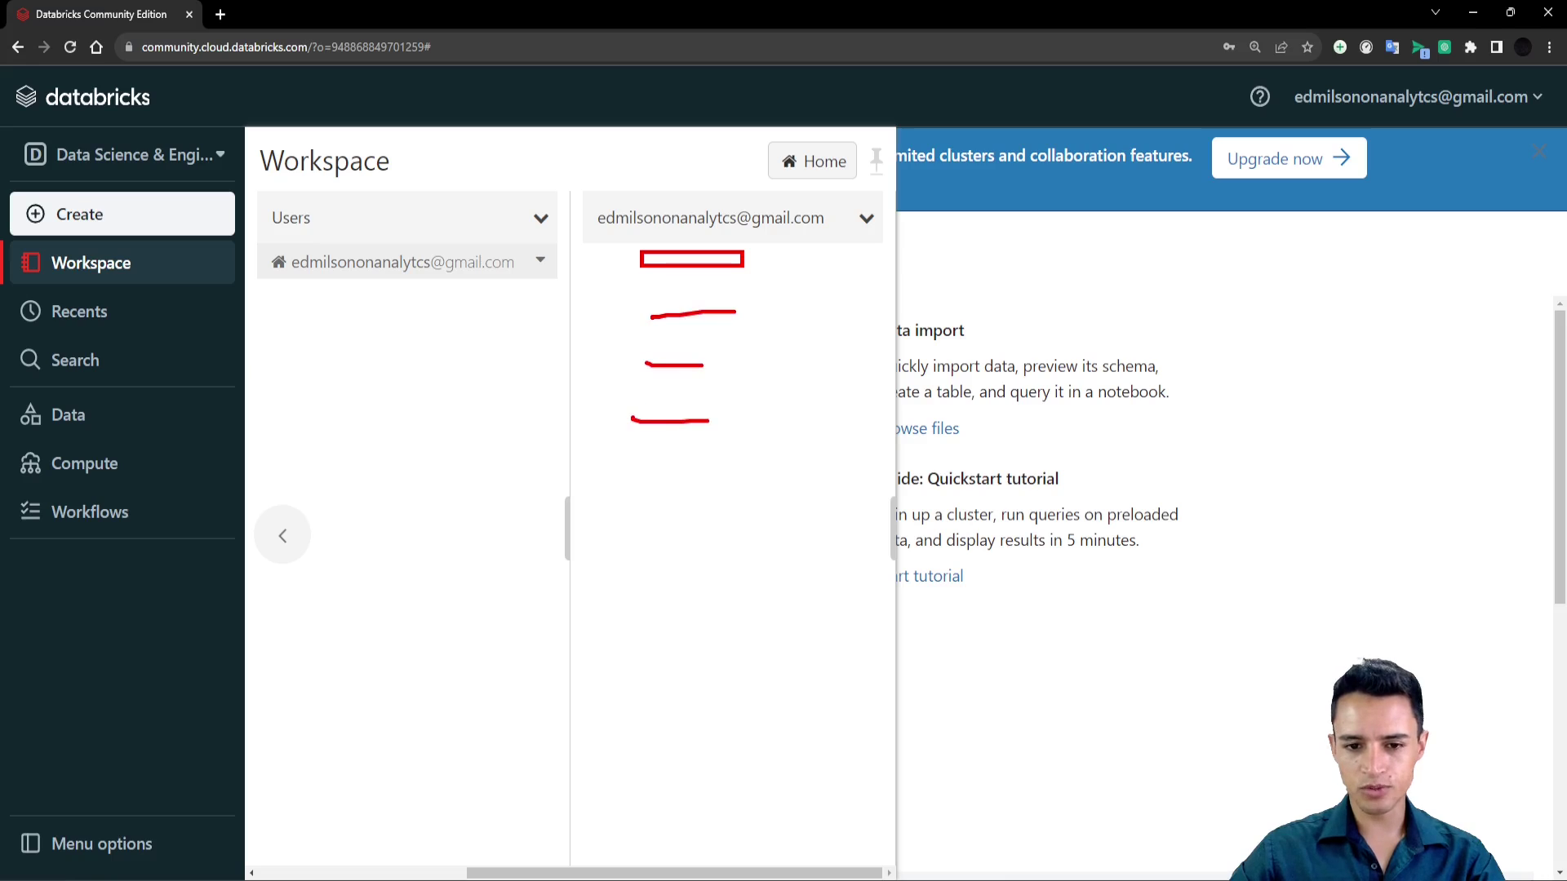
{"action": "left_click_drag", "start_coordinate": [624, 492], "coordinate": [661, 477]}
{"action": "key", "text": "Escape"}
Create a folder named Aula inside the personal user folder.
{"action": "right_click", "coordinate": [698, 301]}
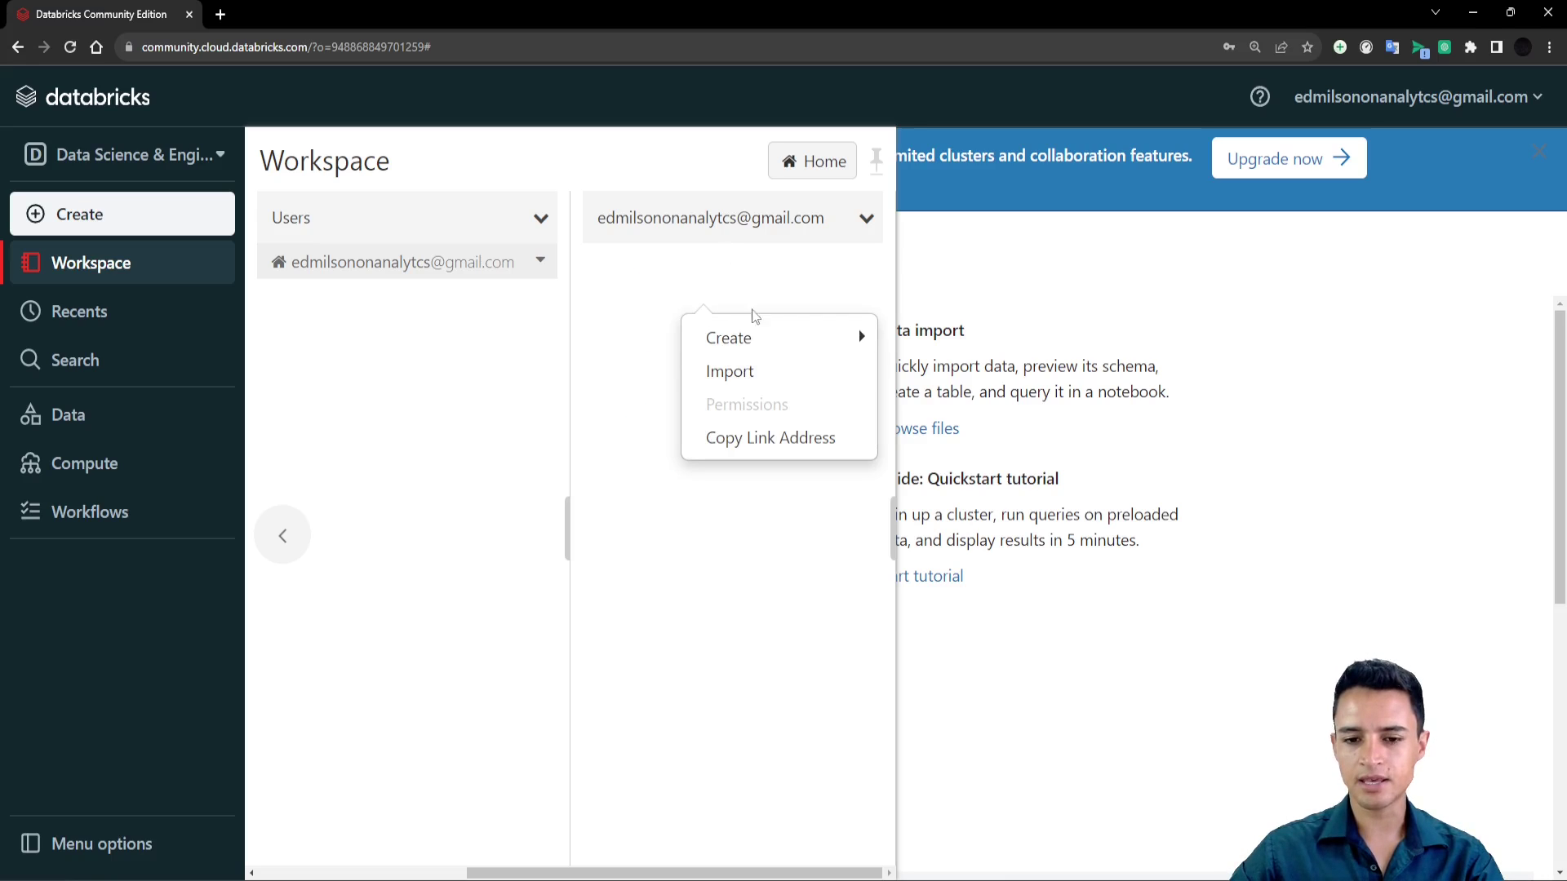
{"action": "mouse_move", "coordinate": [708, 340]}
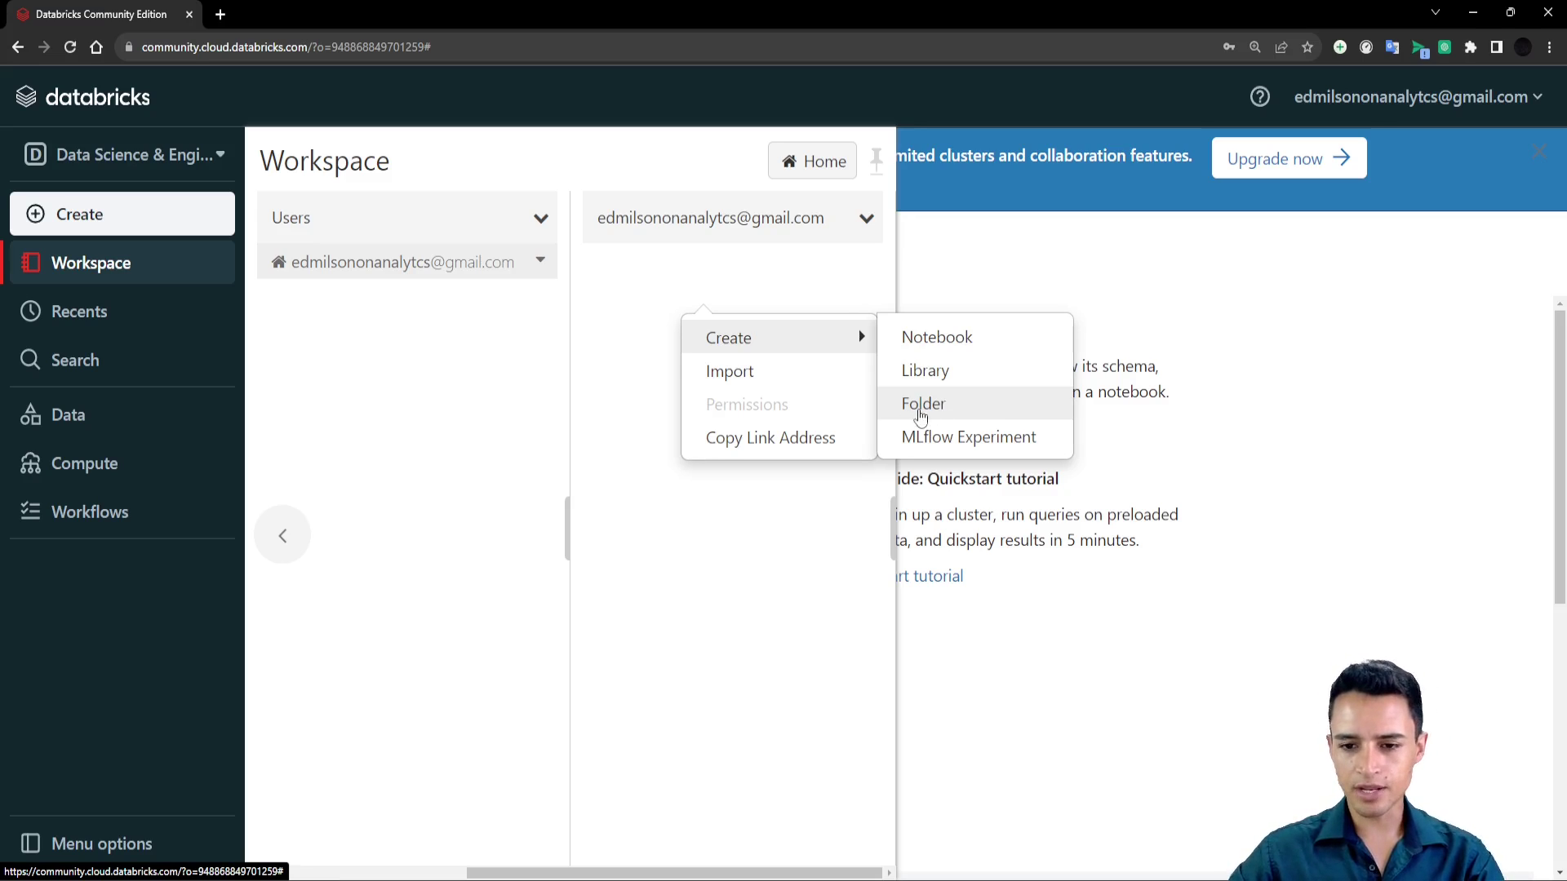
{"action": "left_click", "coordinate": [938, 405]}
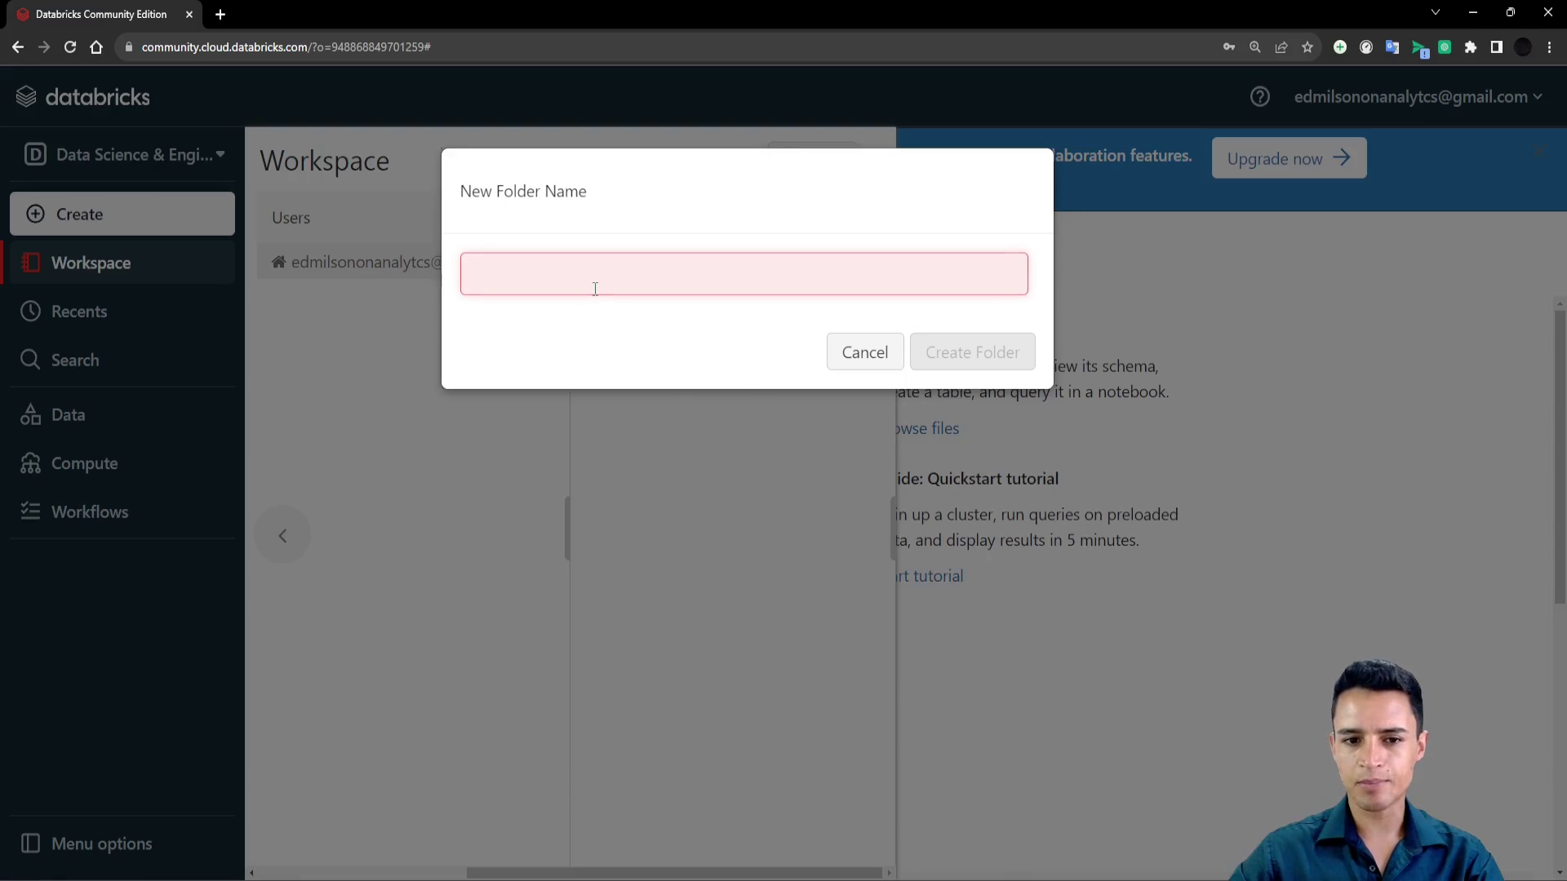
{"action": "type", "text": "Aula"}
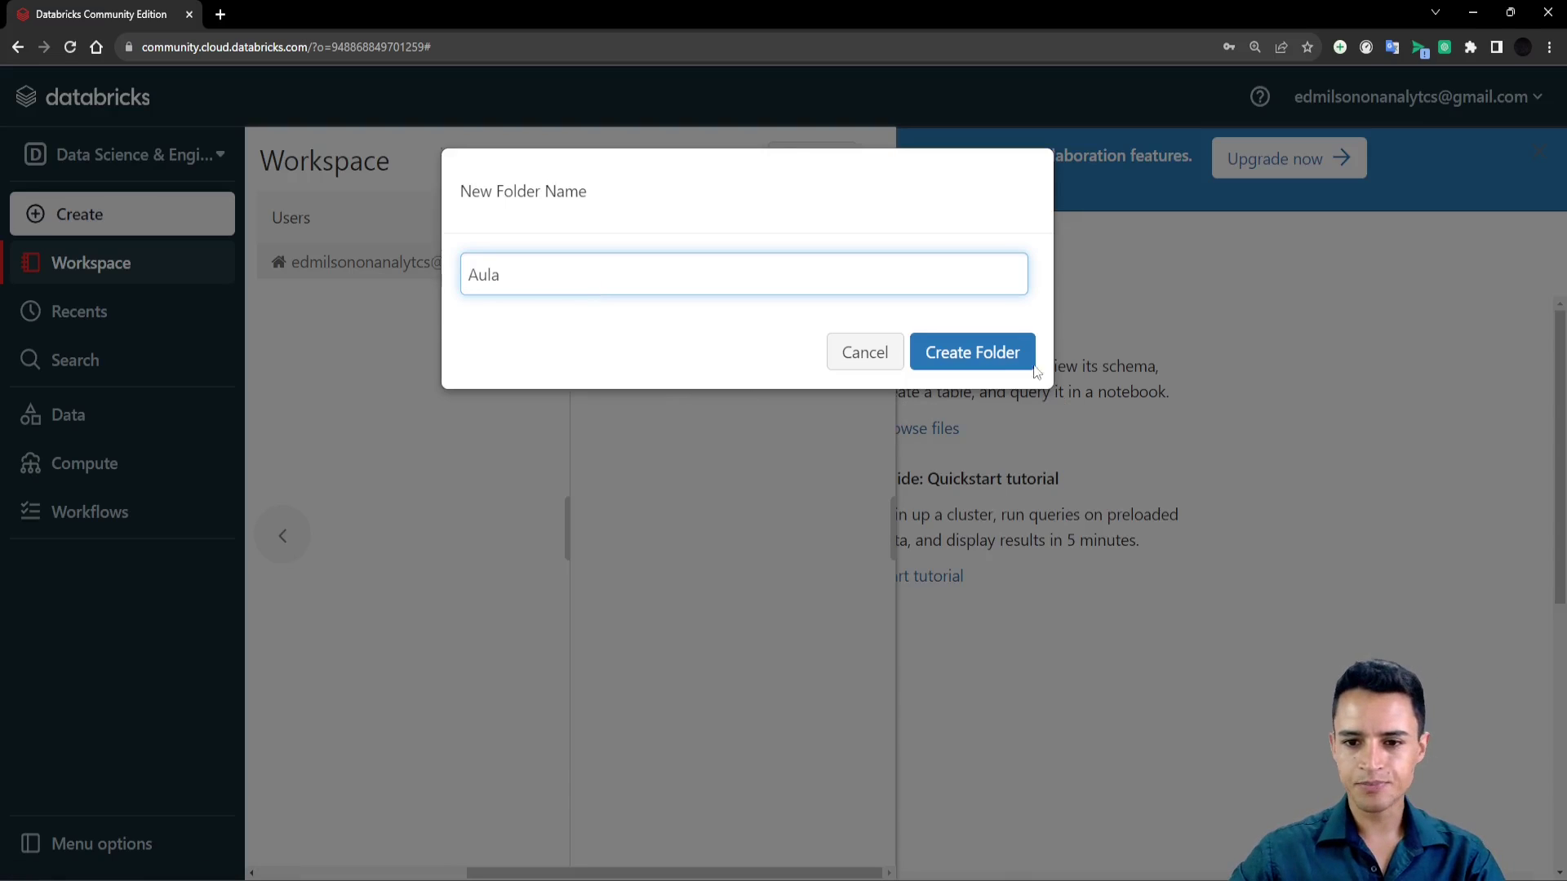
{"action": "left_click", "coordinate": [965, 353]}
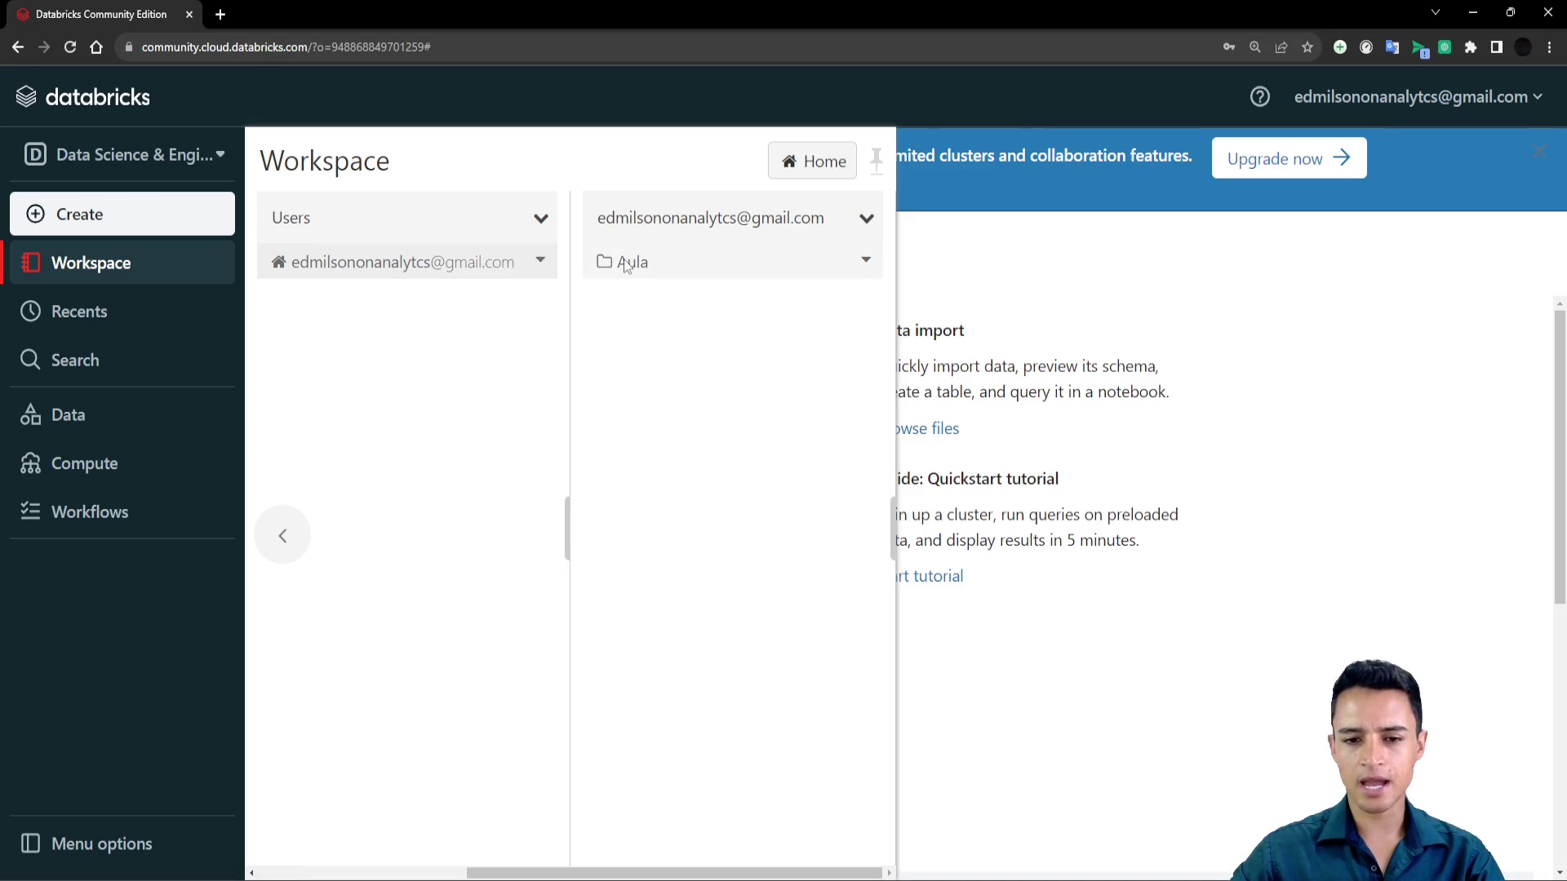
Create a second folder named Teste in the personal user folder and open the Aula folder.
{"action": "right_click", "coordinate": [678, 335]}
{"action": "mouse_move", "coordinate": [738, 377]}
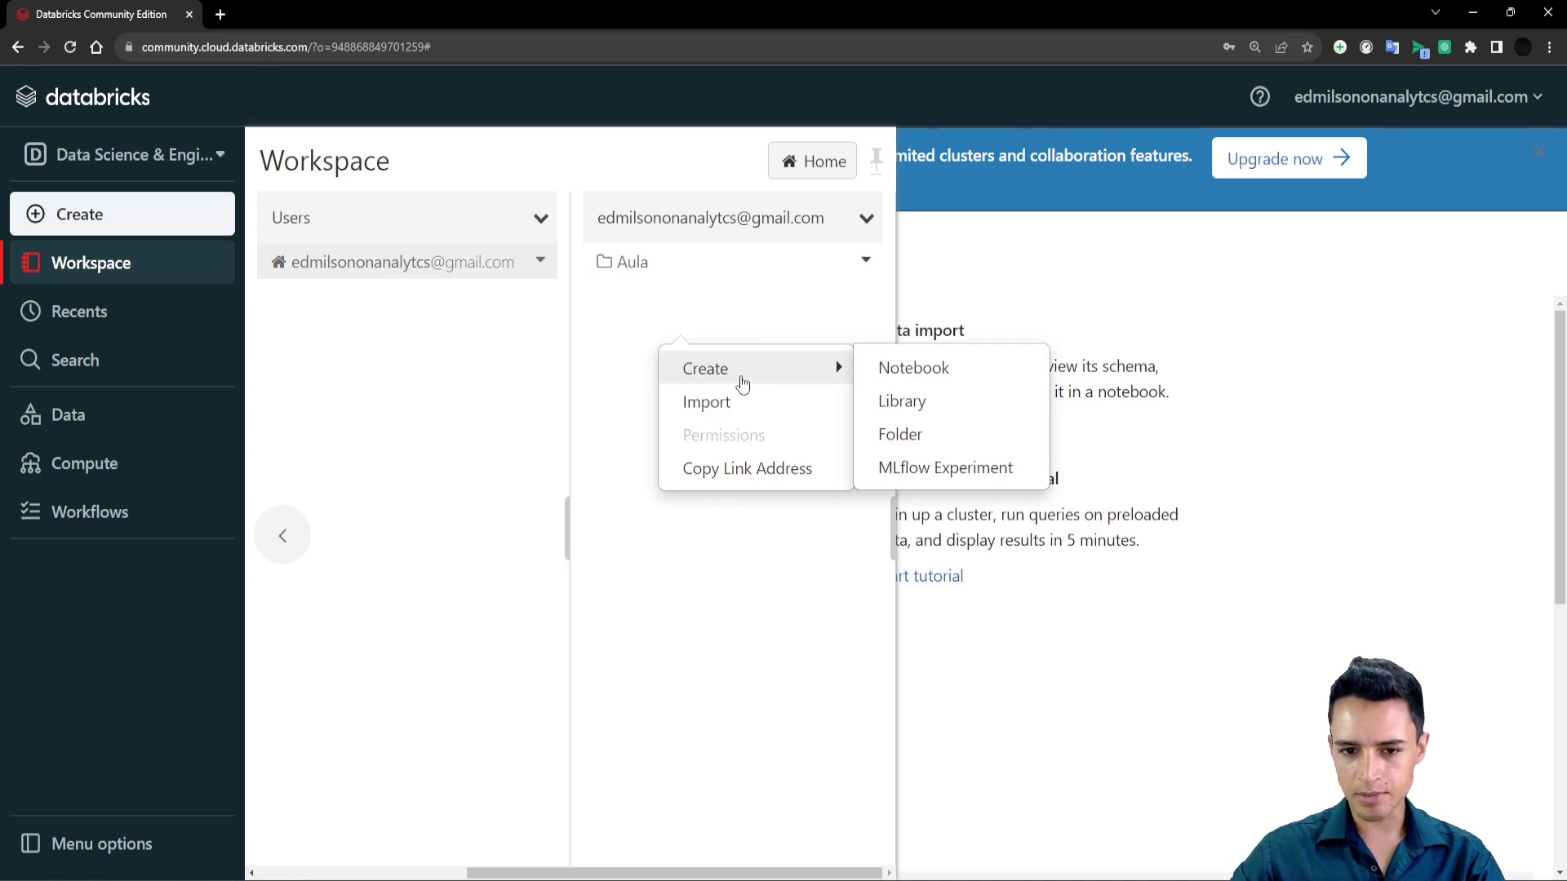
{"action": "left_click", "coordinate": [913, 438]}
{"action": "type", "text": "Teste"}
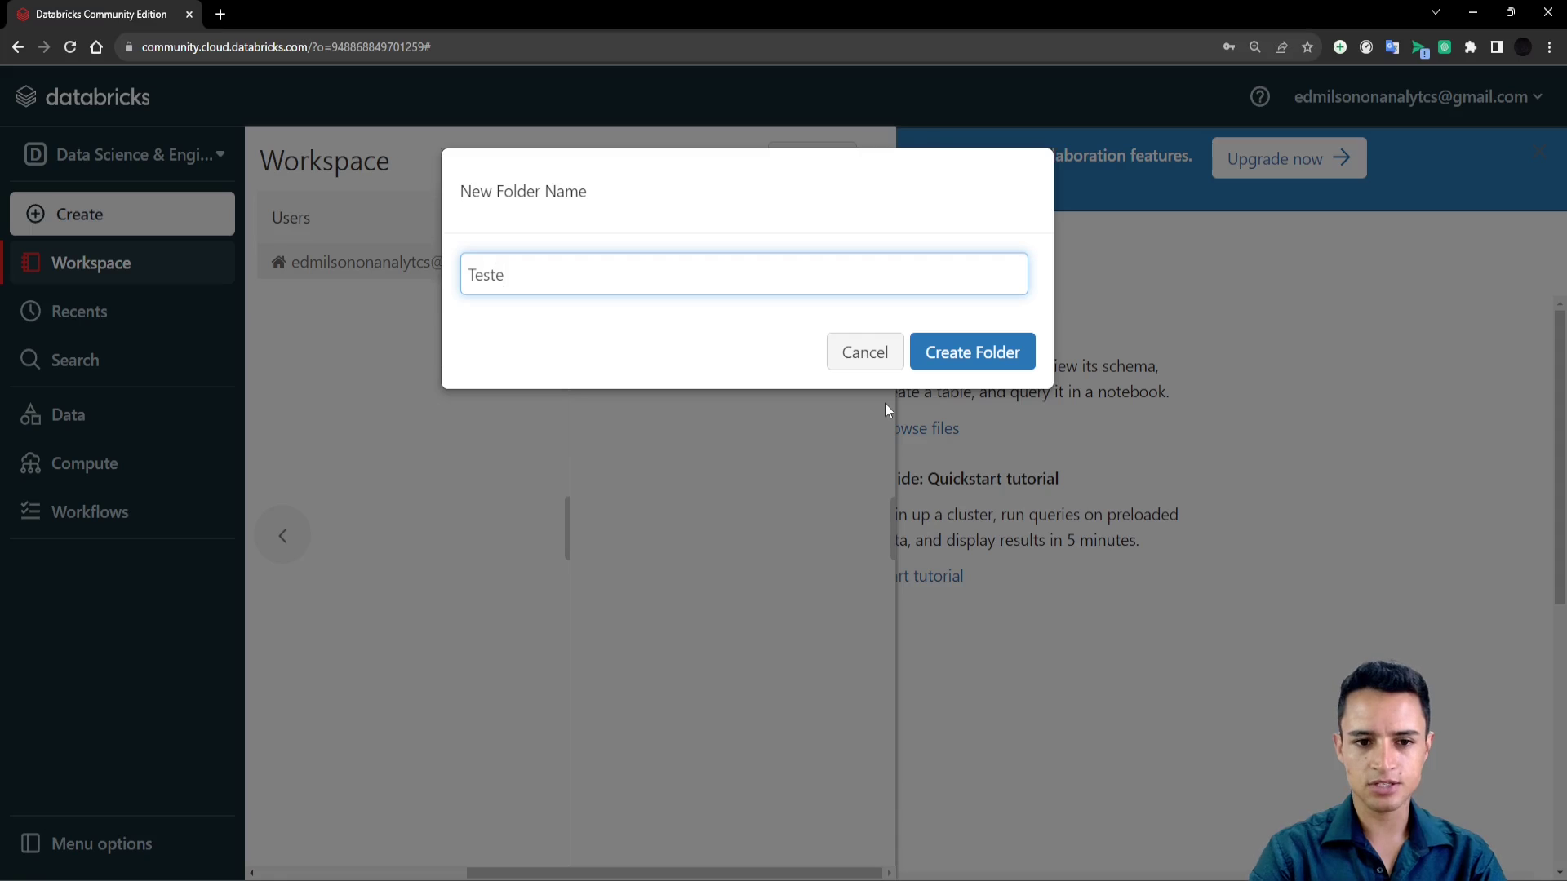
{"action": "left_click", "coordinate": [969, 351]}
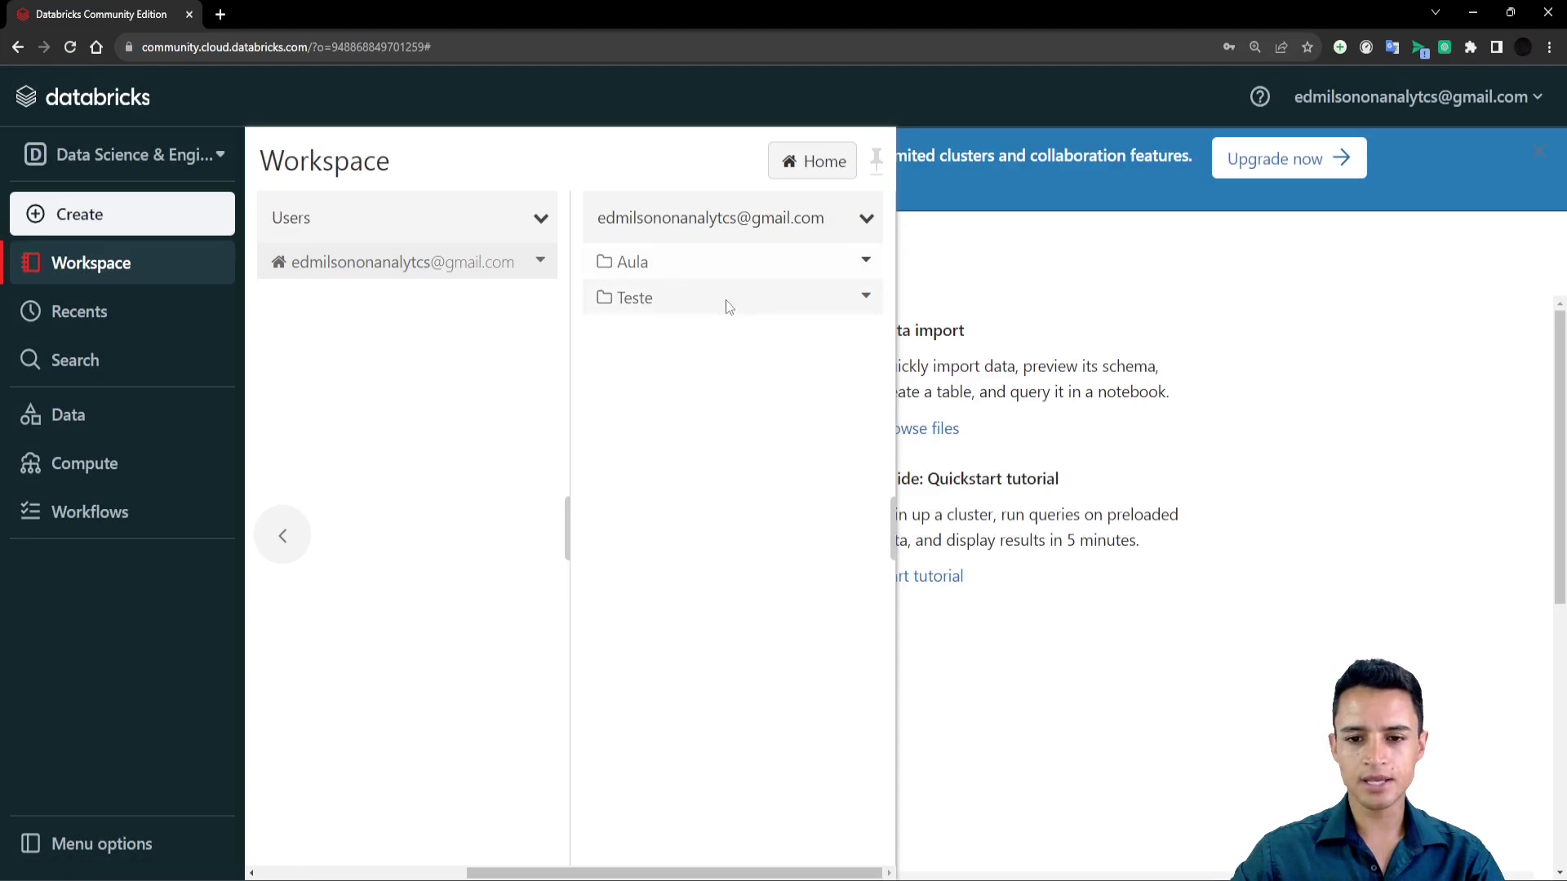
{"action": "left_click", "coordinate": [704, 273]}
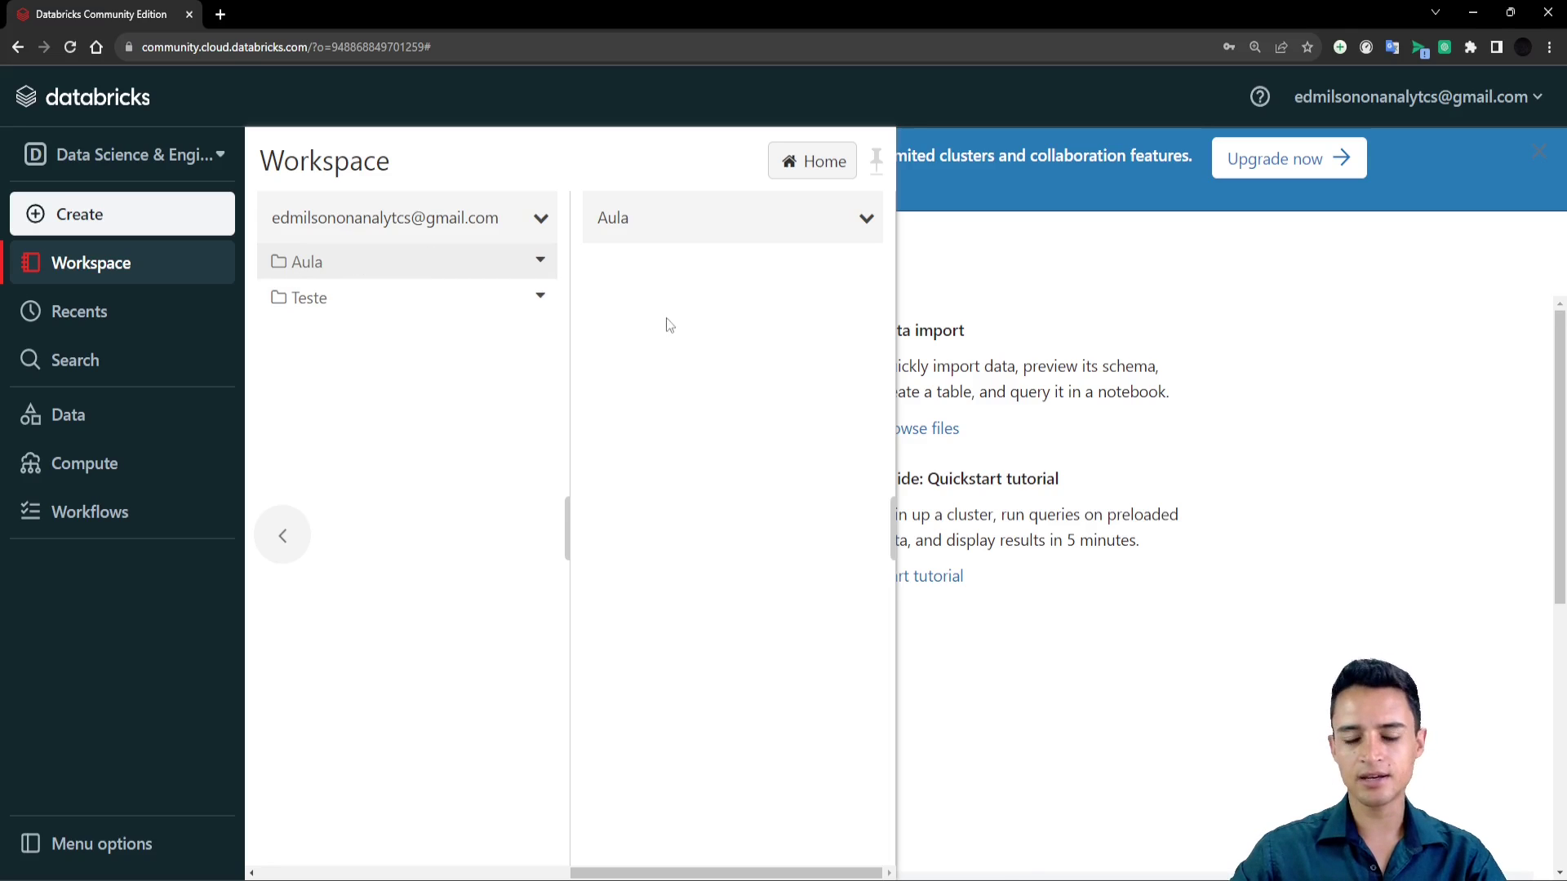
{"action": "left_click_drag", "start_coordinate": [643, 277], "coordinate": [729, 267]}
{"action": "mouse_move", "coordinate": [634, 327]}
{"action": "left_mouse_down"}
{"action": "mouse_move", "coordinate": [728, 326]}
{"action": "mouse_move", "coordinate": [738, 360]}
{"action": "left_mouse_up"}
{"action": "left_click_drag", "start_coordinate": [642, 430], "coordinate": [764, 425]}
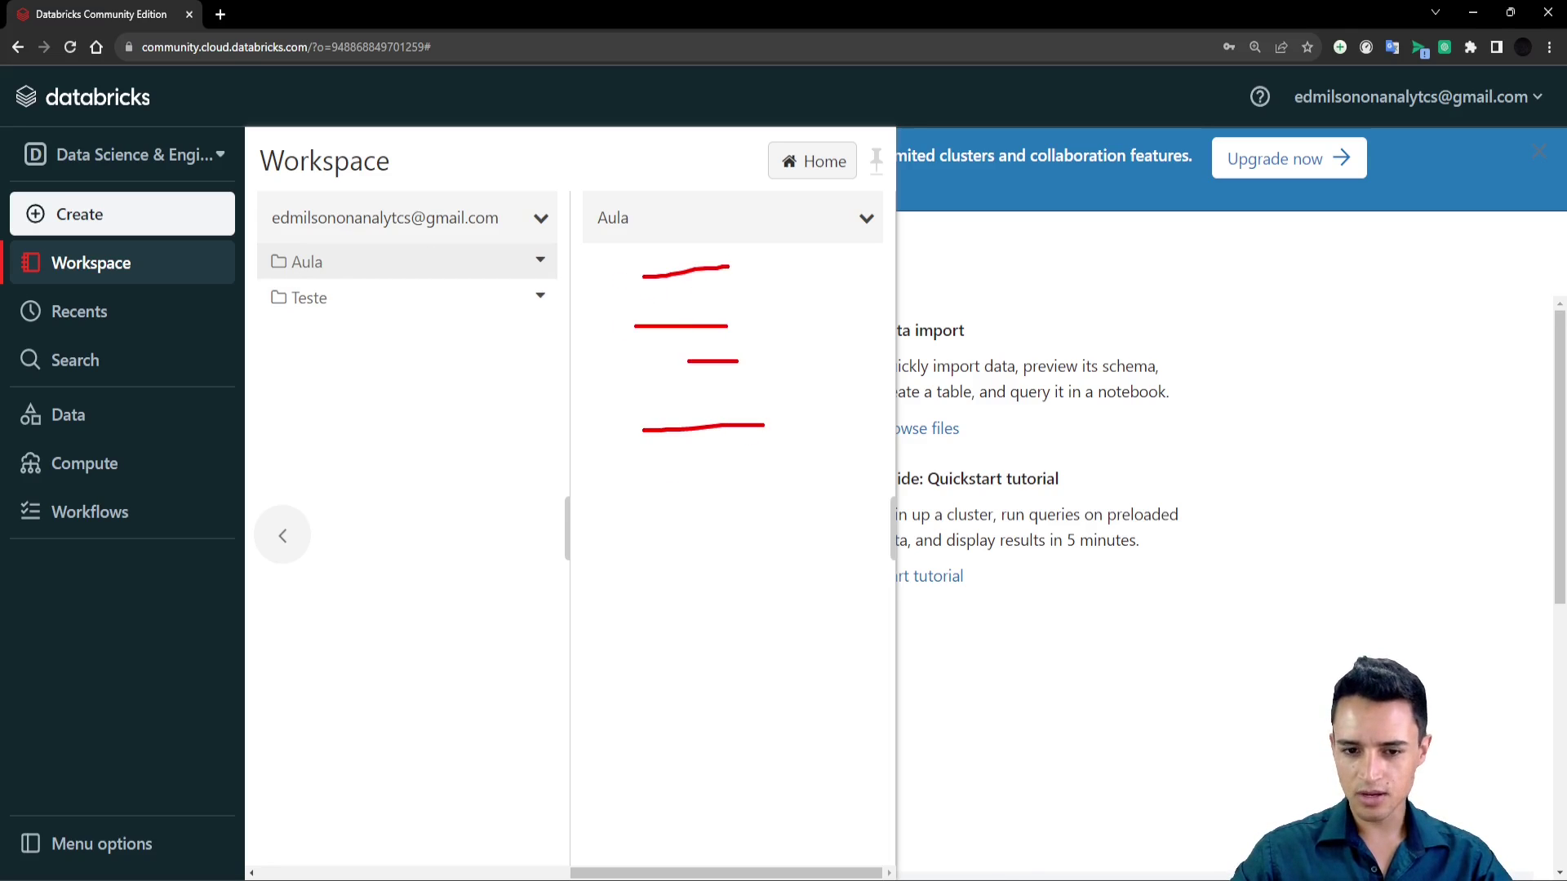
{"action": "left_click_drag", "start_coordinate": [663, 476], "coordinate": [708, 476]}
{"action": "left_click_drag", "start_coordinate": [657, 553], "coordinate": [716, 547]}
Import the notebook file 1.Primeiros comandos.ipynb from the local Scripts folder into the Aula folder.
{"action": "right_click", "coordinate": [699, 274]}
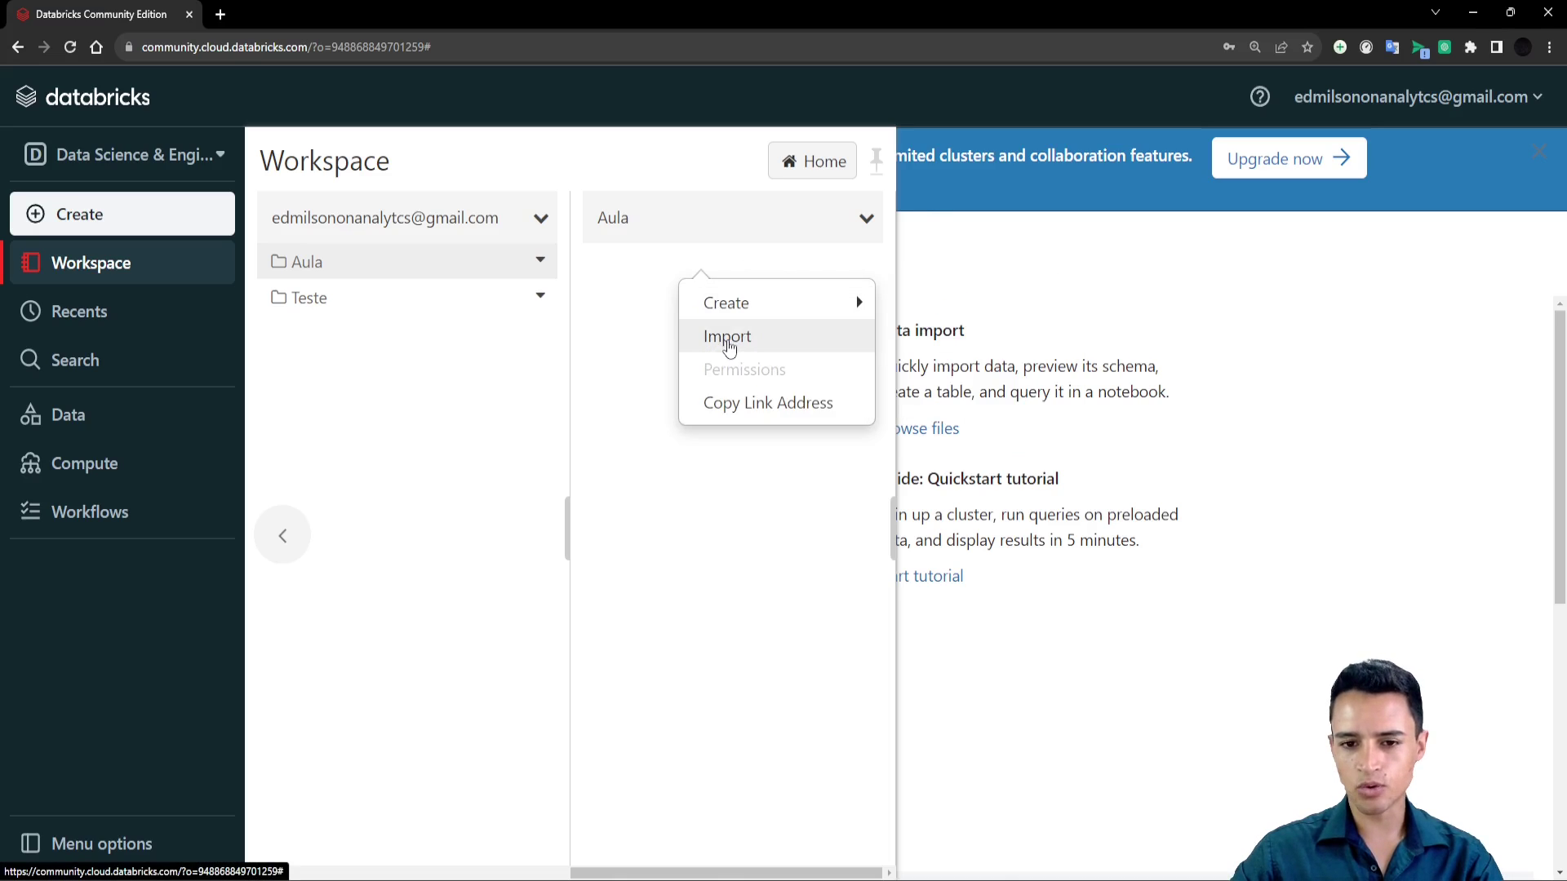
{"action": "left_click", "coordinate": [725, 344]}
{"action": "key", "text": "alt+Tab"}
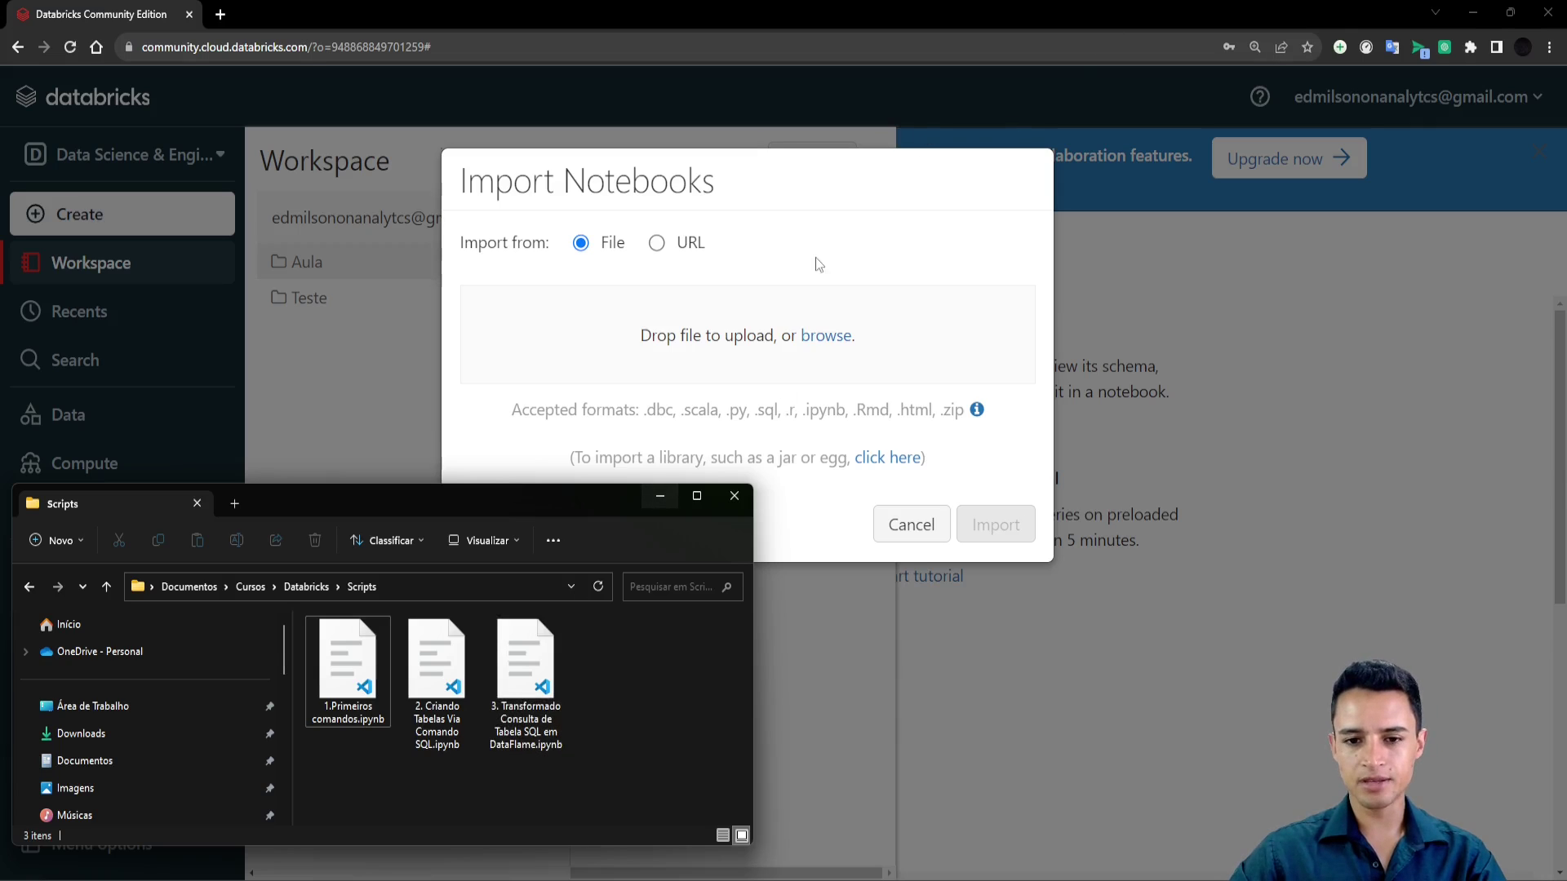
{"action": "mouse_move", "coordinate": [395, 509]}
{"action": "left_mouse_down"}
{"action": "mouse_move", "coordinate": [468, 460]}
{"action": "mouse_move", "coordinate": [393, 512]}
{"action": "left_mouse_up"}
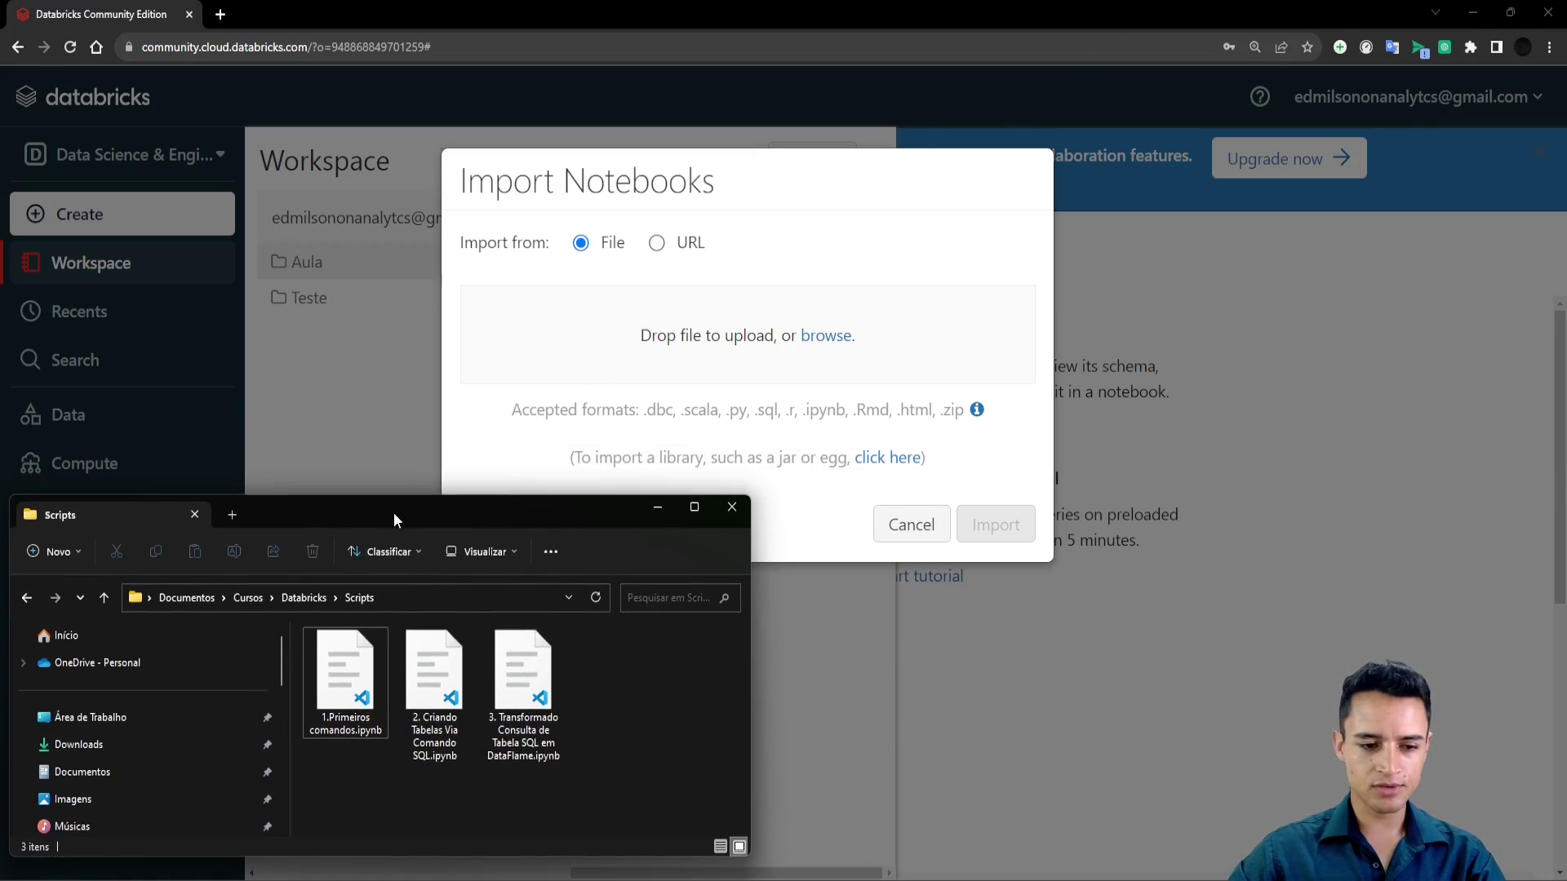
{"action": "left_click_drag", "start_coordinate": [342, 701], "coordinate": [592, 322]}
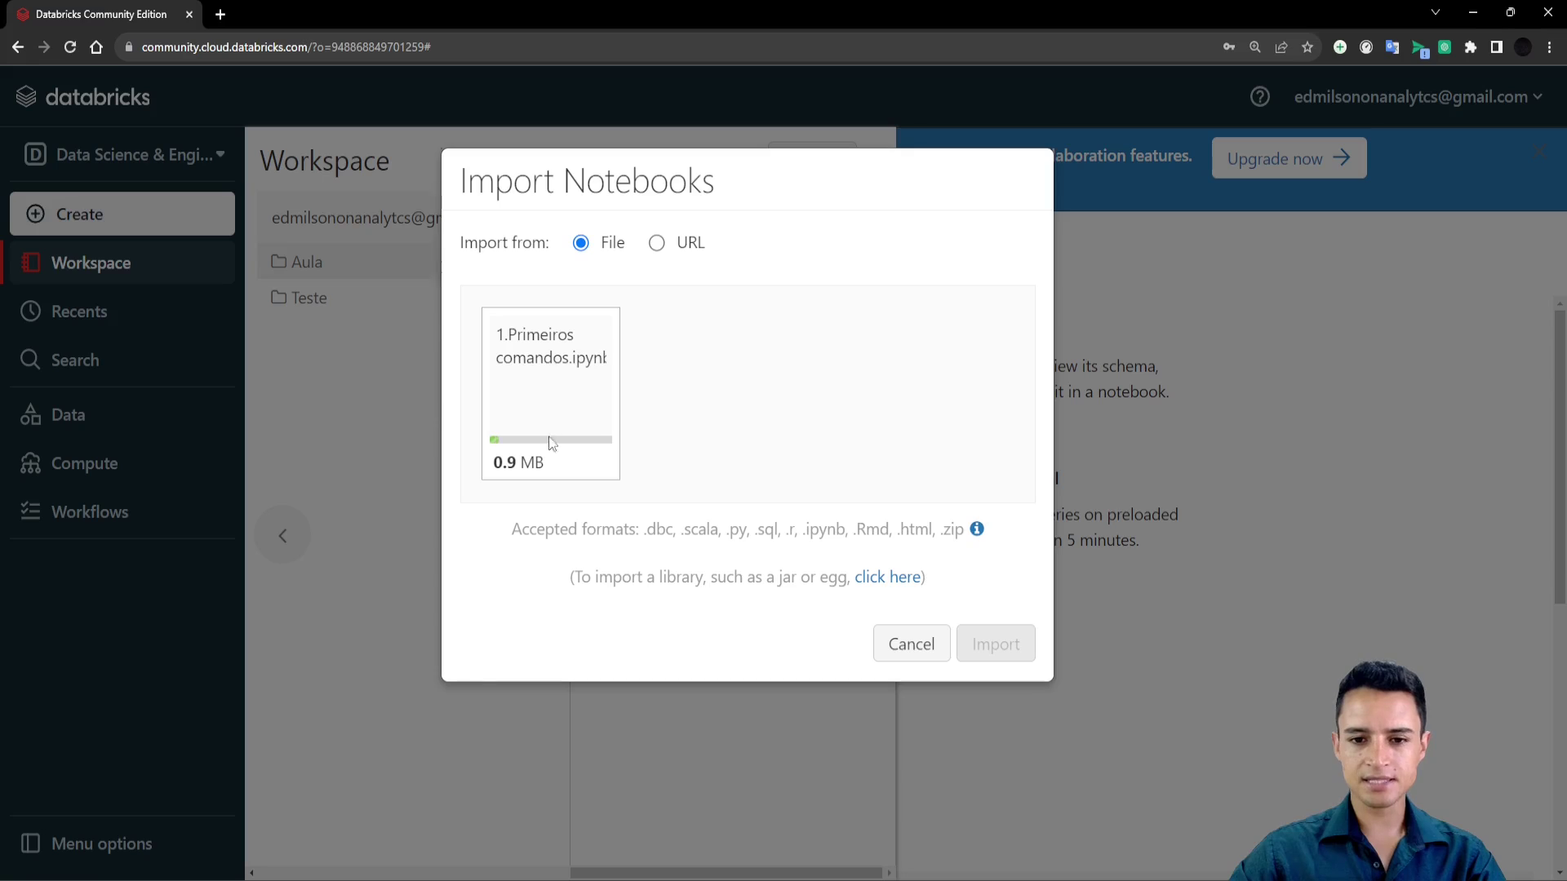
{"action": "key", "text": "alt+Tab"}
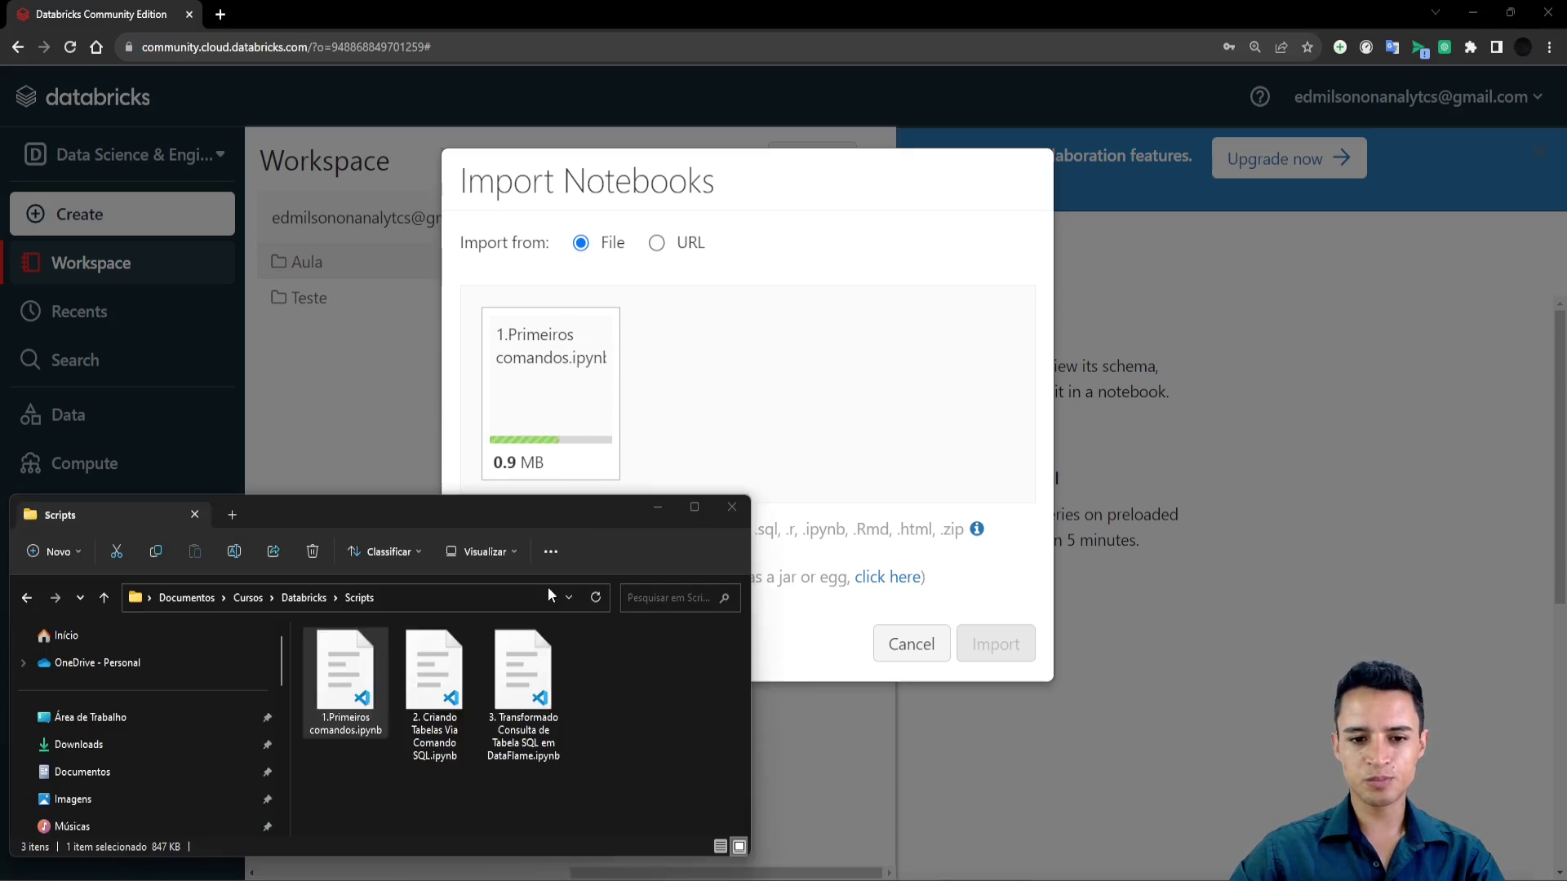
{"action": "left_click", "coordinate": [674, 476]}
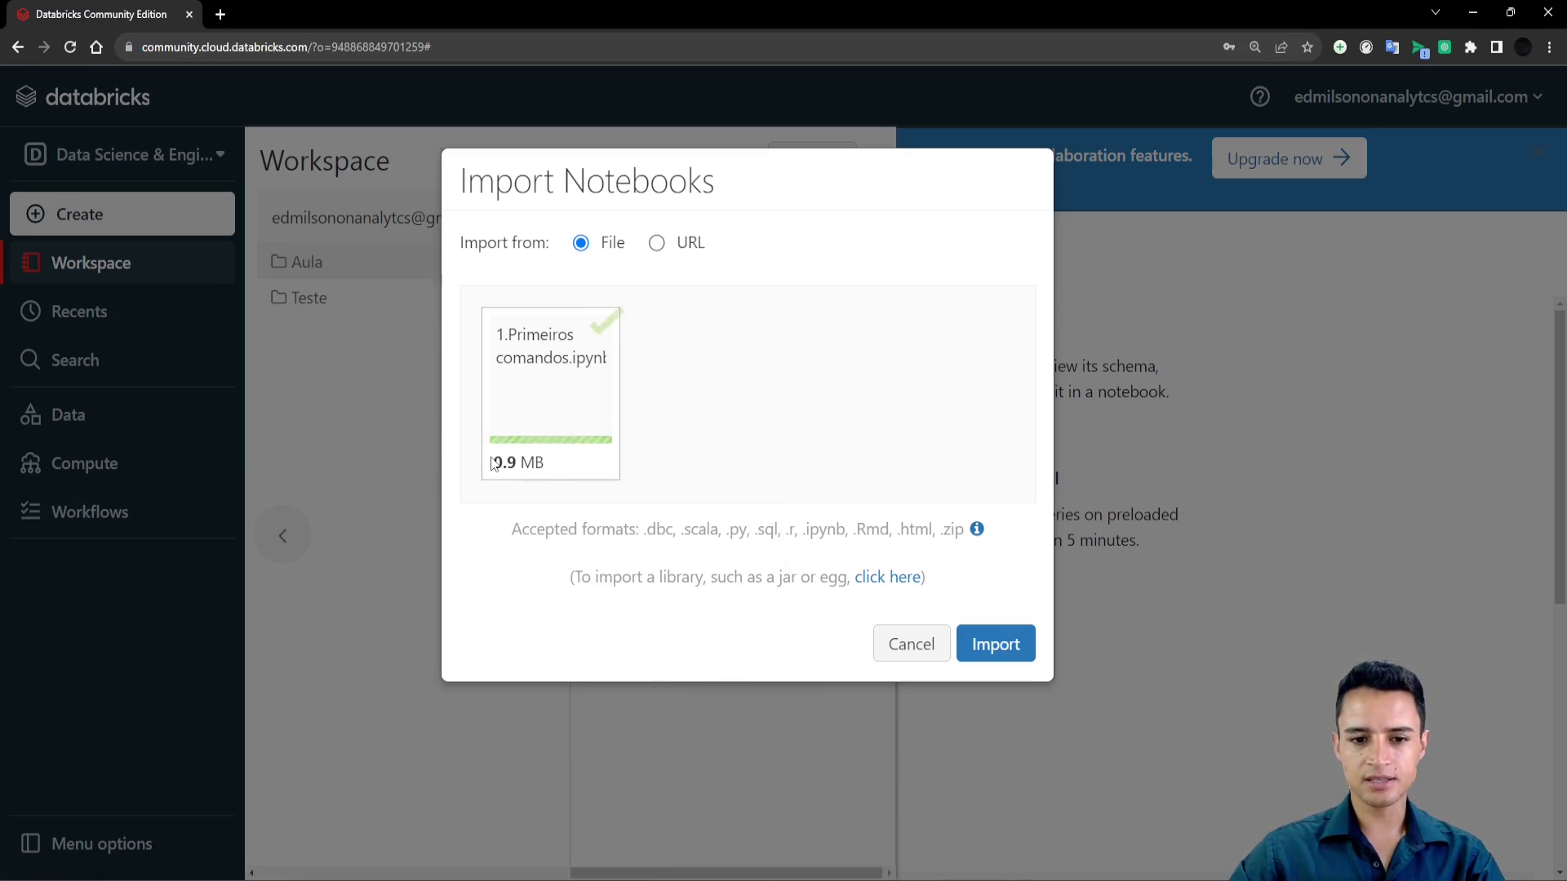
{"action": "left_click", "coordinate": [1000, 653]}
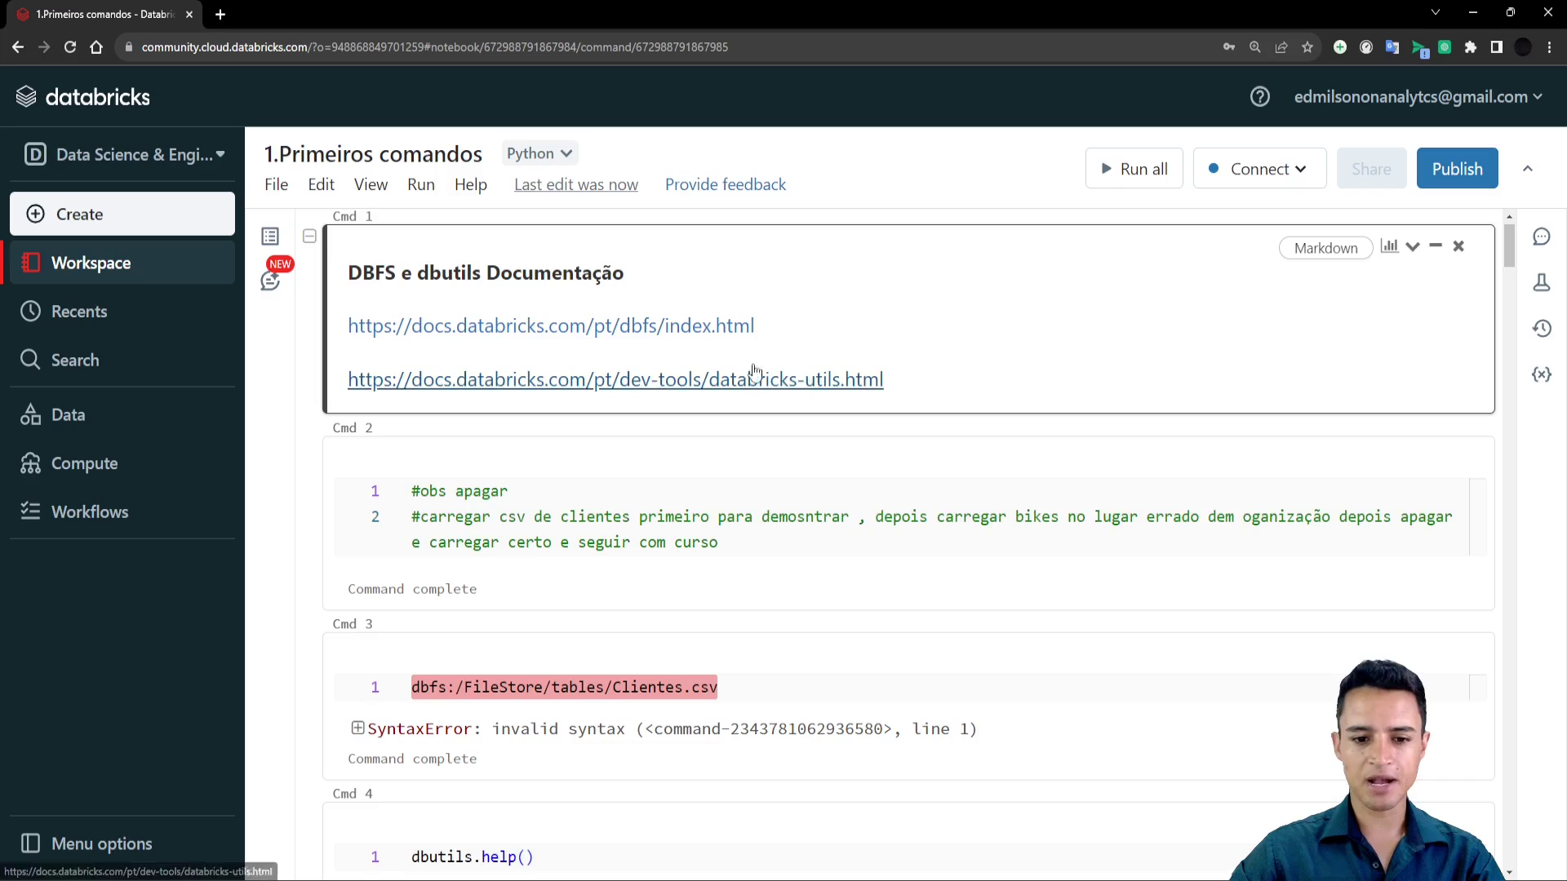
Connect the imported 1.Primeiros comandos notebook to the running Aula Databricks compute resource.
{"action": "left_click_drag", "start_coordinate": [399, 165], "coordinate": [325, 268]}
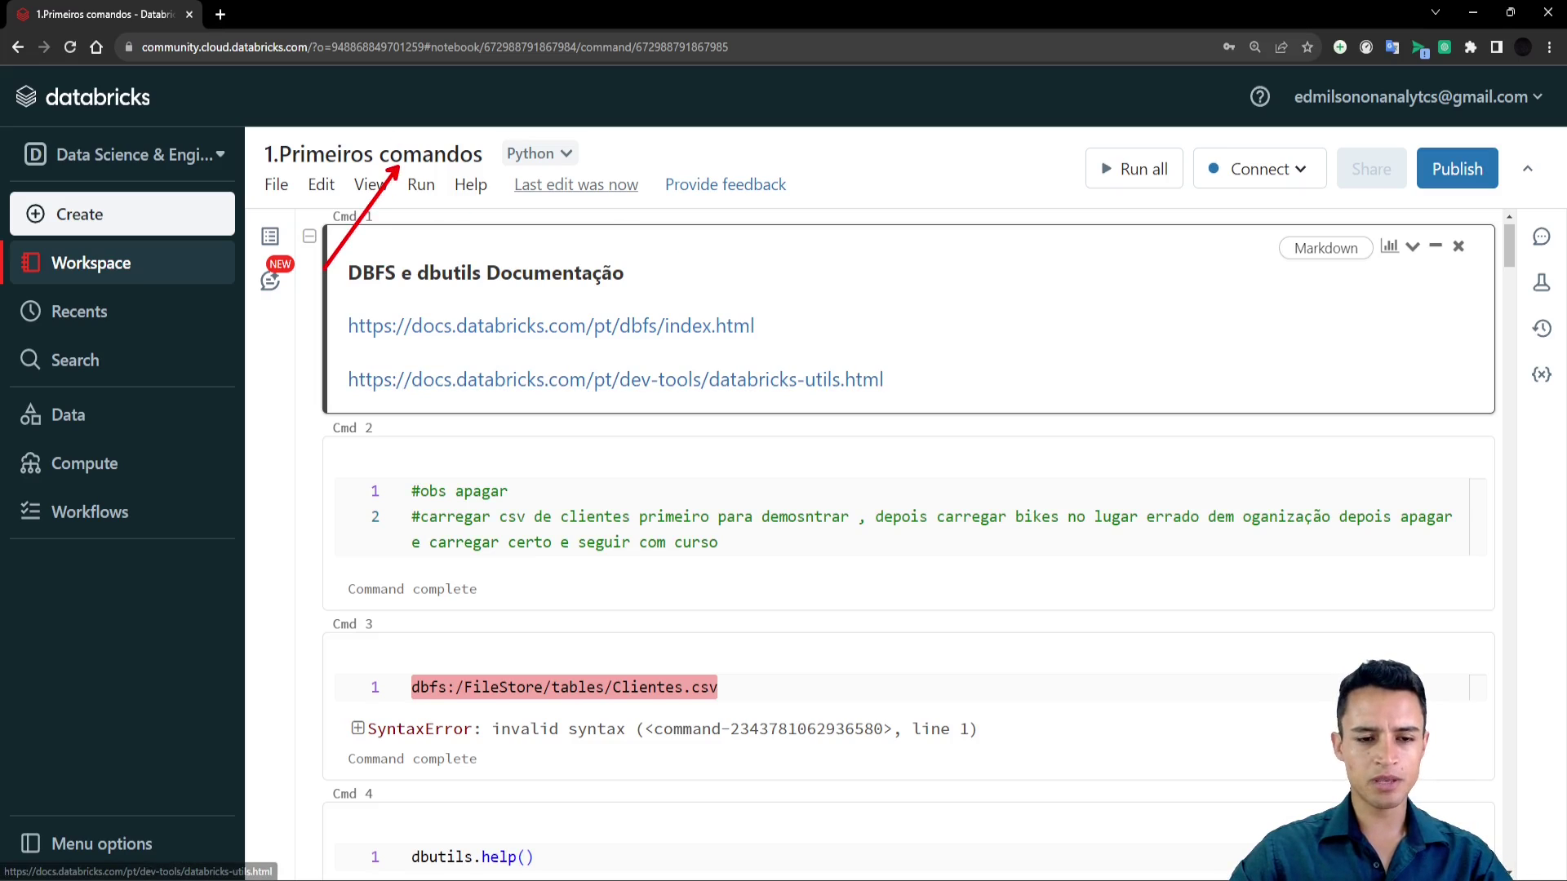
{"action": "scroll", "coordinate": [975, 417], "scroll_direction": "down", "scroll_amount": 10}
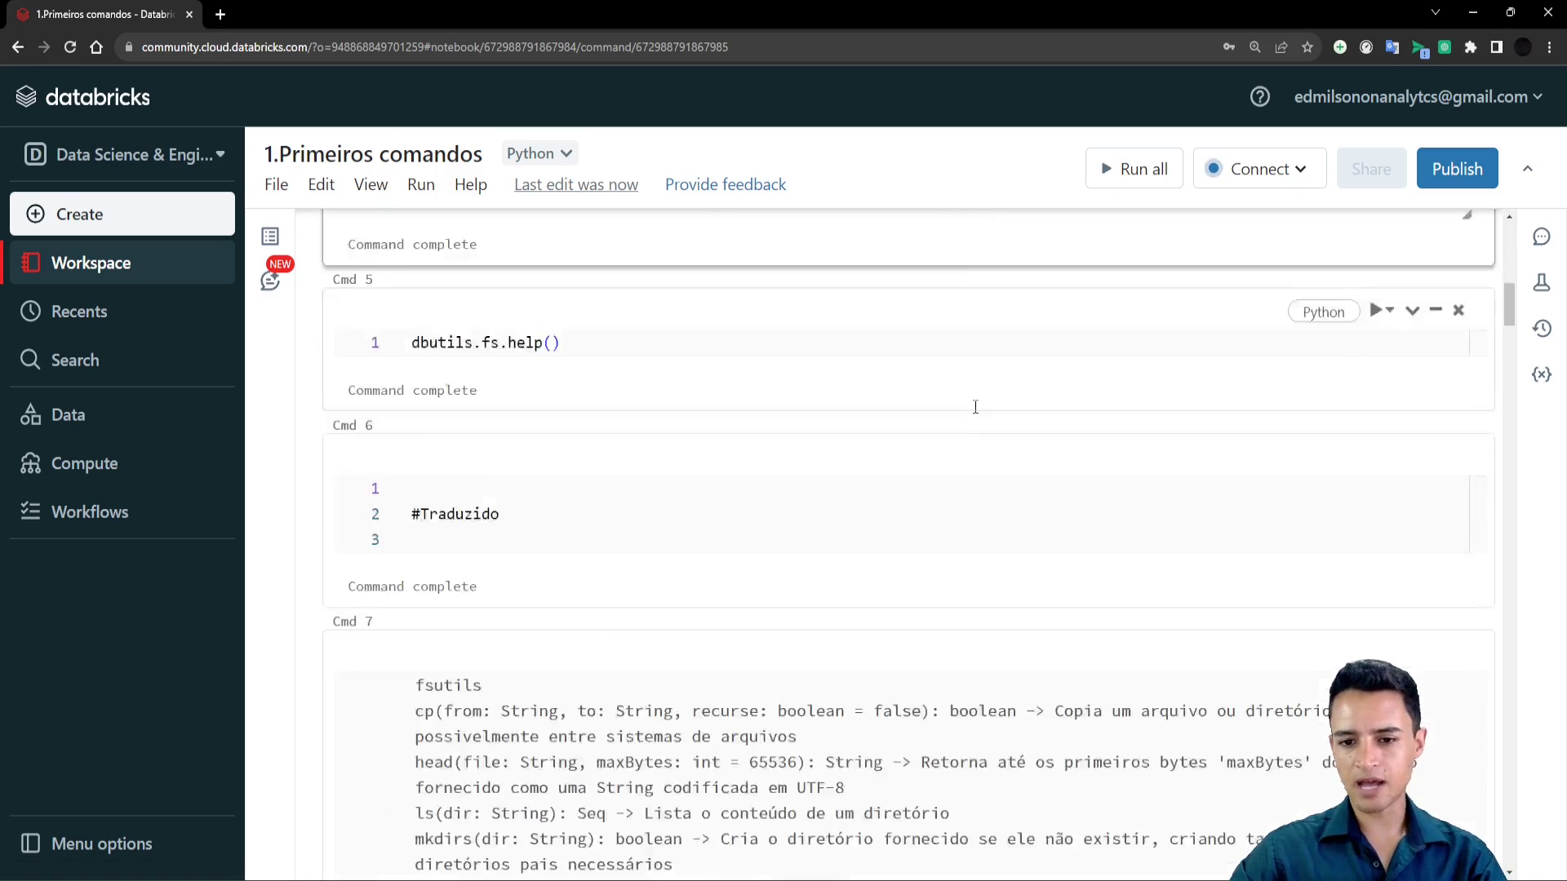
{"action": "scroll", "coordinate": [975, 416], "scroll_direction": "up", "scroll_amount": 10}
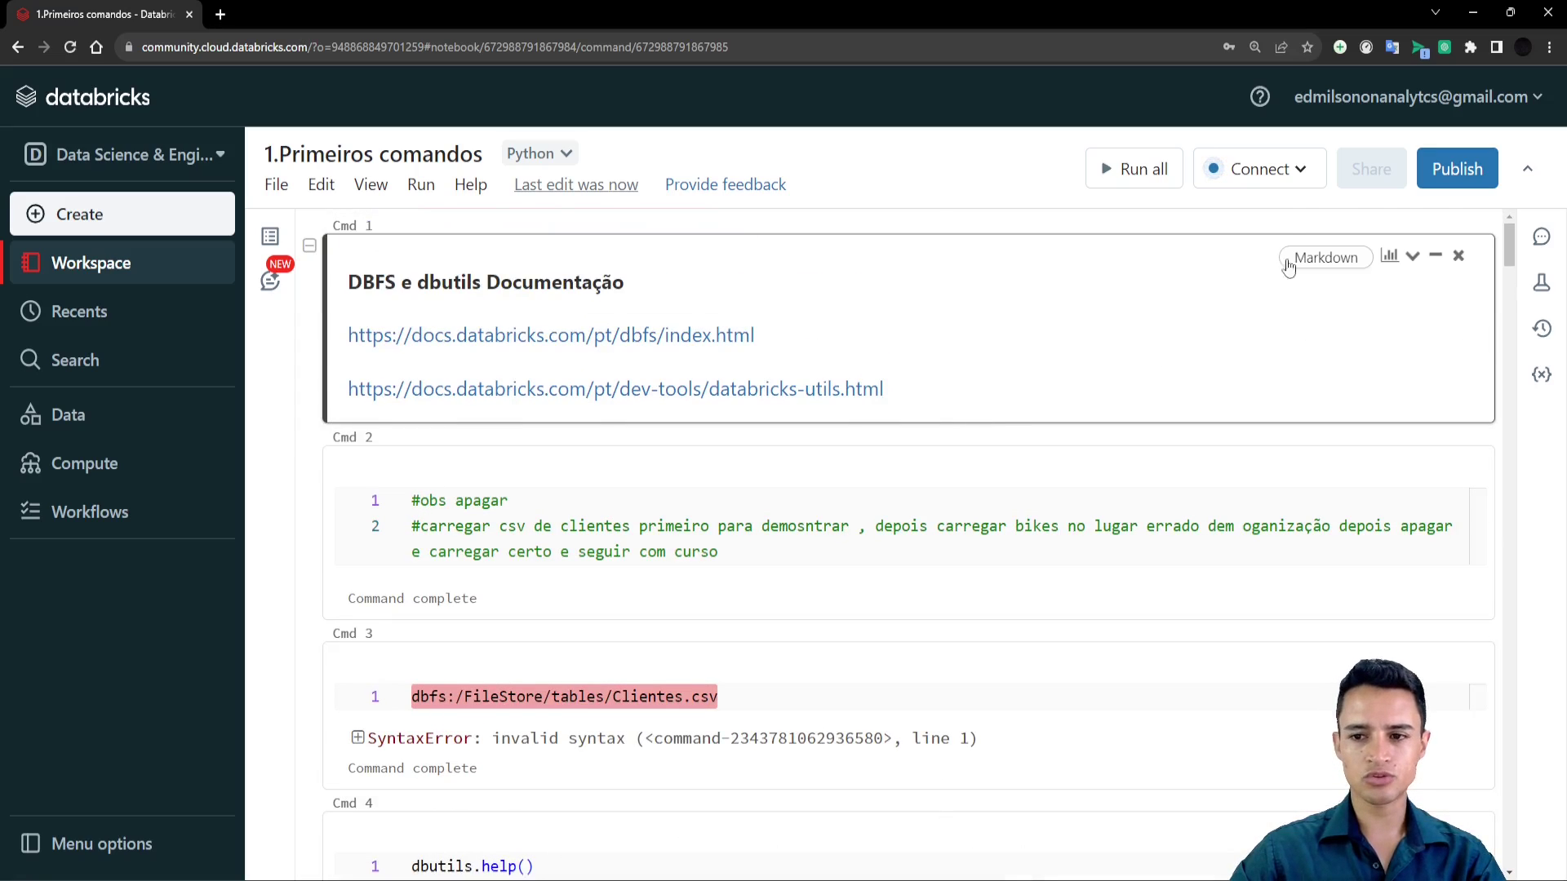
{"action": "left_click", "coordinate": [1304, 173]}
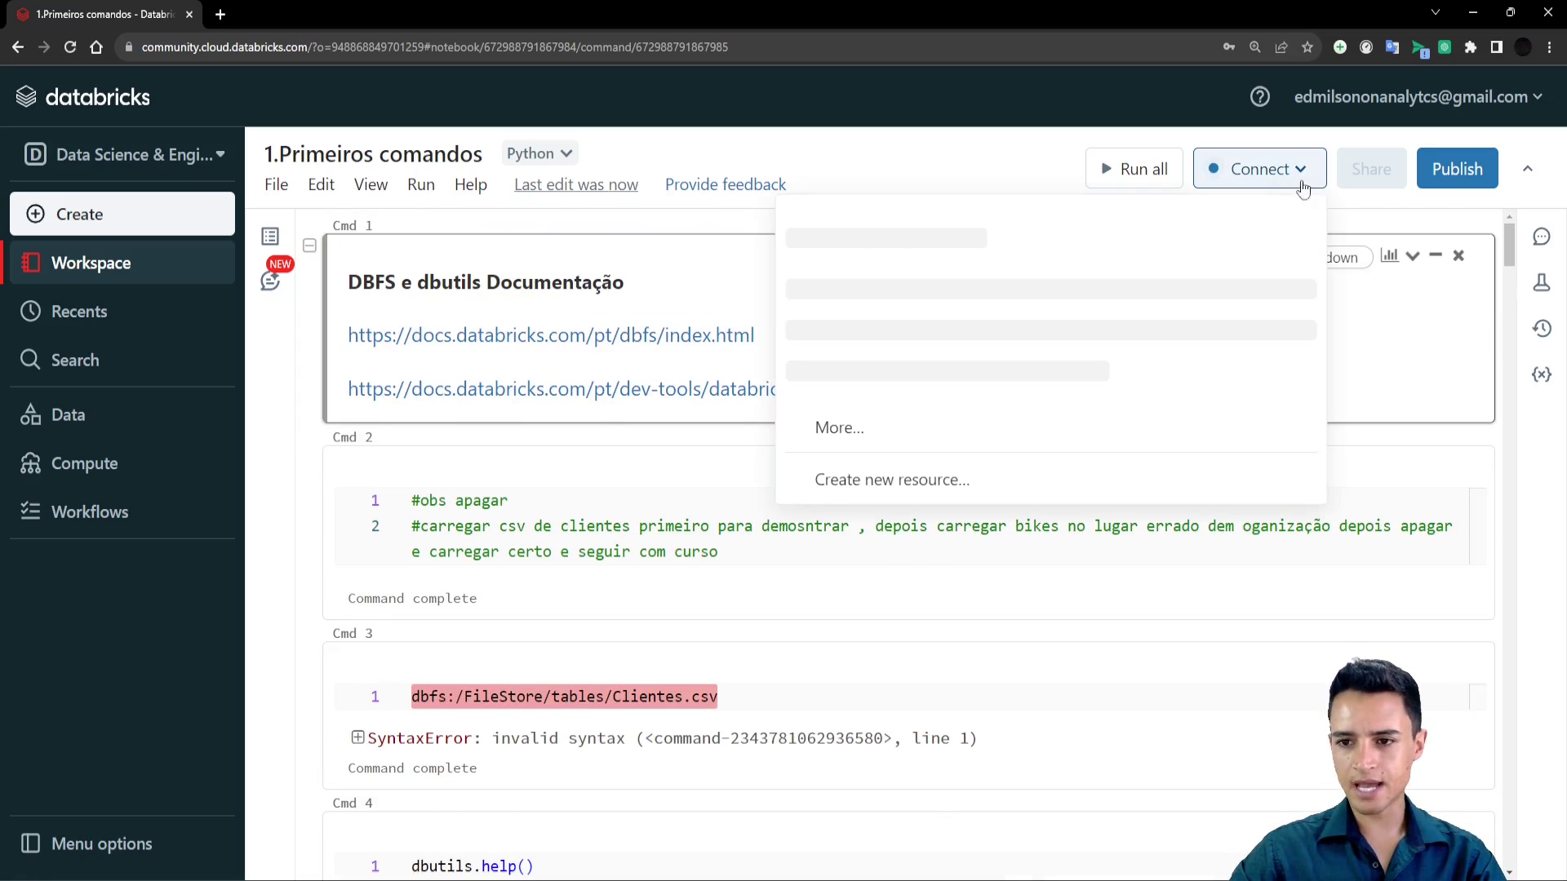
{"action": "left_click", "coordinate": [895, 173]}
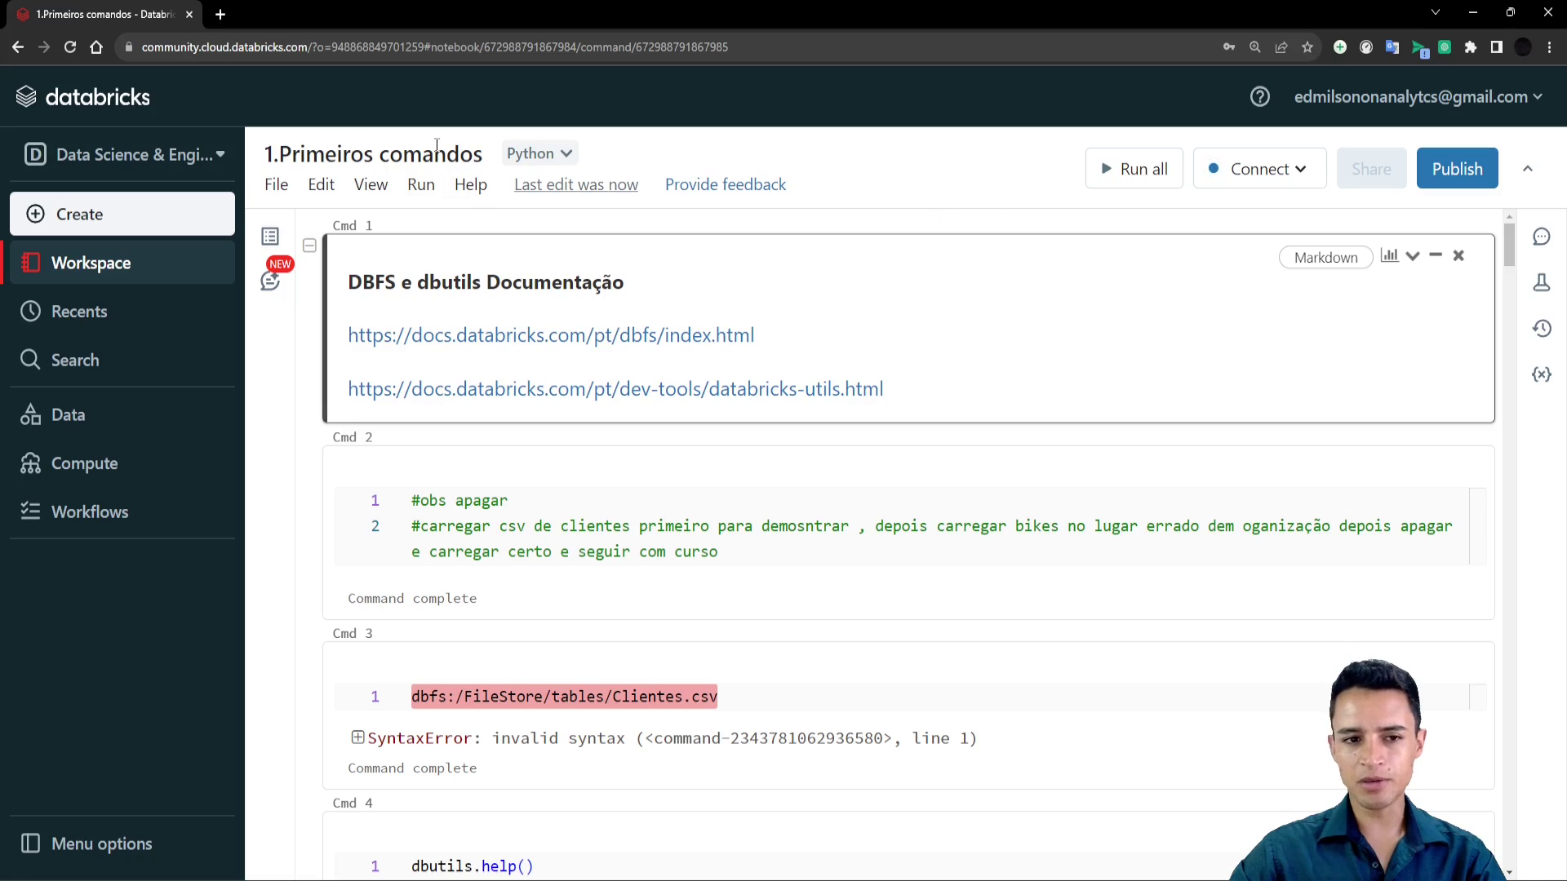
{"action": "left_click", "coordinate": [1257, 171]}
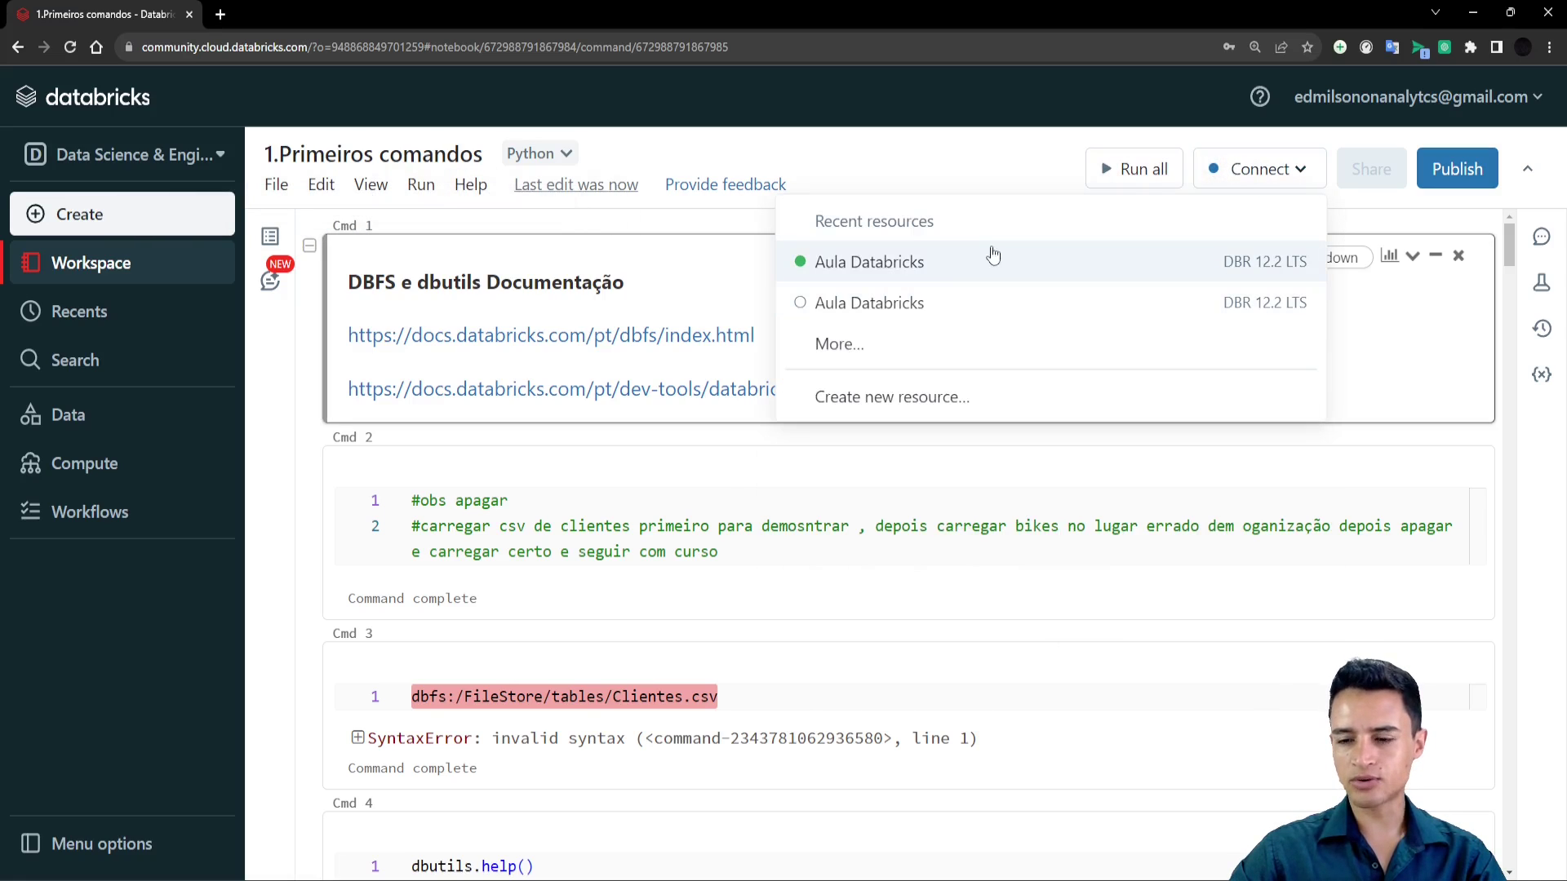
{"action": "left_click", "coordinate": [870, 303]}
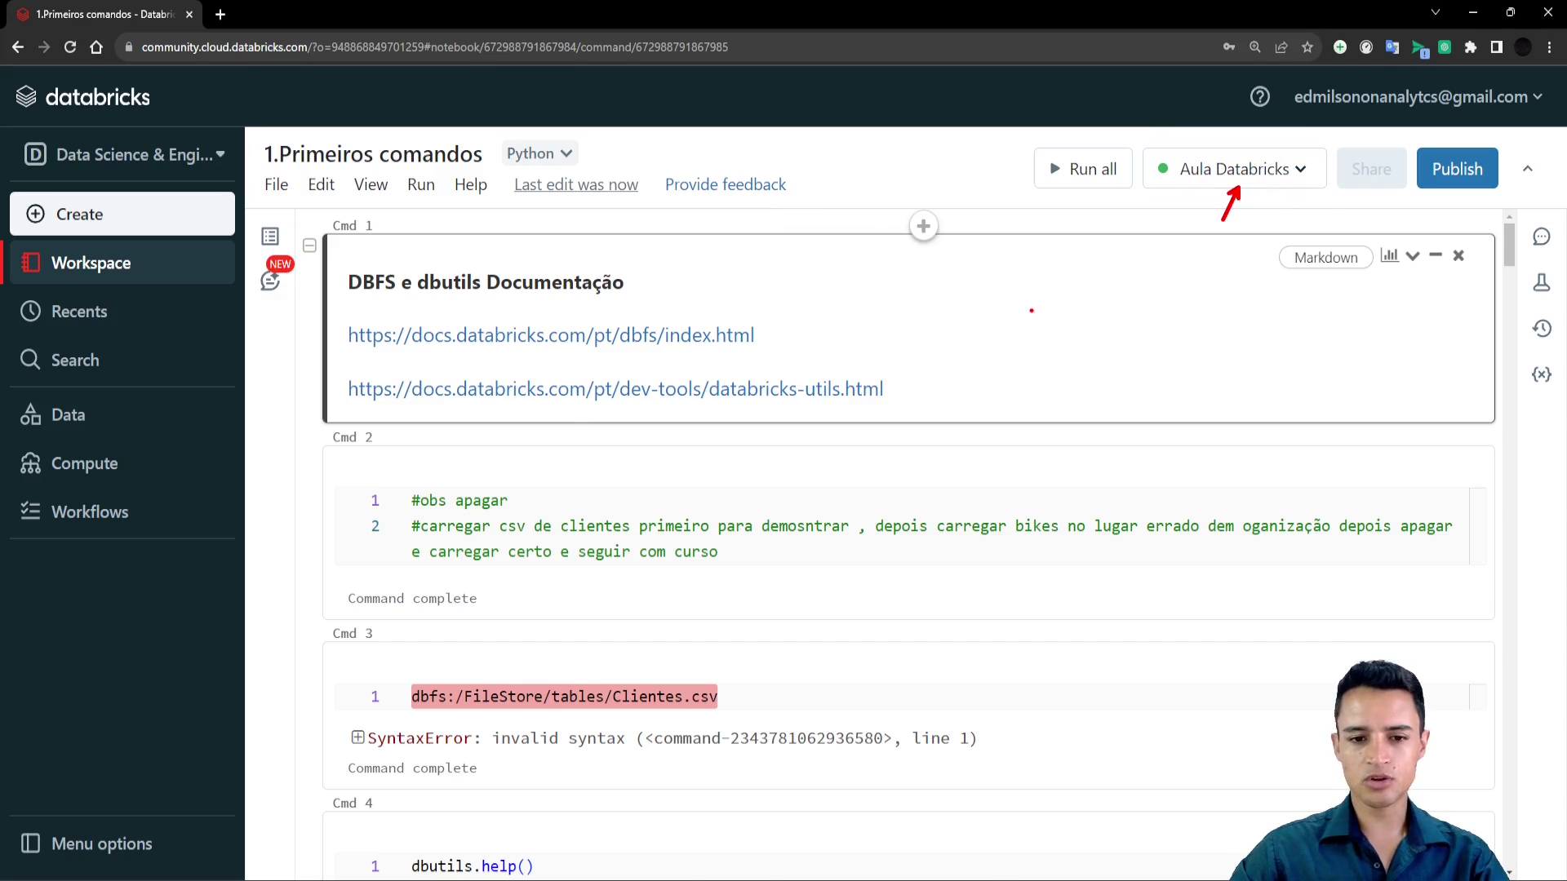
Look through the cells and outputs of the 1.Primeiros comandos notebook and return to its beginning.
{"action": "scroll", "coordinate": [1037, 347], "scroll_direction": "down", "scroll_amount": 15}
{"action": "scroll", "coordinate": [1045, 353], "scroll_direction": "down", "scroll_amount": 20}
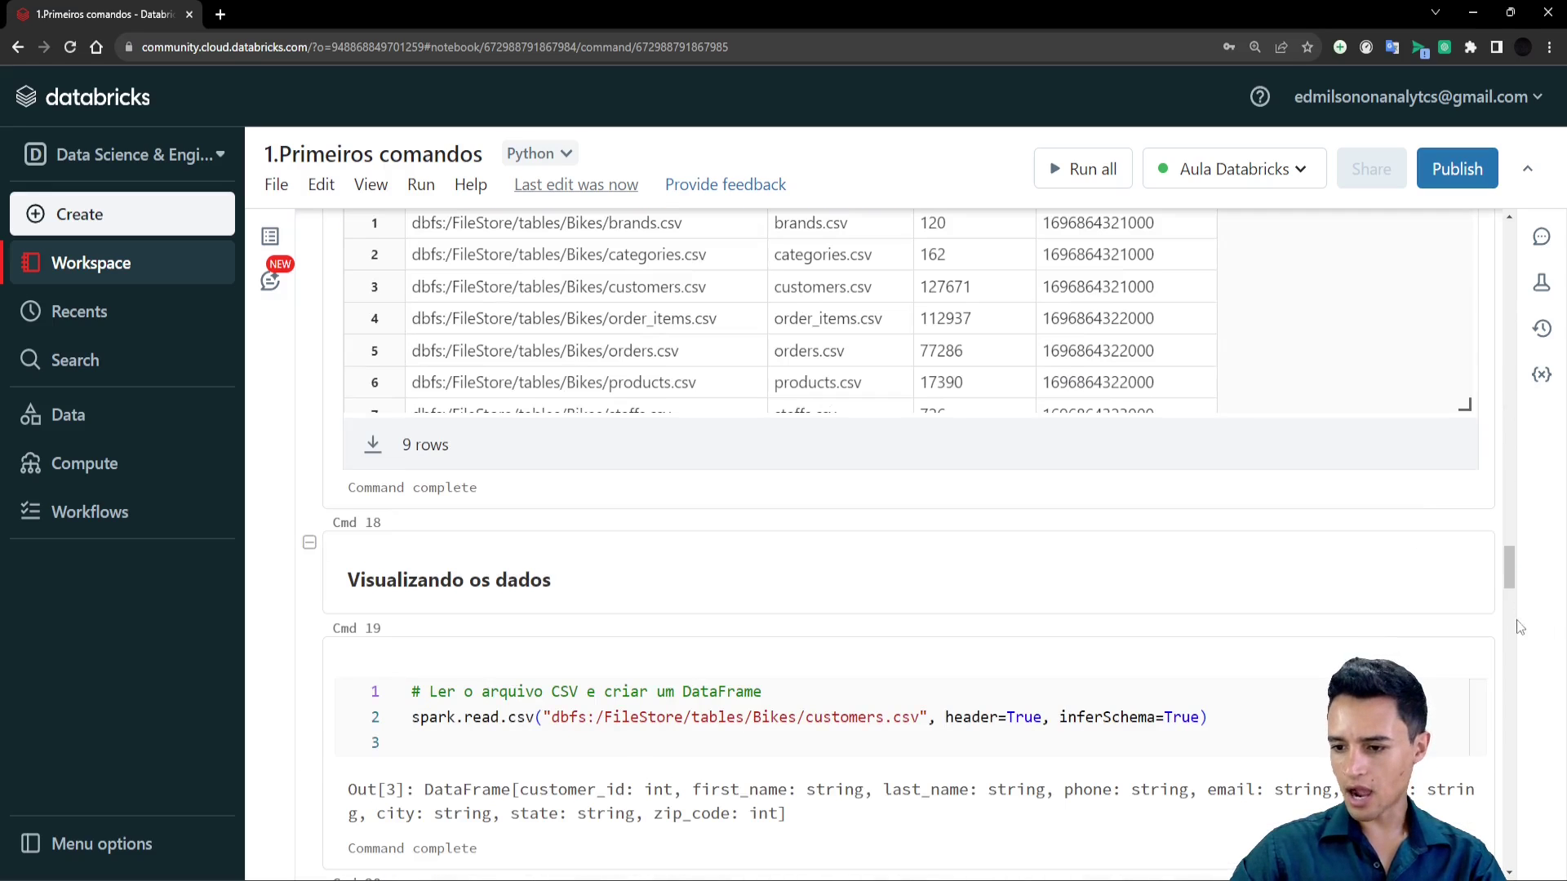
{"action": "scroll", "coordinate": [1510, 614], "scroll_direction": "down", "scroll_amount": 15}
{"action": "scroll", "coordinate": [1510, 775], "scroll_direction": "up", "scroll_amount": 20}
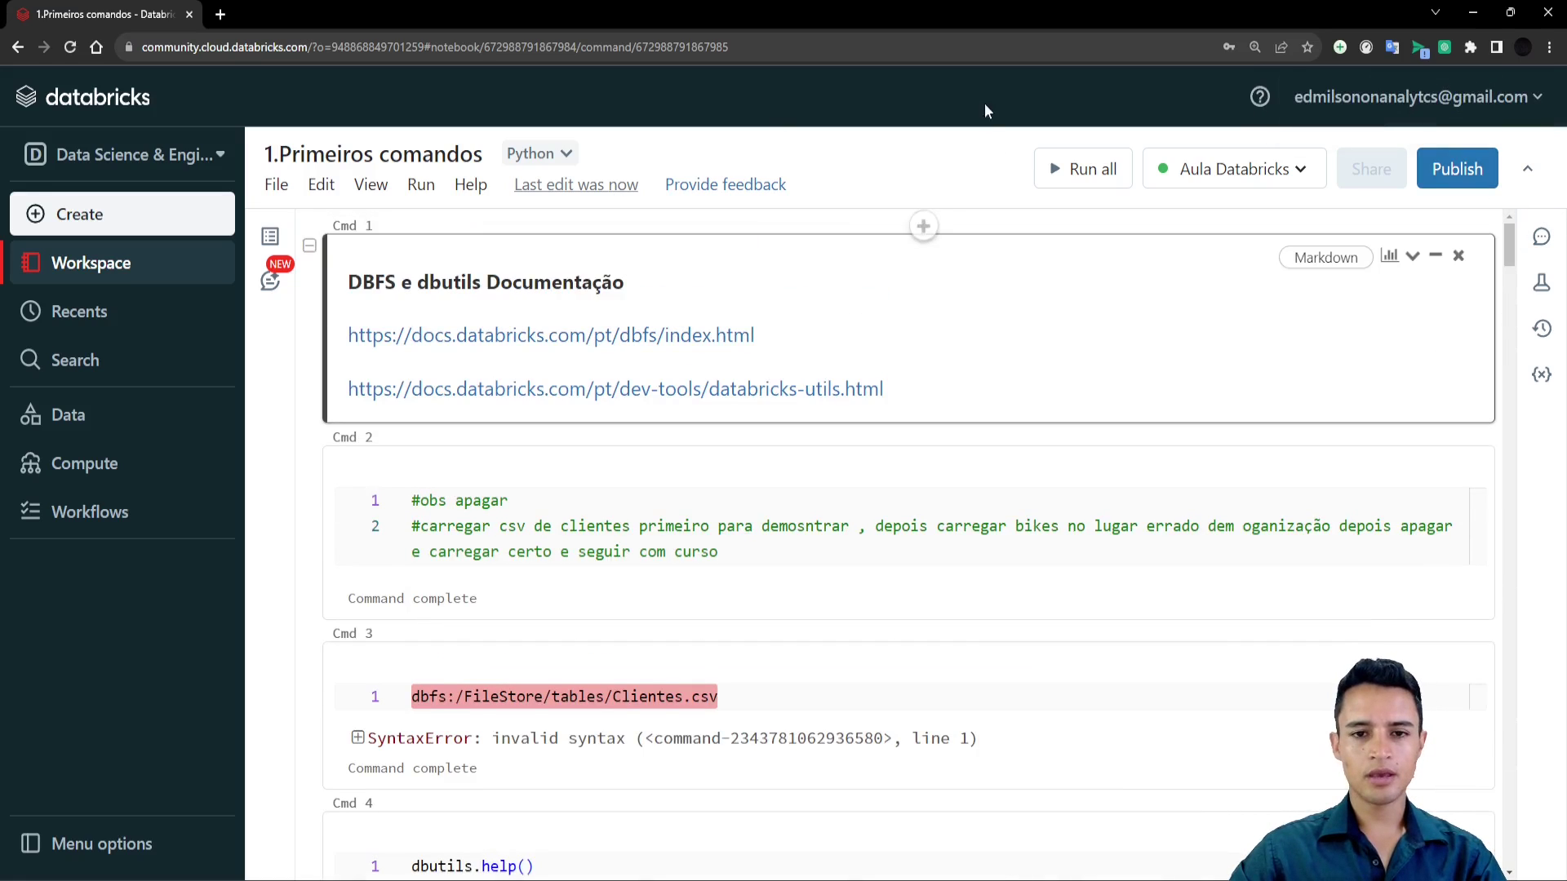
Import the notebook file 2. Criando Tabelas Via Comando SQL.ipynb from the local Downloads folder into the Aula folder.
{"action": "left_click", "coordinate": [91, 269]}
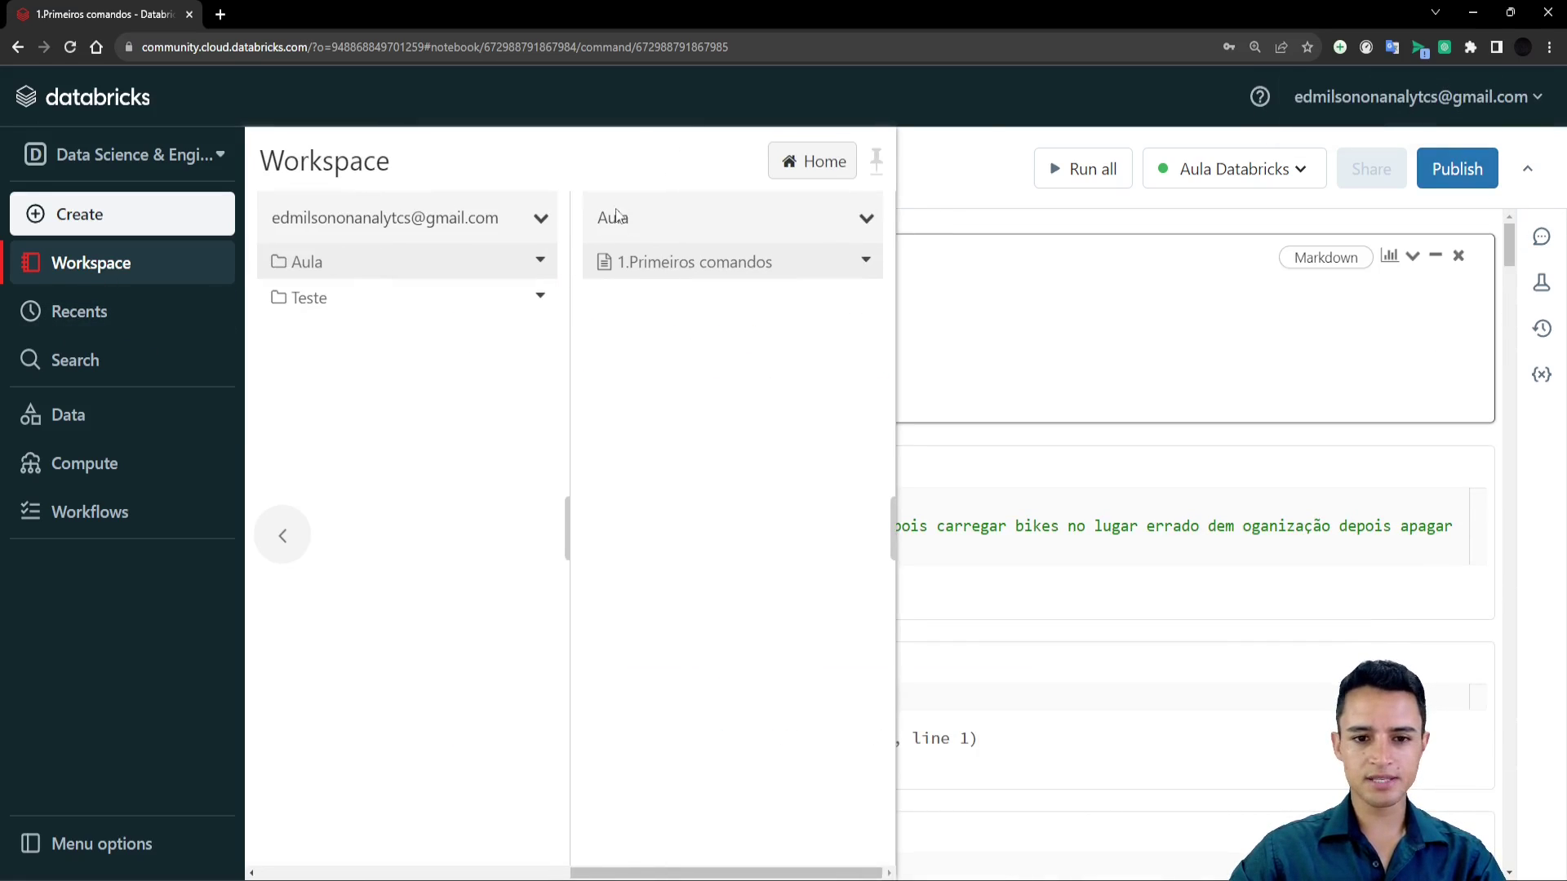
{"action": "right_click", "coordinate": [688, 333]}
{"action": "key", "text": "Escape"}
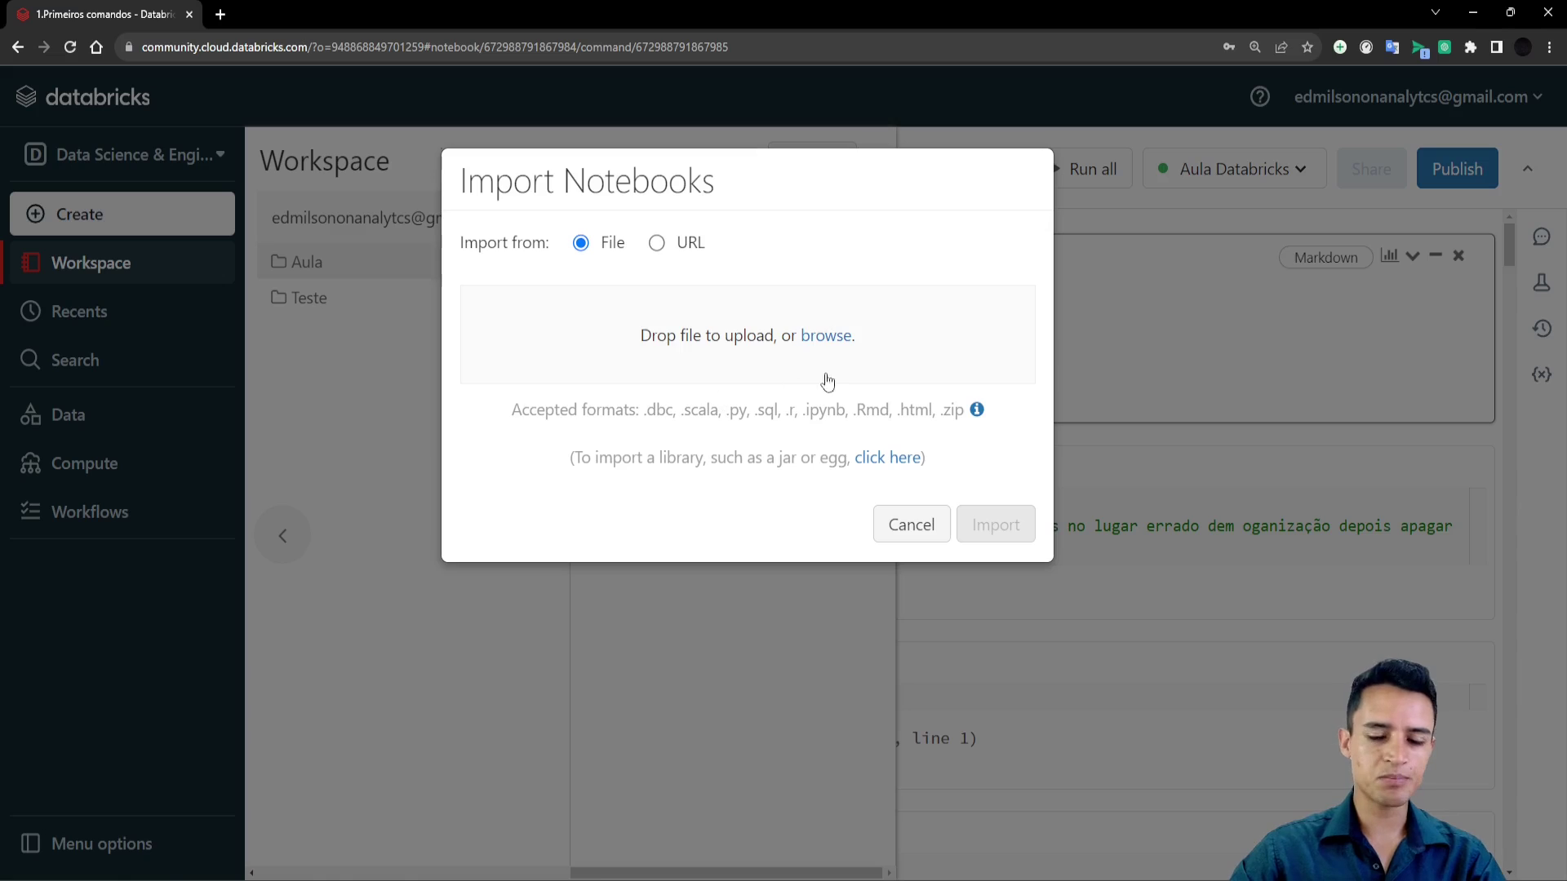
{"action": "left_click", "coordinate": [823, 338]}
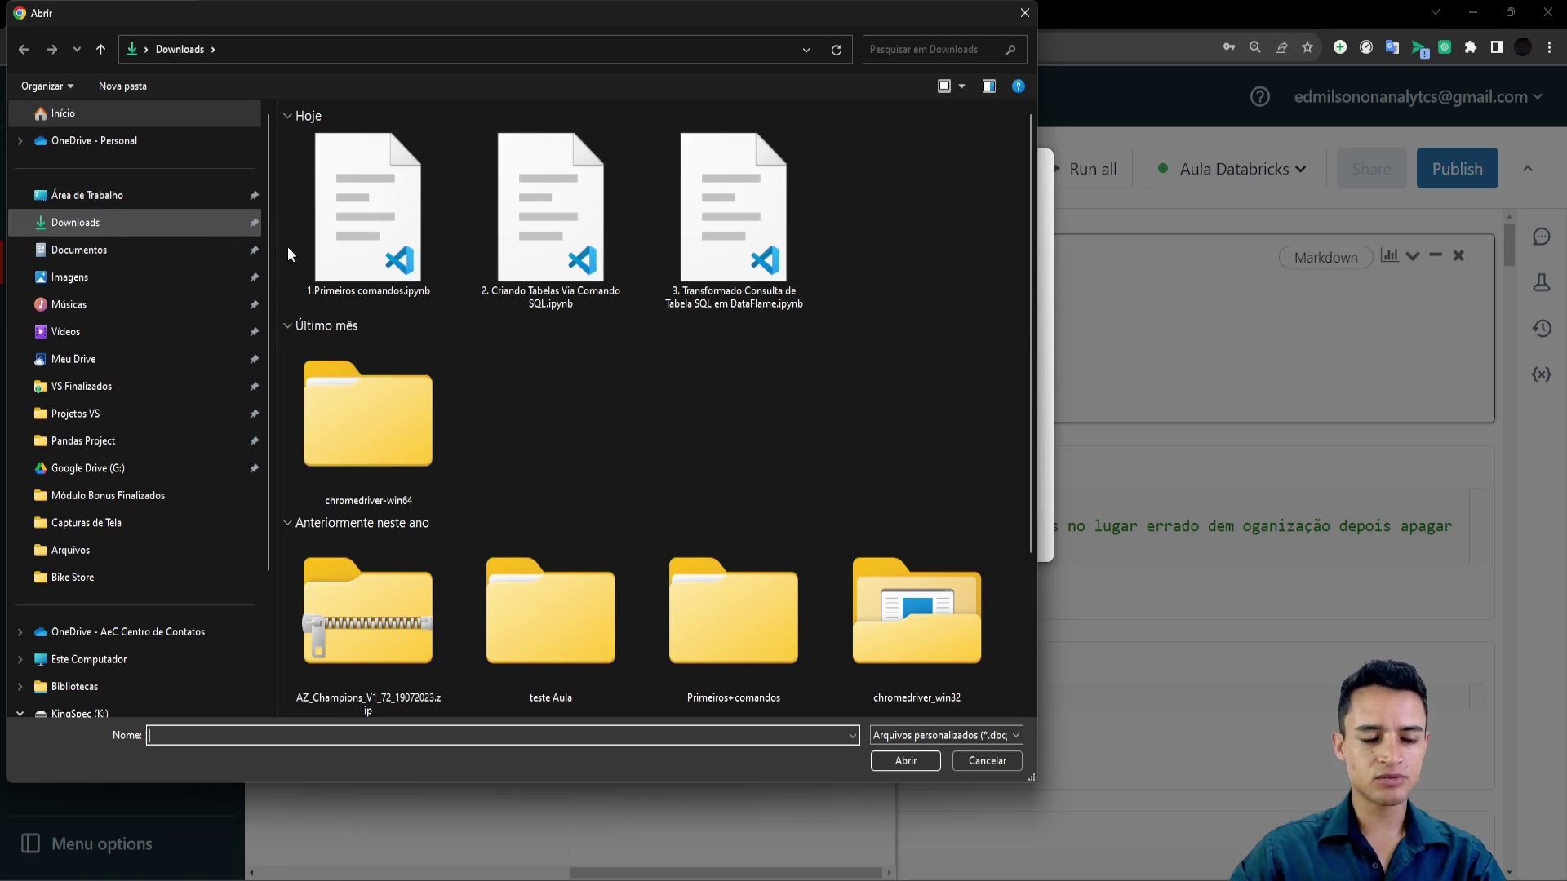
{"action": "mouse_move", "coordinate": [767, 873]}
{"action": "left_click", "coordinate": [664, 808]}
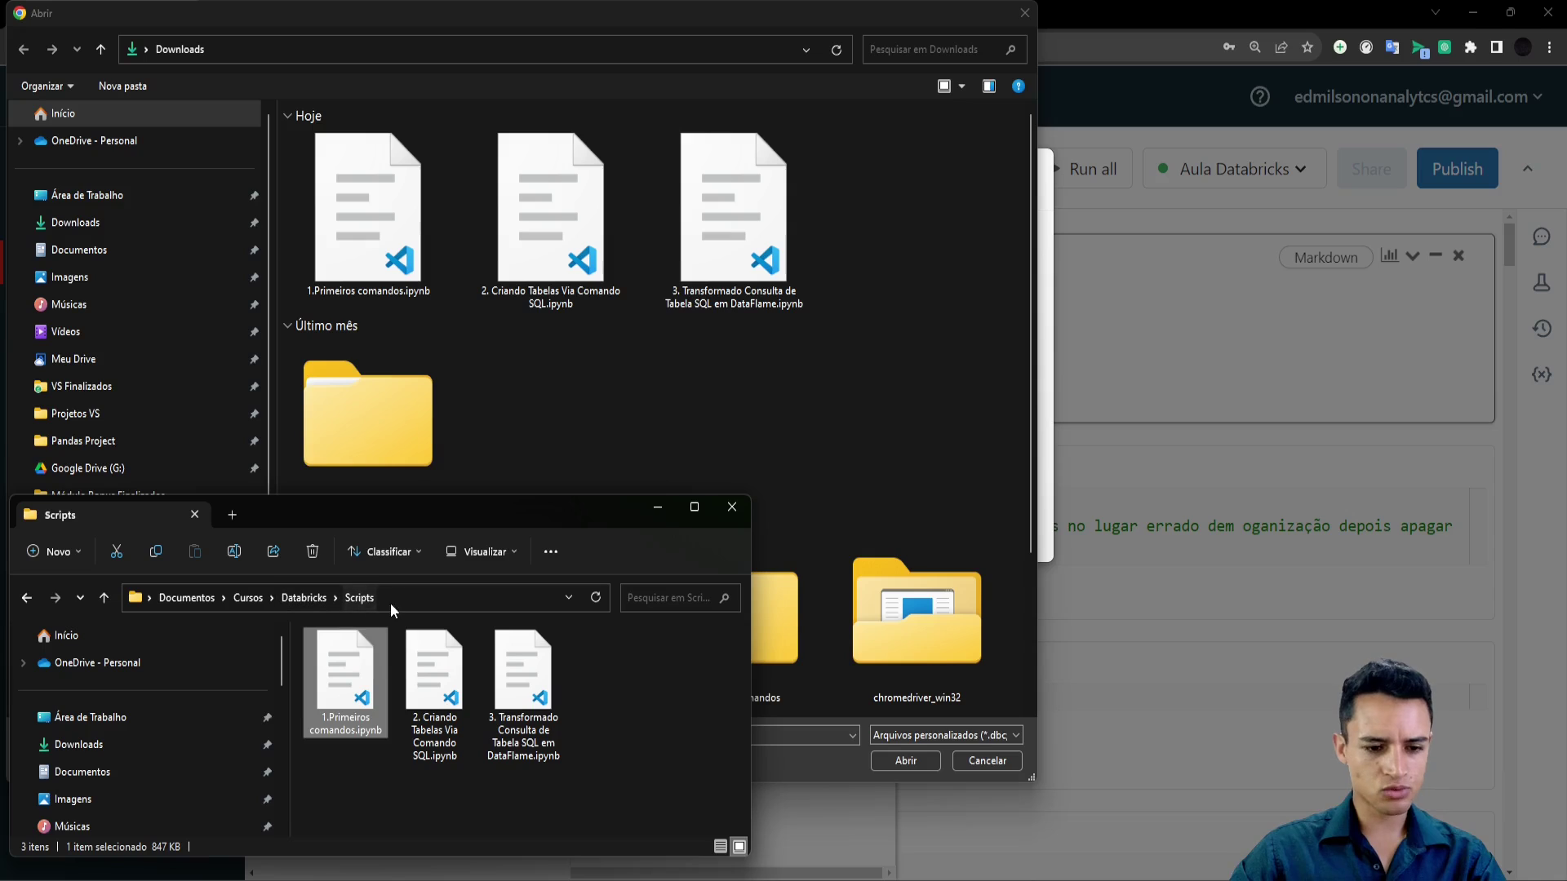
{"action": "left_click", "coordinate": [920, 210]}
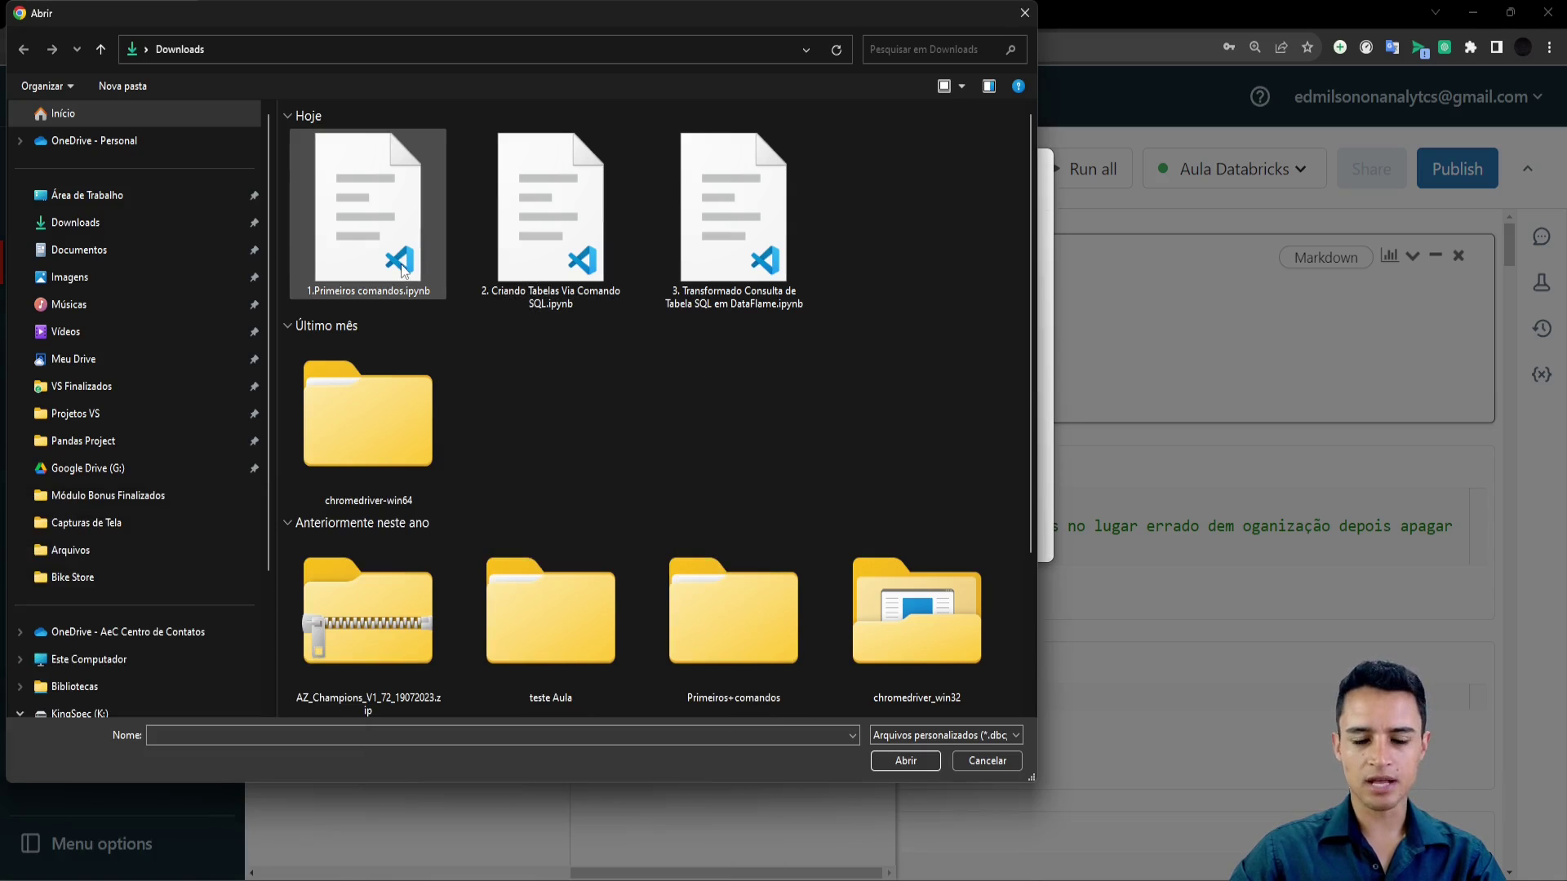
{"action": "left_click", "coordinate": [537, 245]}
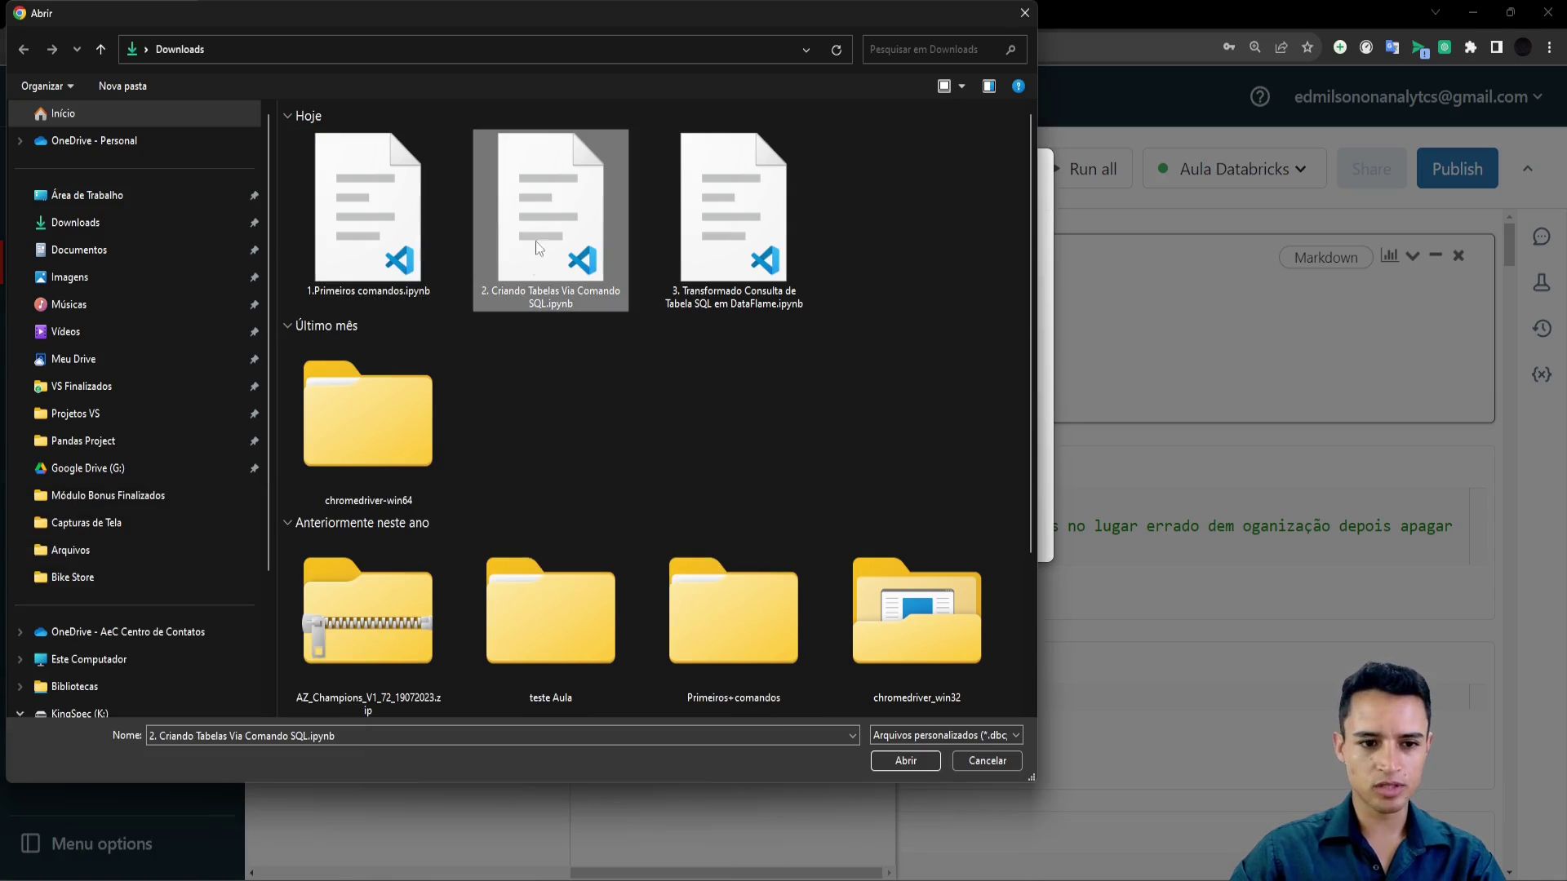
{"action": "left_click", "coordinate": [904, 760]}
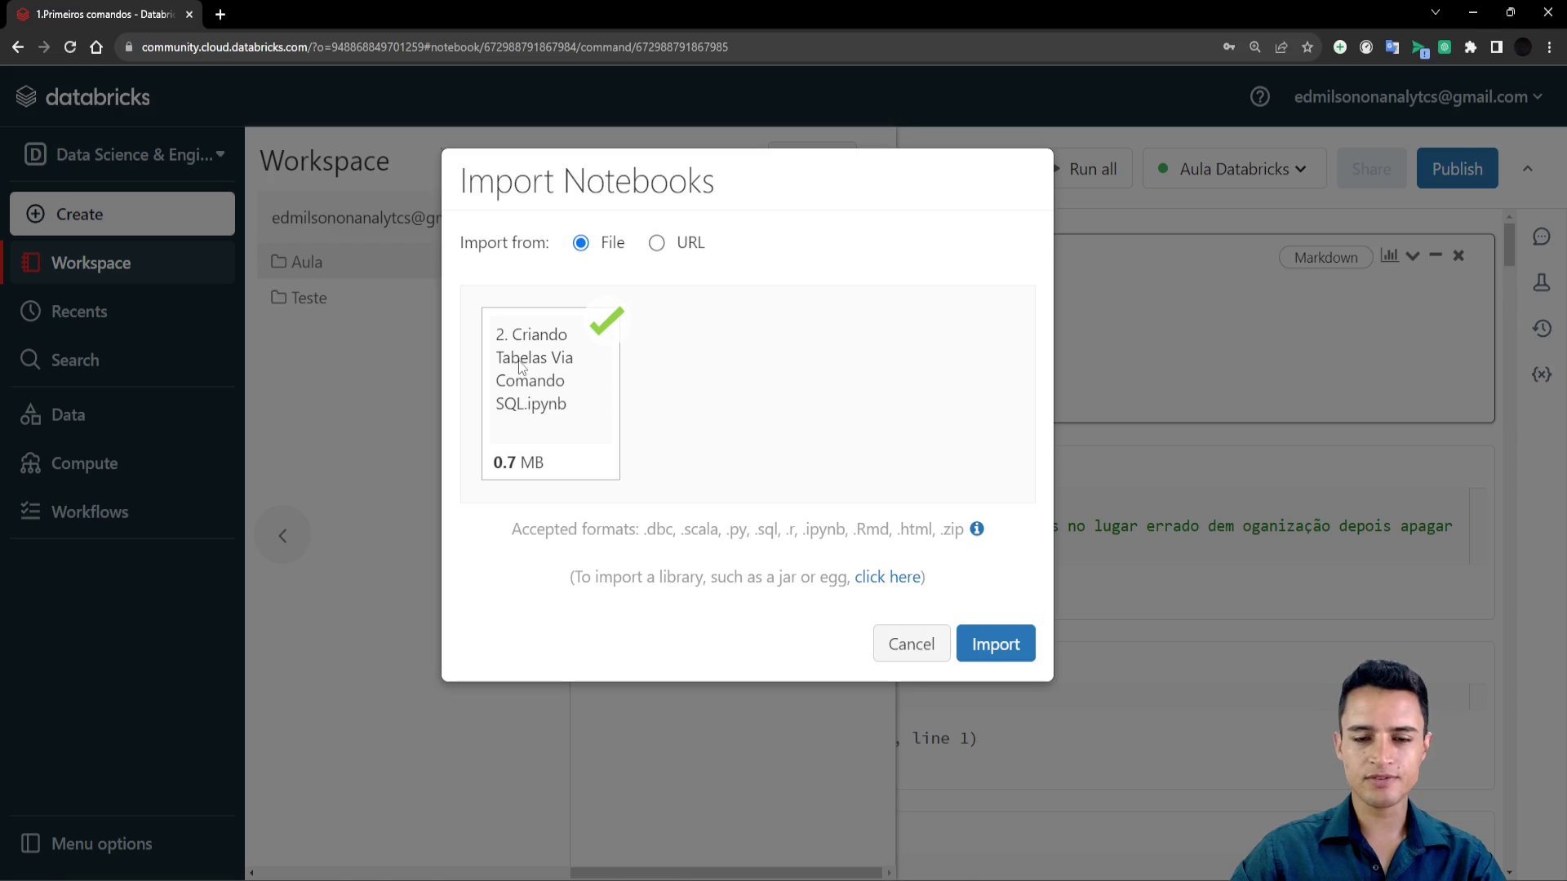
{"action": "left_click", "coordinate": [986, 651]}
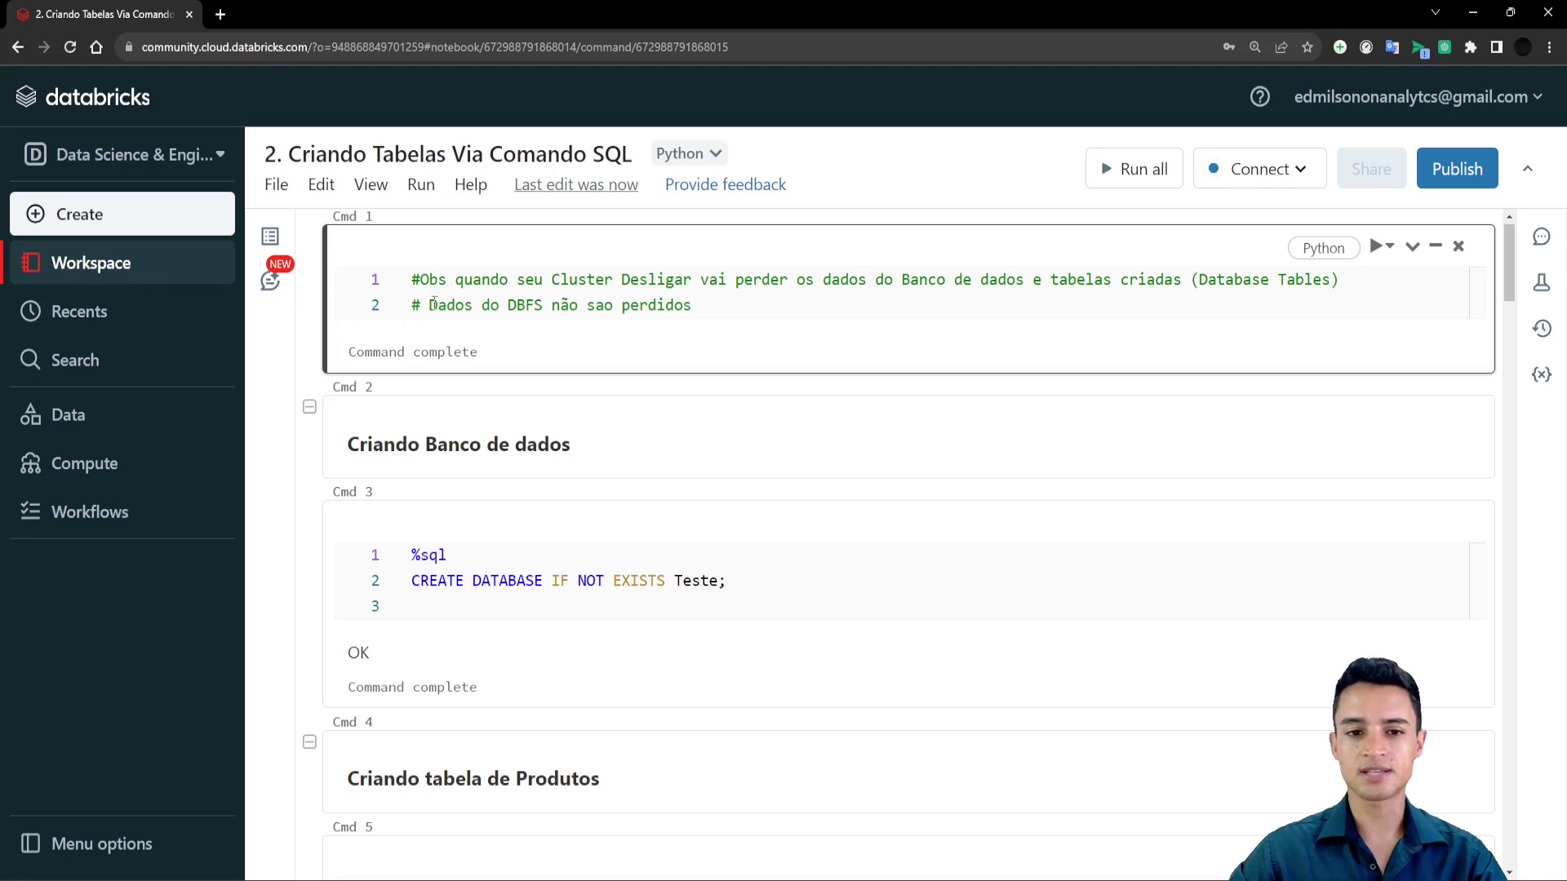
Look through the 2. Criando Tabelas Via Comando SQL notebook, examining its queries, outputs and the commented options of the Produtos table creation cell.
{"action": "scroll", "coordinate": [751, 388], "scroll_direction": "down", "scroll_amount": 13}
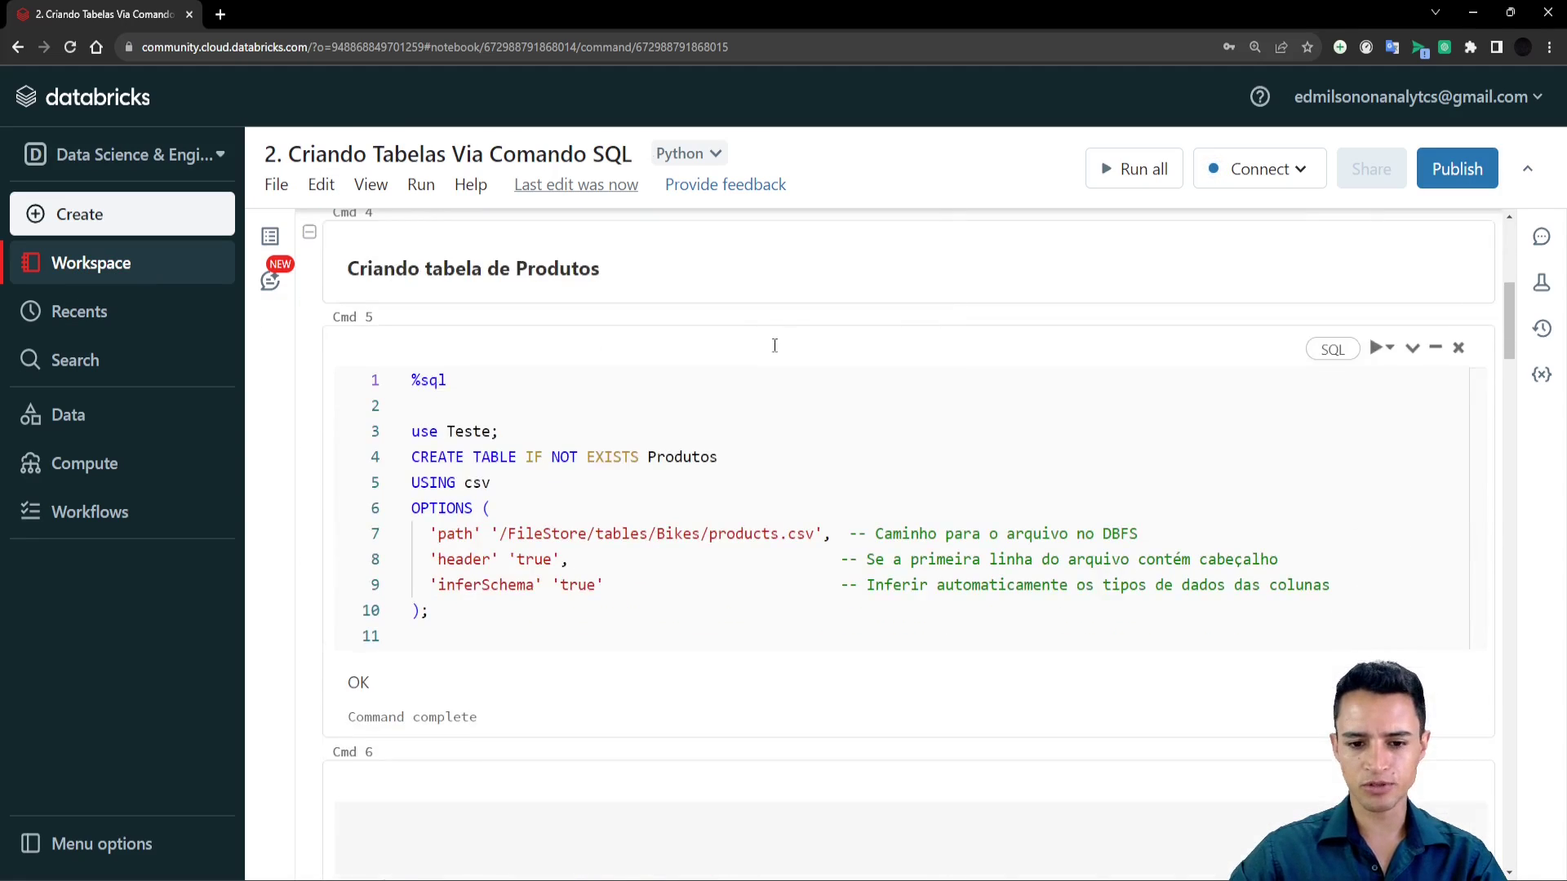
{"action": "scroll", "coordinate": [706, 366], "scroll_direction": "down", "scroll_amount": 5}
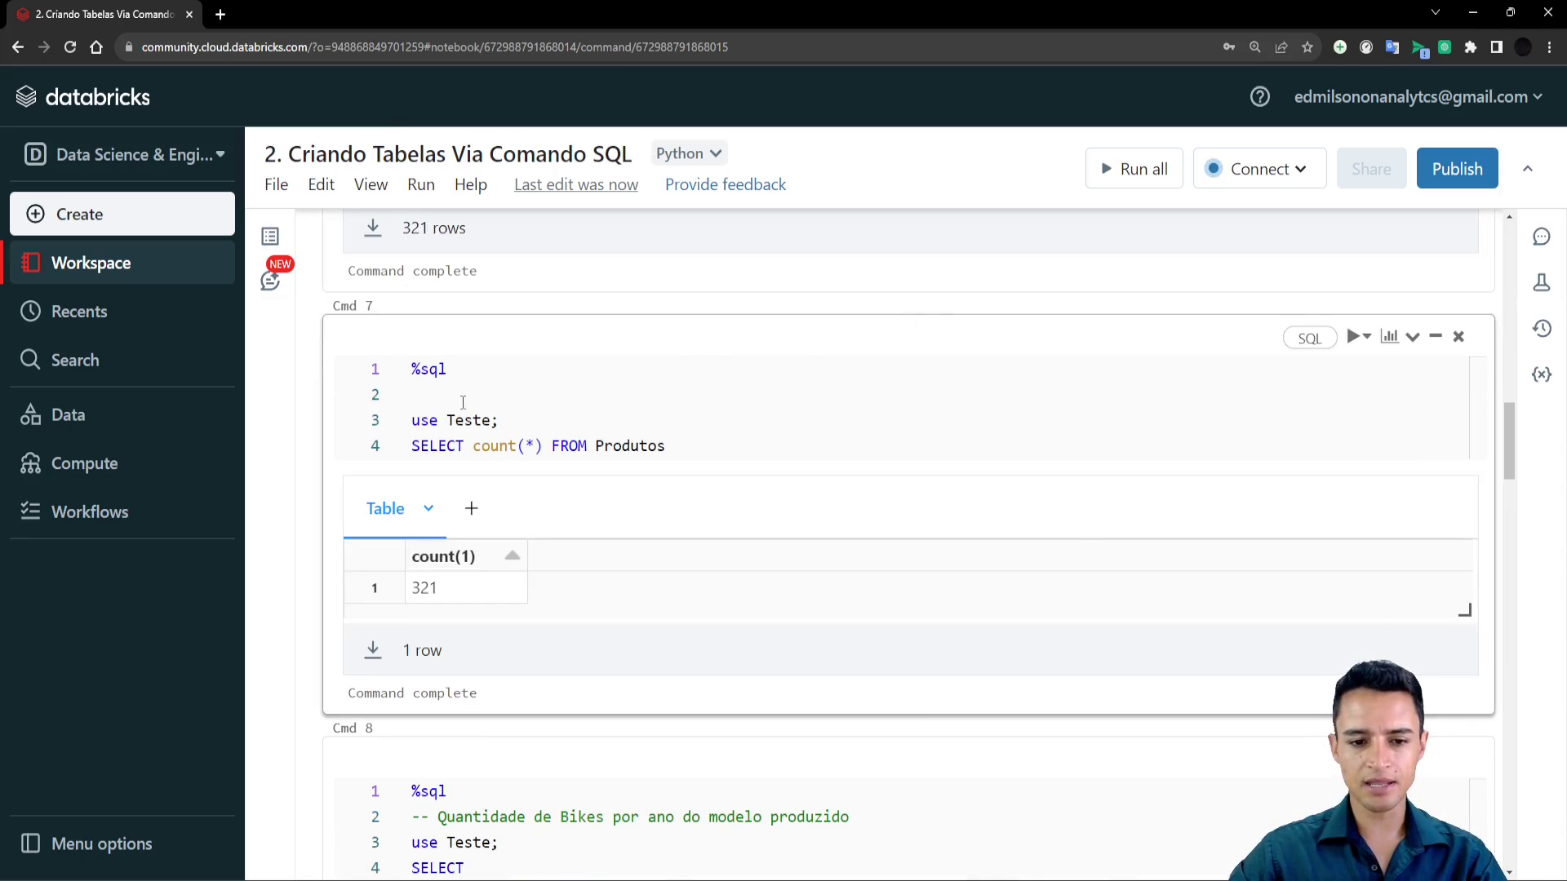
{"action": "scroll", "coordinate": [789, 461], "scroll_direction": "down", "scroll_amount": 9}
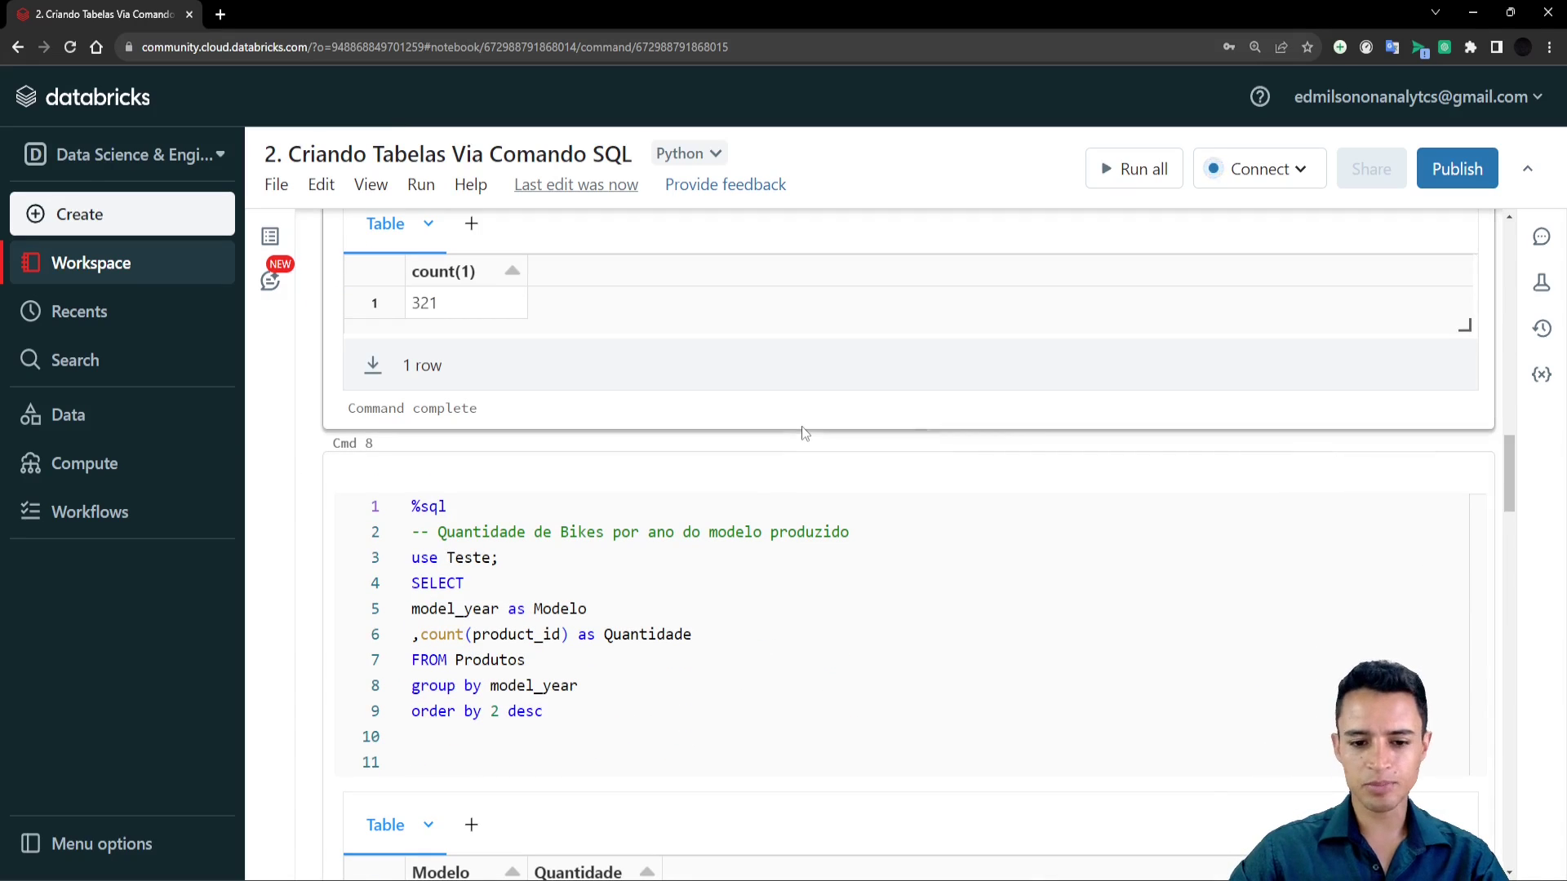
{"action": "scroll", "coordinate": [796, 356], "scroll_direction": "down", "scroll_amount": 7}
{"action": "scroll", "coordinate": [800, 355], "scroll_direction": "up", "scroll_amount": 20}
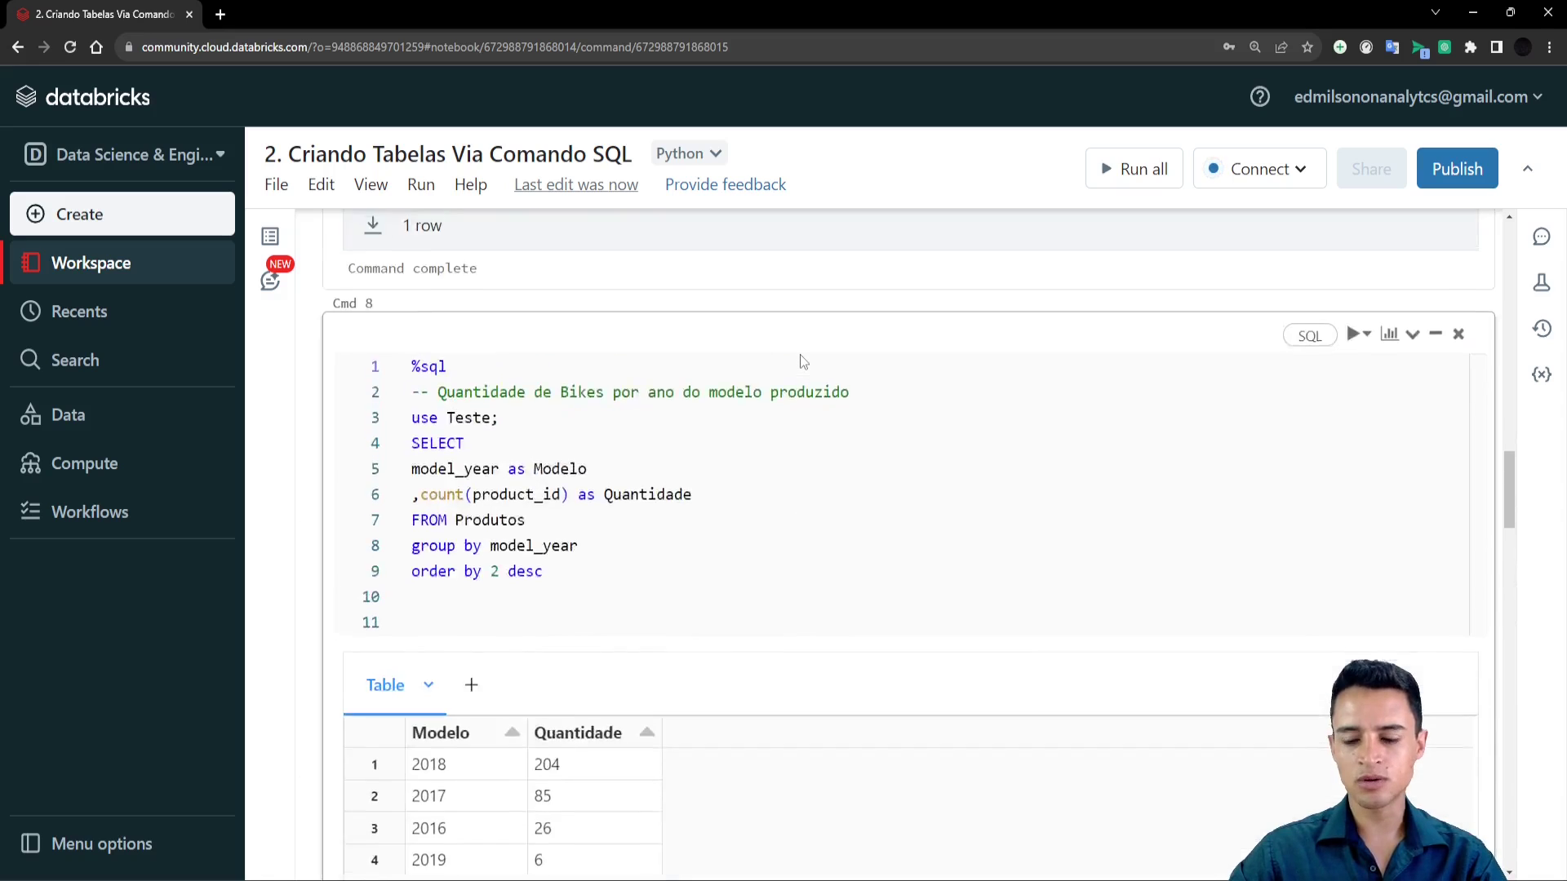
{"action": "scroll", "coordinate": [799, 354], "scroll_direction": "up", "scroll_amount": 4}
{"action": "scroll", "coordinate": [1099, 416], "scroll_direction": "down", "scroll_amount": 14}
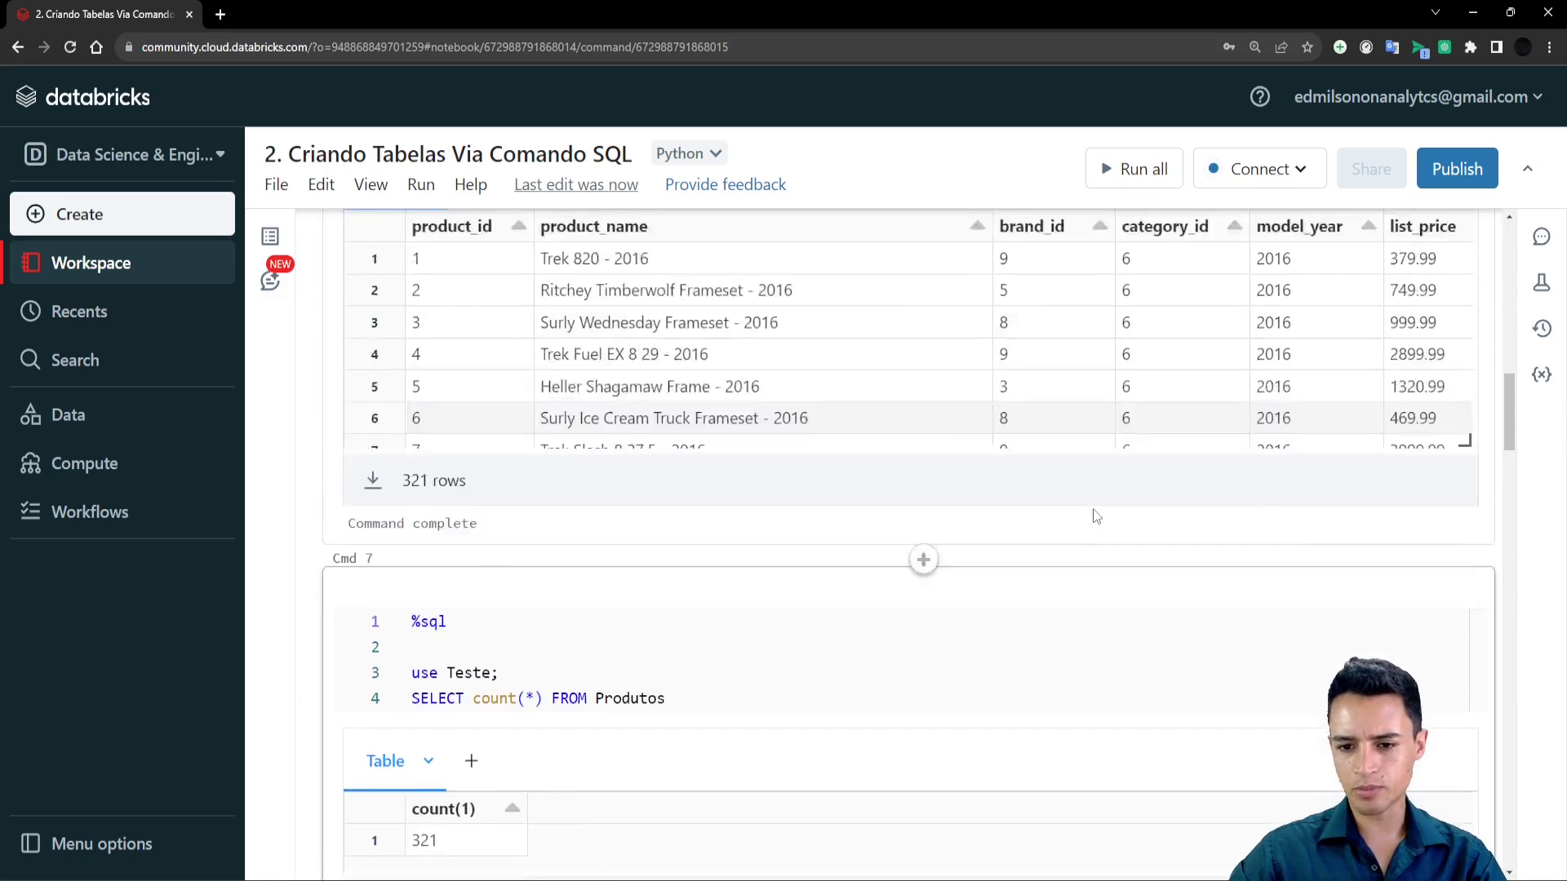
{"action": "scroll", "coordinate": [1094, 514], "scroll_direction": "up", "scroll_amount": 13}
{"action": "scroll", "coordinate": [1119, 488], "scroll_direction": "up", "scroll_amount": 2}
{"action": "scroll", "coordinate": [1119, 483], "scroll_direction": "down", "scroll_amount": 10}
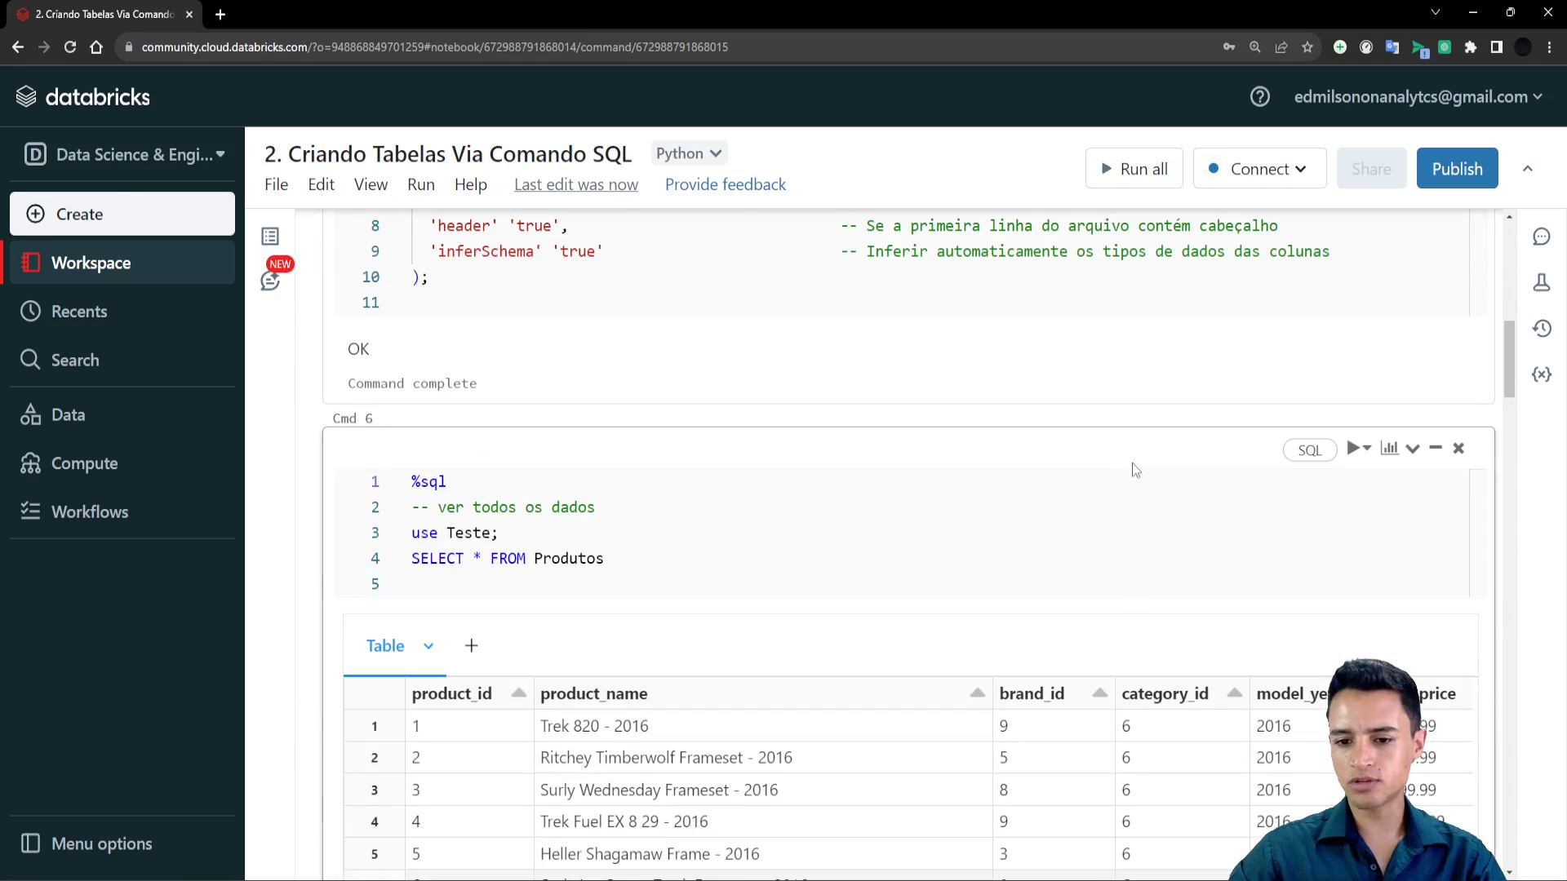
{"action": "scroll", "coordinate": [1130, 465], "scroll_direction": "up", "scroll_amount": 4}
{"action": "mouse_move", "coordinate": [815, 453]}
{"action": "left_mouse_down"}
{"action": "mouse_move", "coordinate": [861, 558]}
{"action": "mouse_move", "coordinate": [1395, 583]}
{"action": "left_mouse_up"}
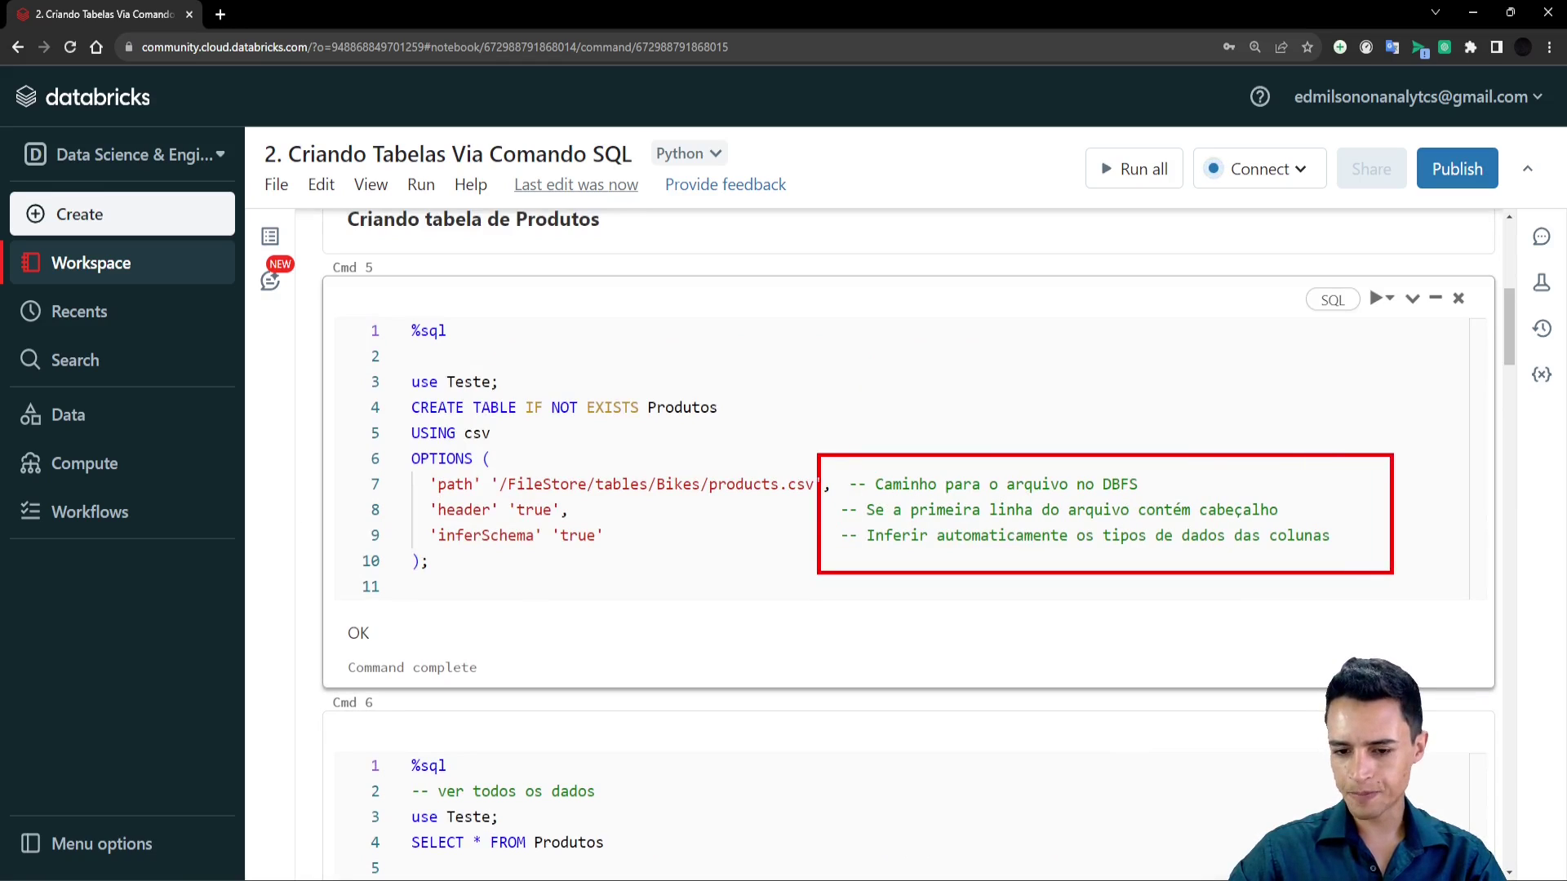
{"action": "key", "text": "Escape"}
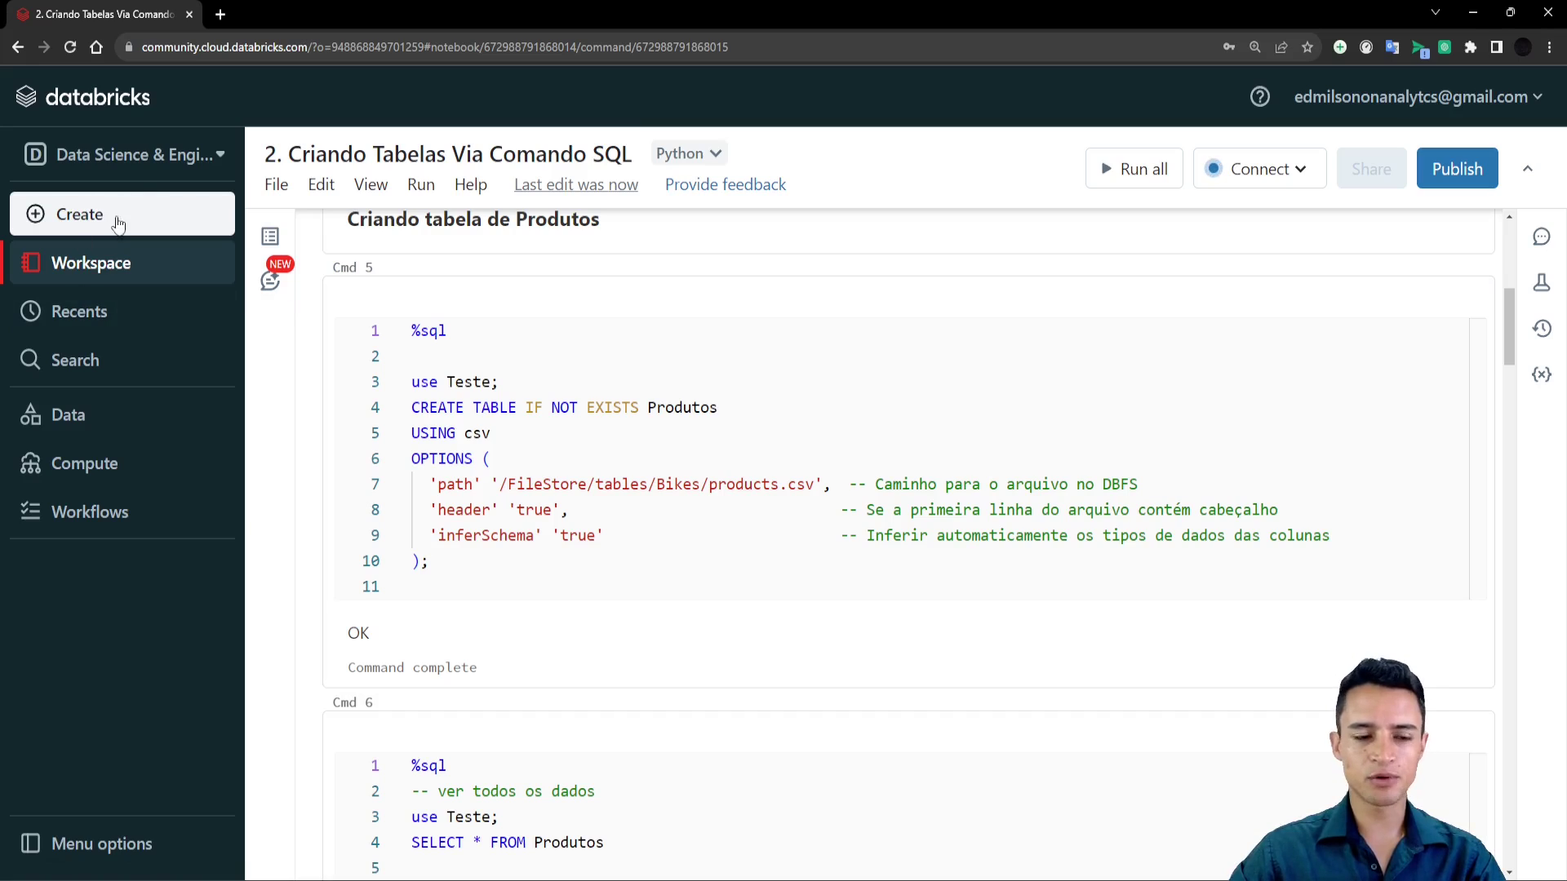
Delete the empty Teste folder from the personal user folder.
{"action": "left_click", "coordinate": [79, 272]}
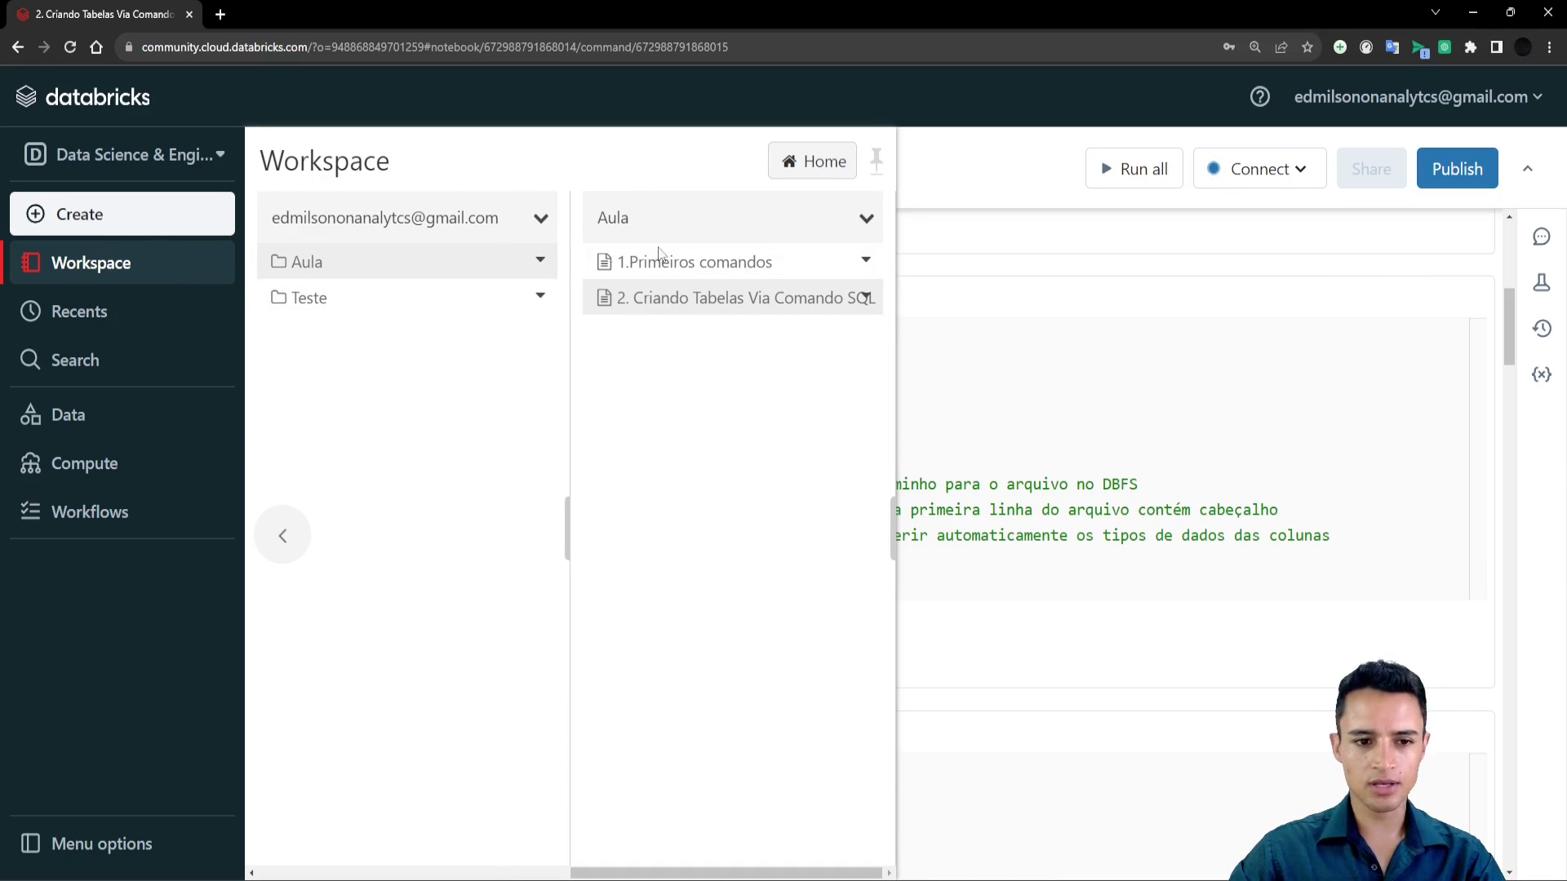
{"action": "left_click", "coordinate": [323, 302]}
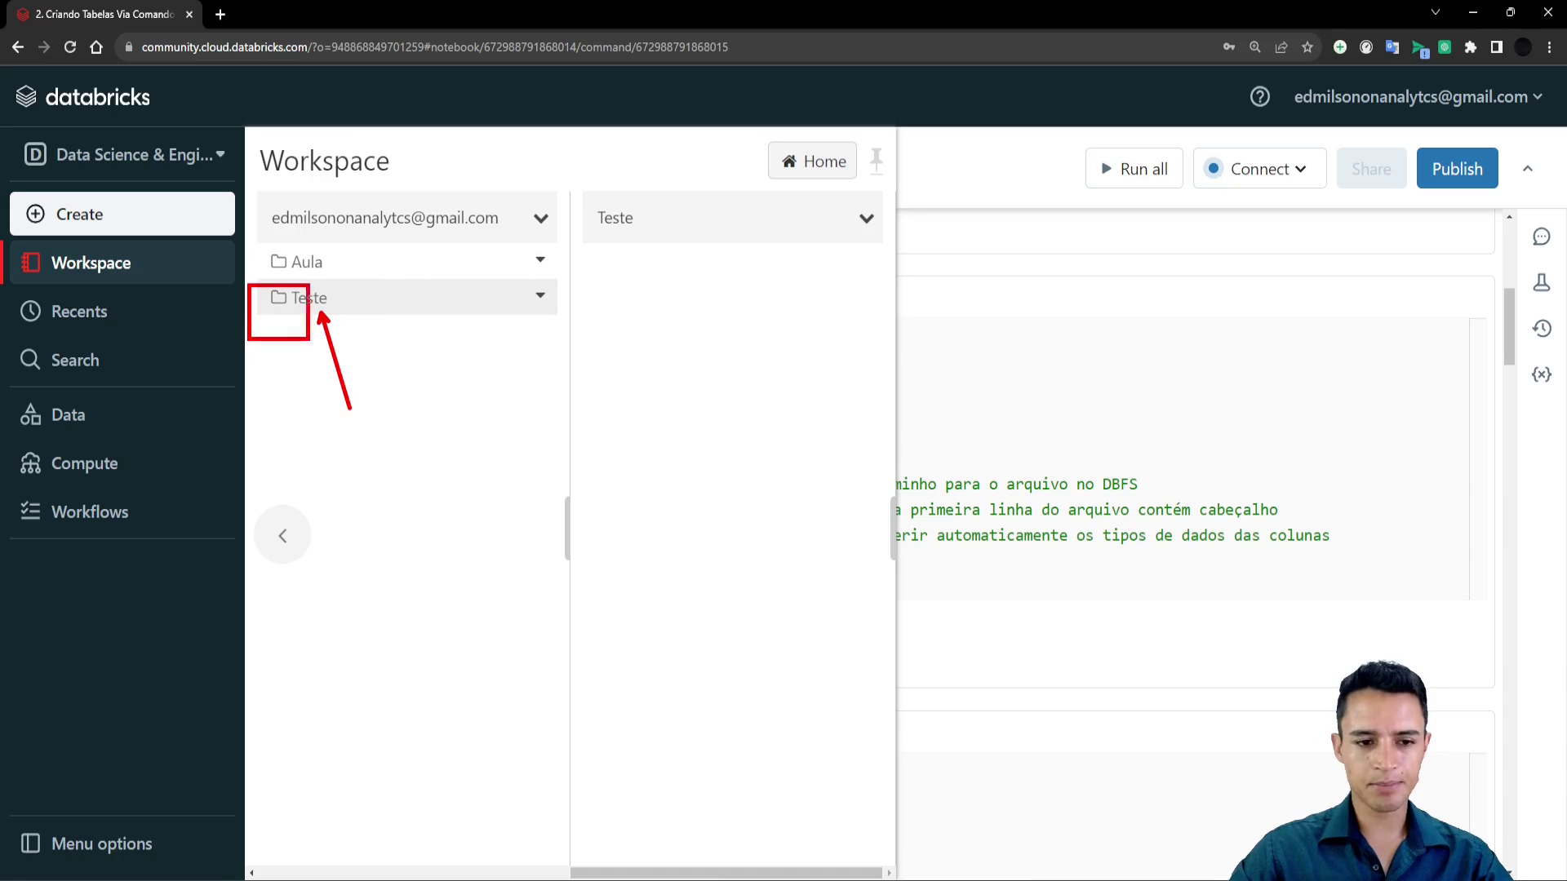
{"action": "right_click", "coordinate": [674, 292]}
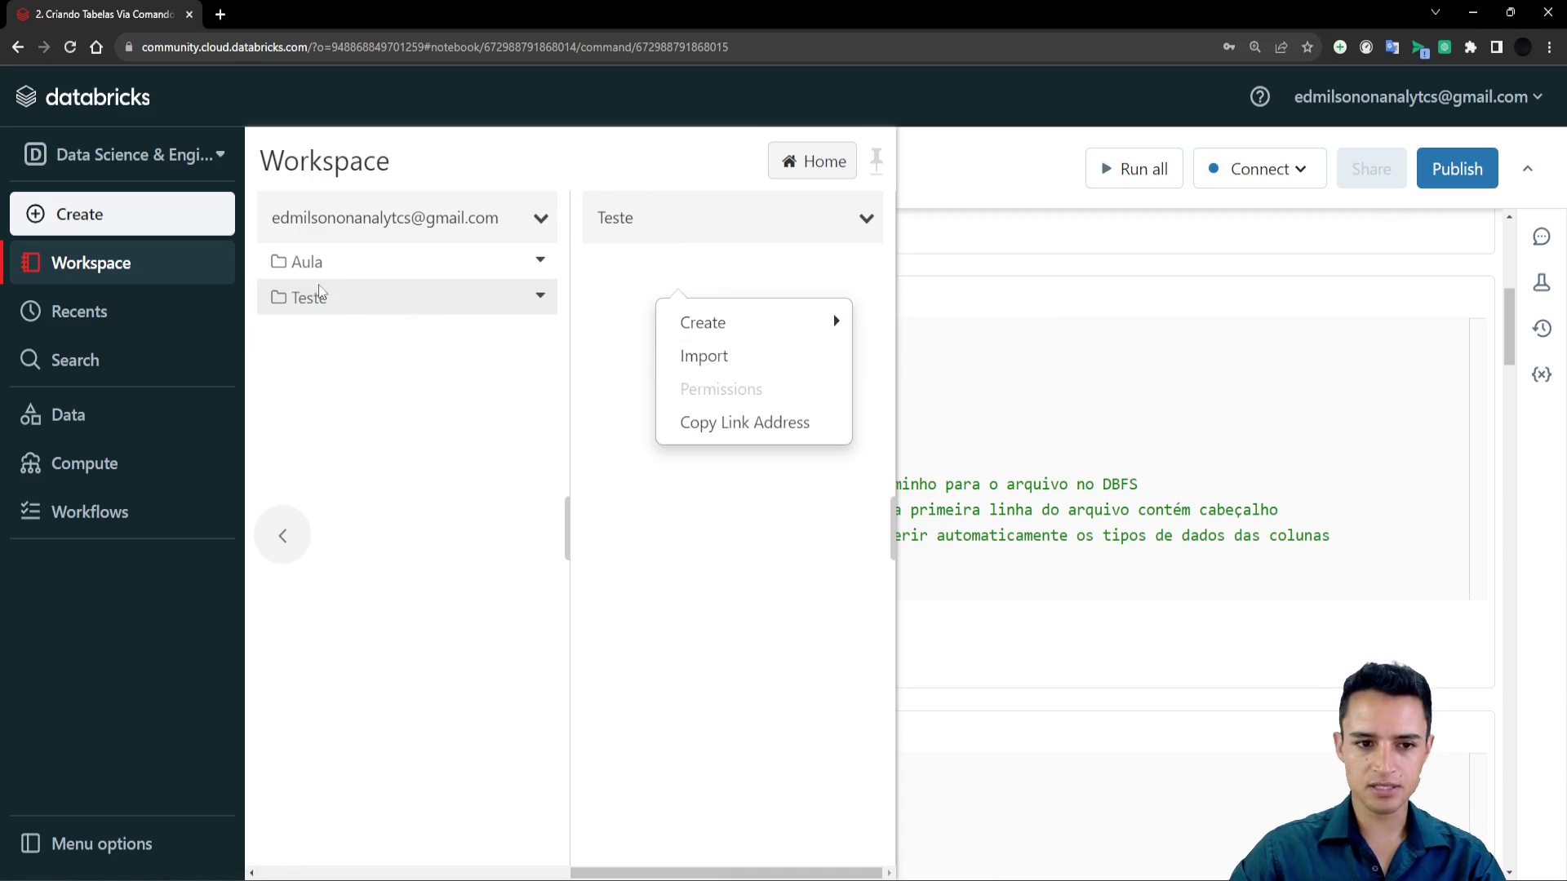
{"action": "left_click", "coordinate": [540, 296]}
{"action": "left_click", "coordinate": [585, 472]}
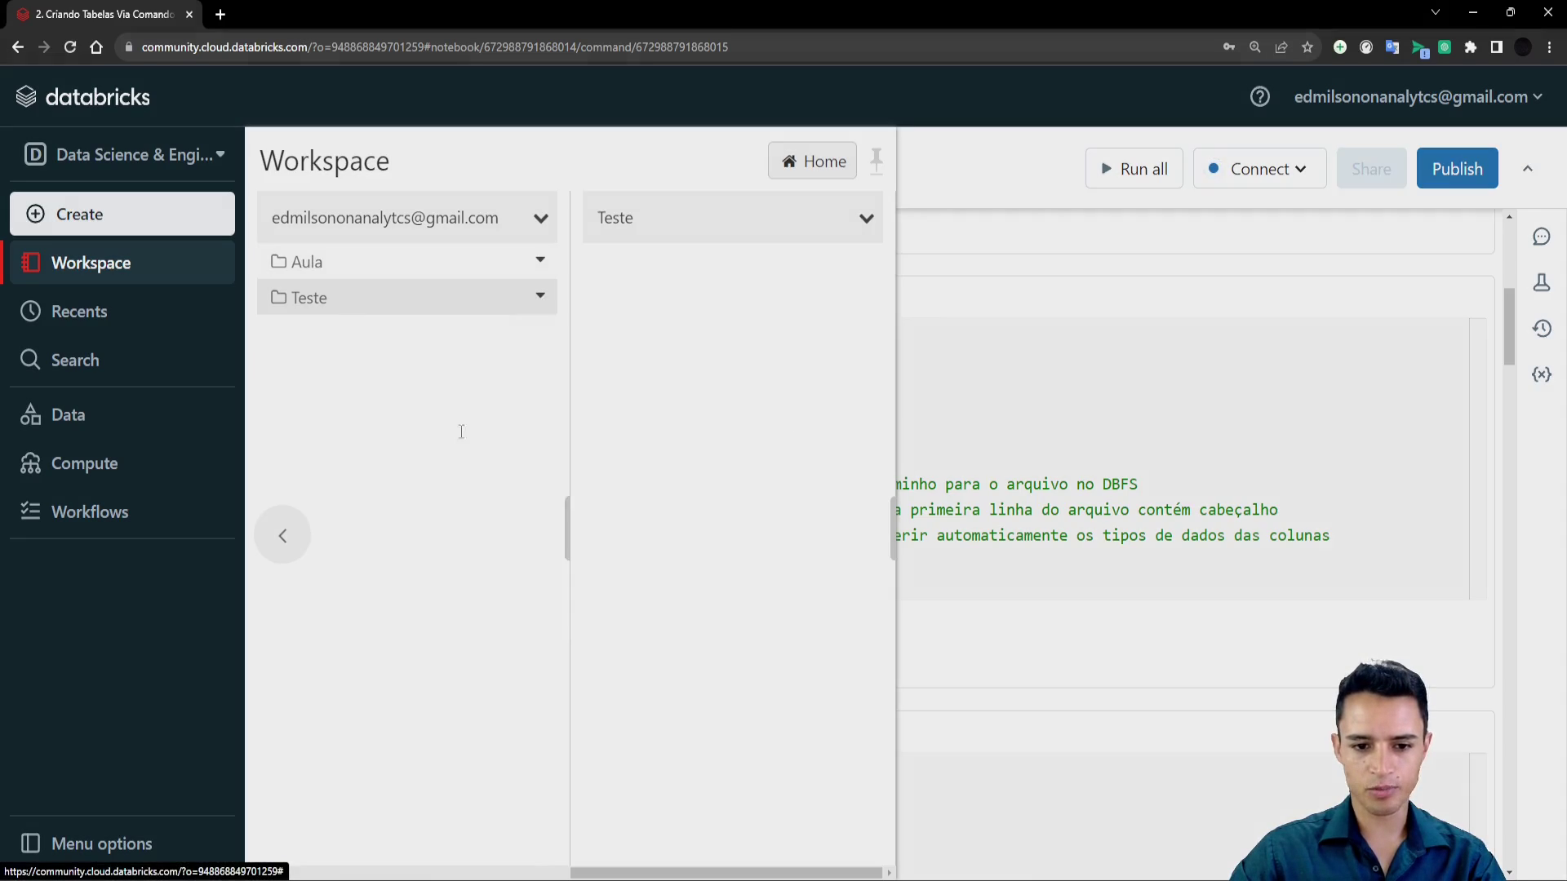
{"action": "key", "text": "Return"}
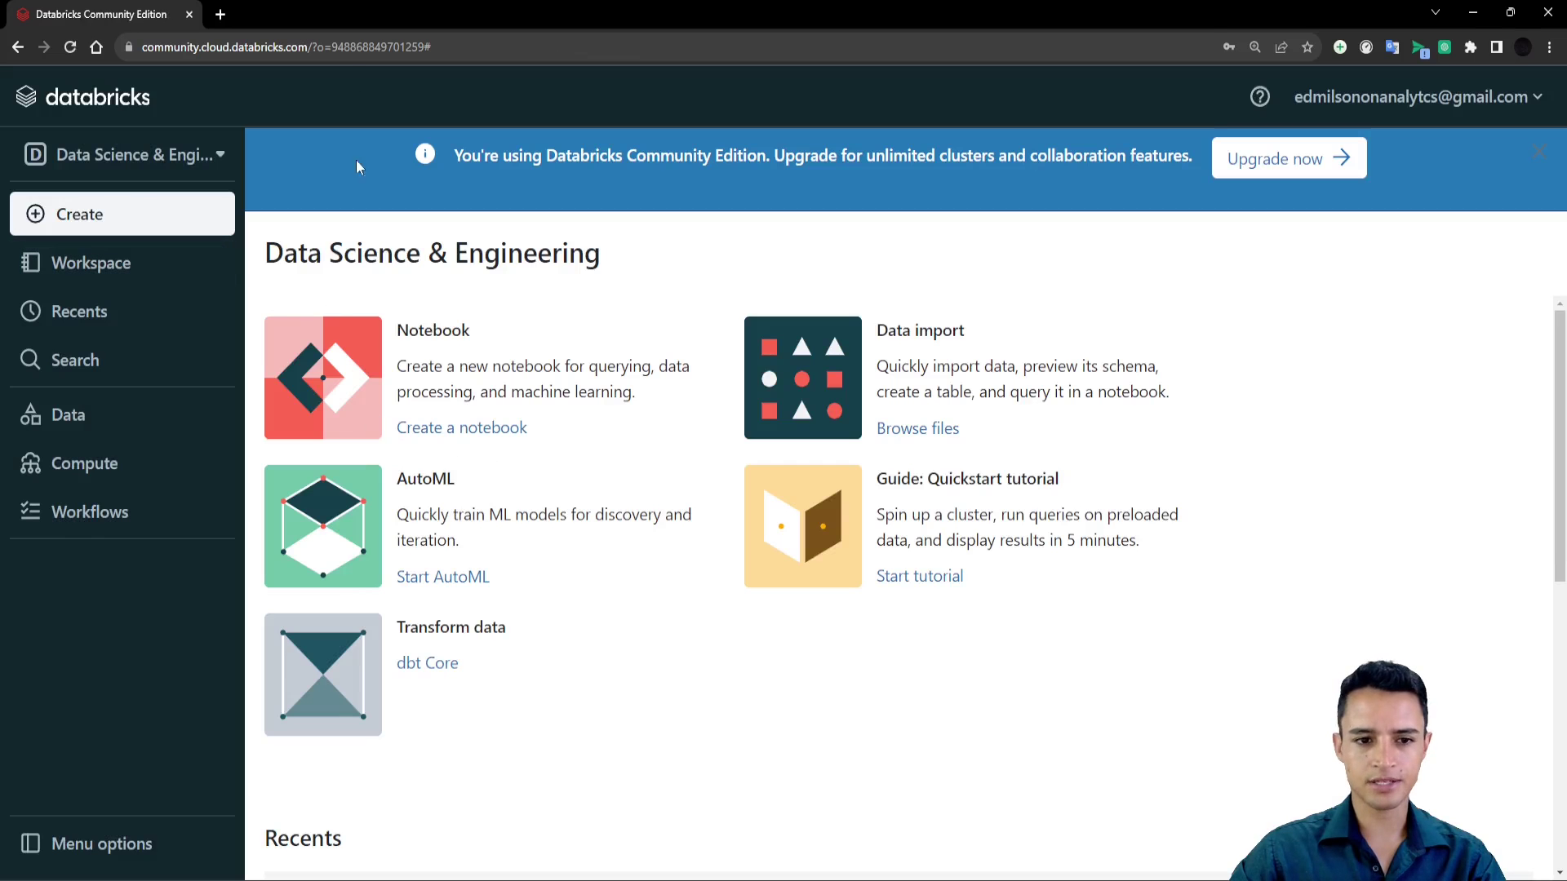
Go back to the workspace root and browse through Users and the personal user folder into the Aula folder.
{"action": "left_click", "coordinate": [92, 265]}
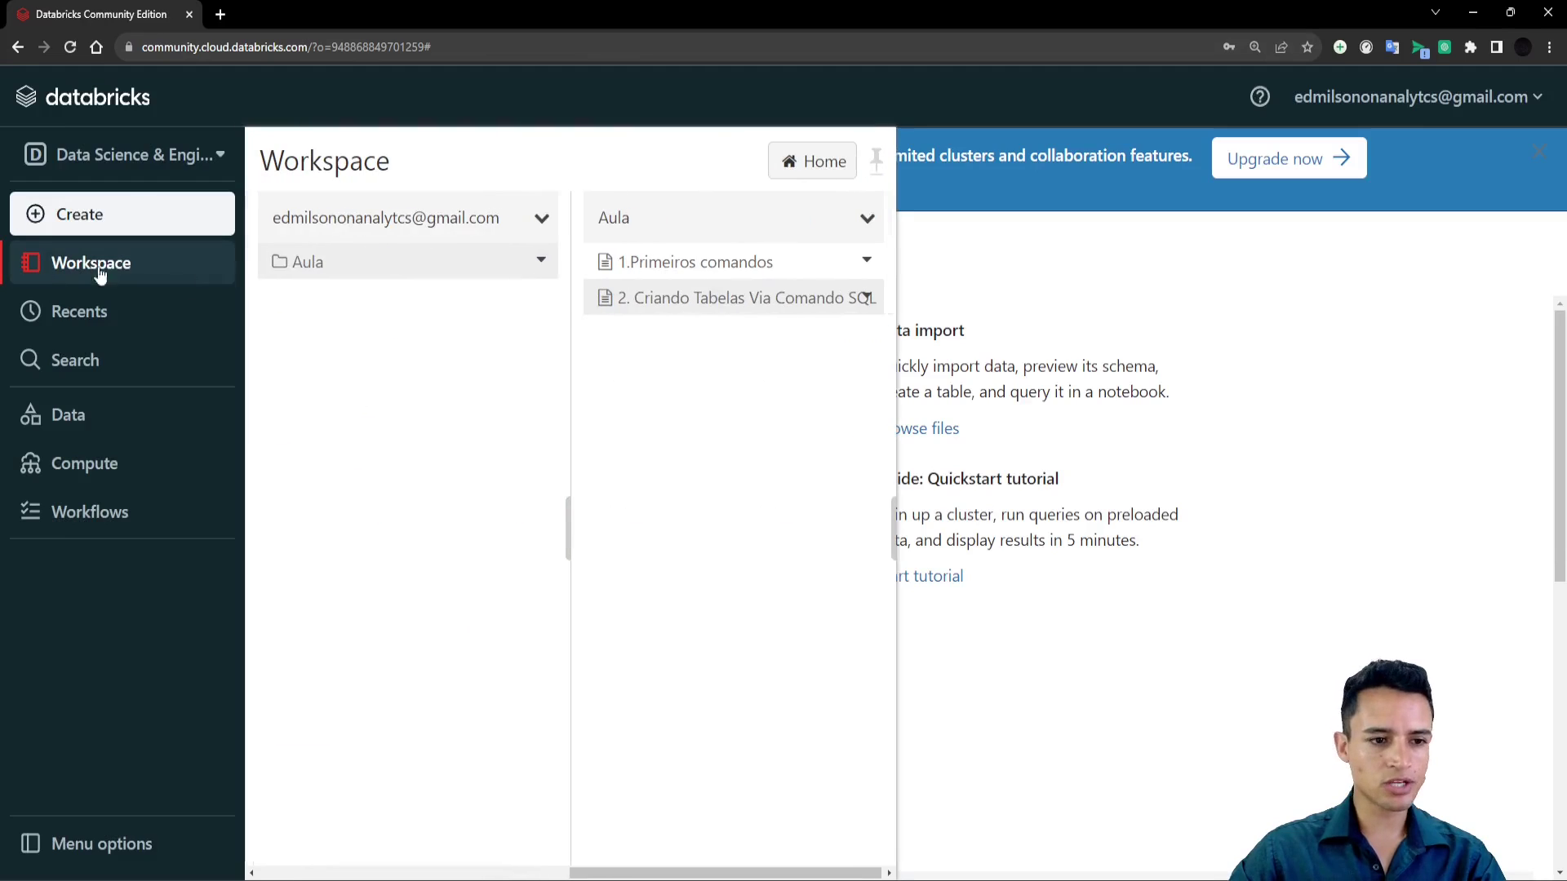
{"action": "left_click", "coordinate": [295, 560]}
{"action": "left_click", "coordinate": [293, 555]}
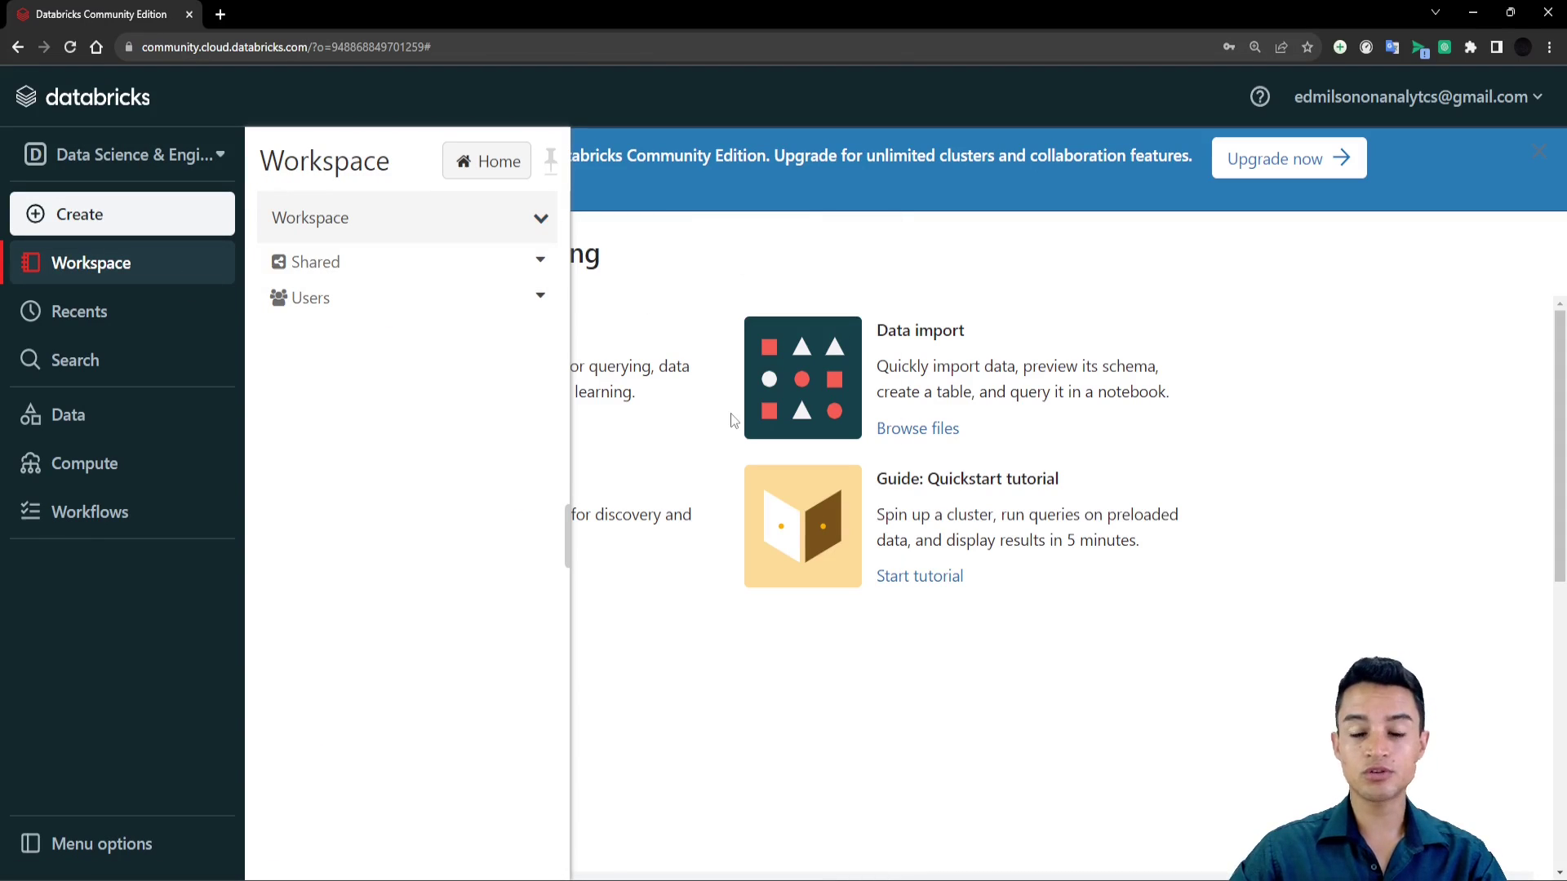
{"action": "left_click", "coordinate": [327, 302]}
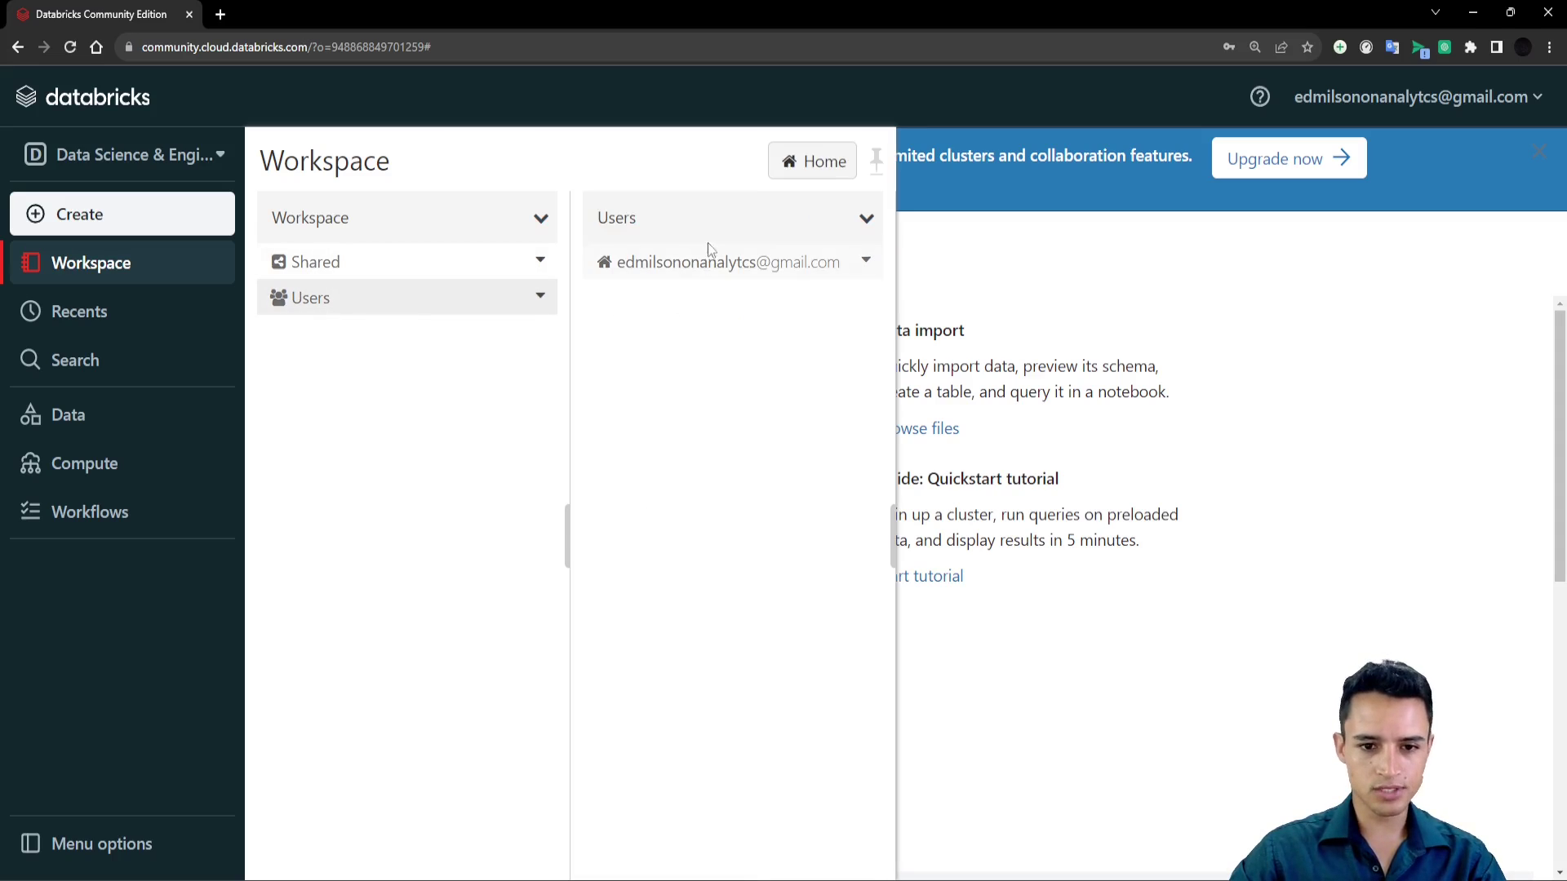
{"action": "left_click", "coordinate": [675, 276]}
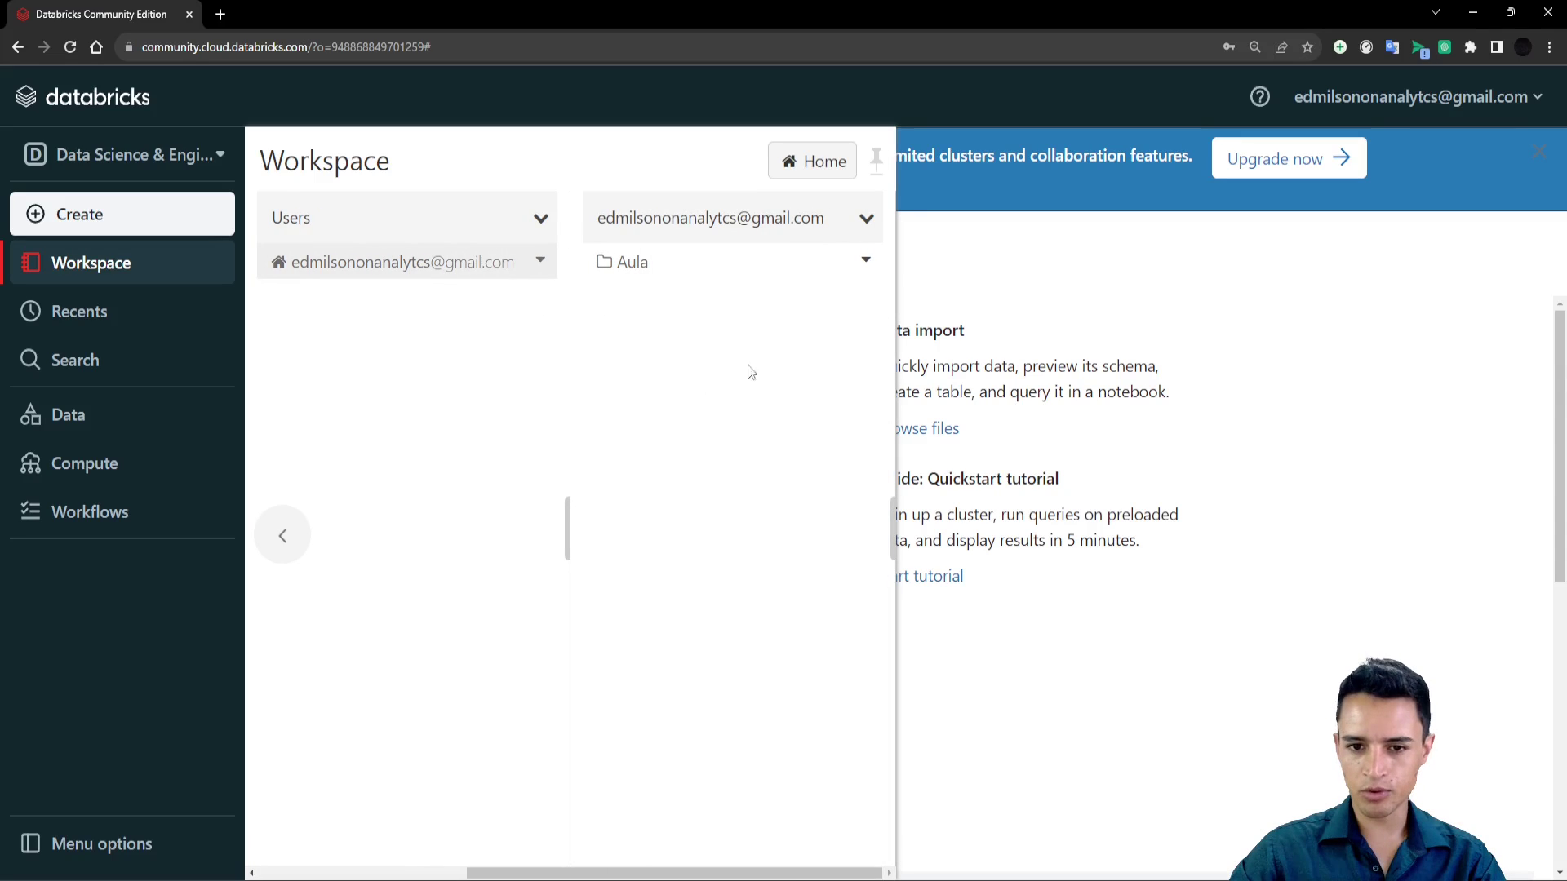
{"action": "left_click", "coordinate": [647, 274]}
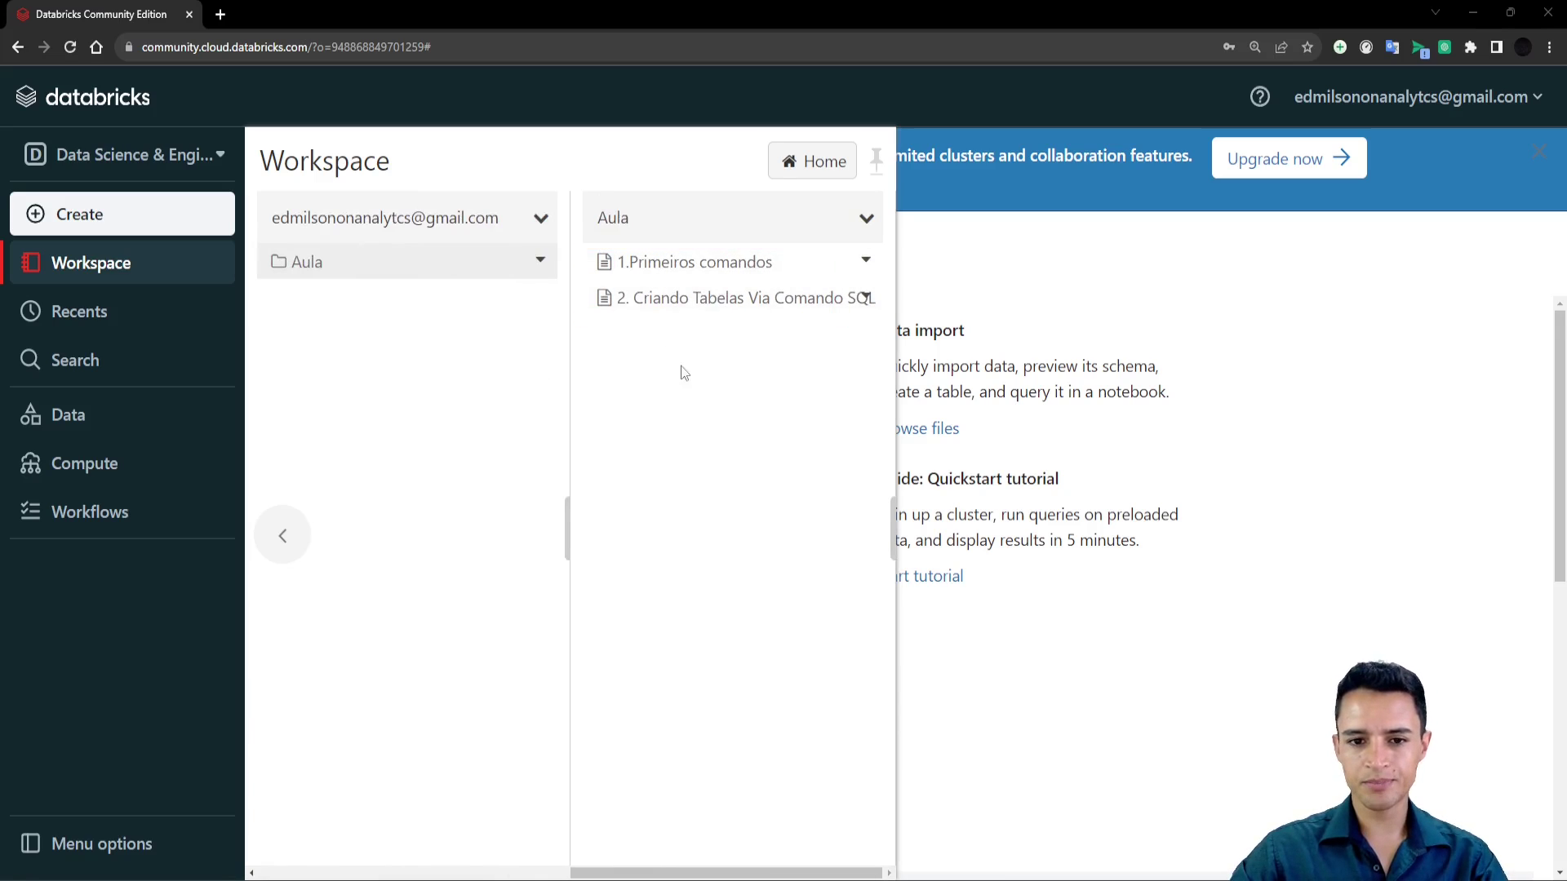
Import 3. Transformado Consulta de Tabela SQL em DataFlame.ipynb from the local Scripts folder into the Aula folder and reopen the folder listing.
{"action": "right_click", "coordinate": [656, 381]}
{"action": "left_click", "coordinate": [734, 444]}
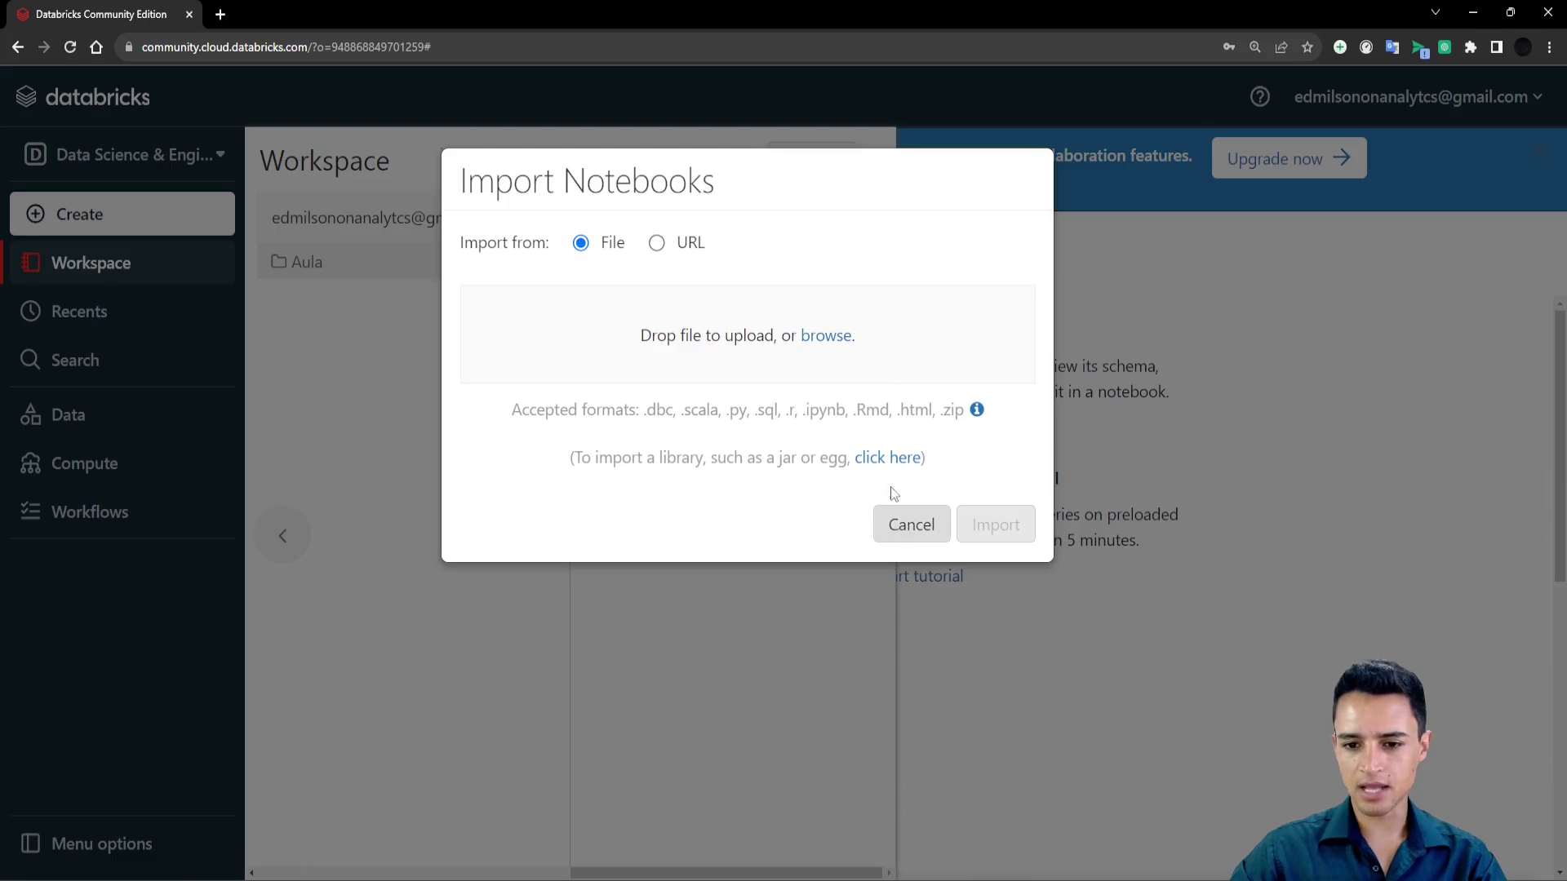
{"action": "mouse_move", "coordinate": [755, 873]}
{"action": "left_click", "coordinate": [700, 845]}
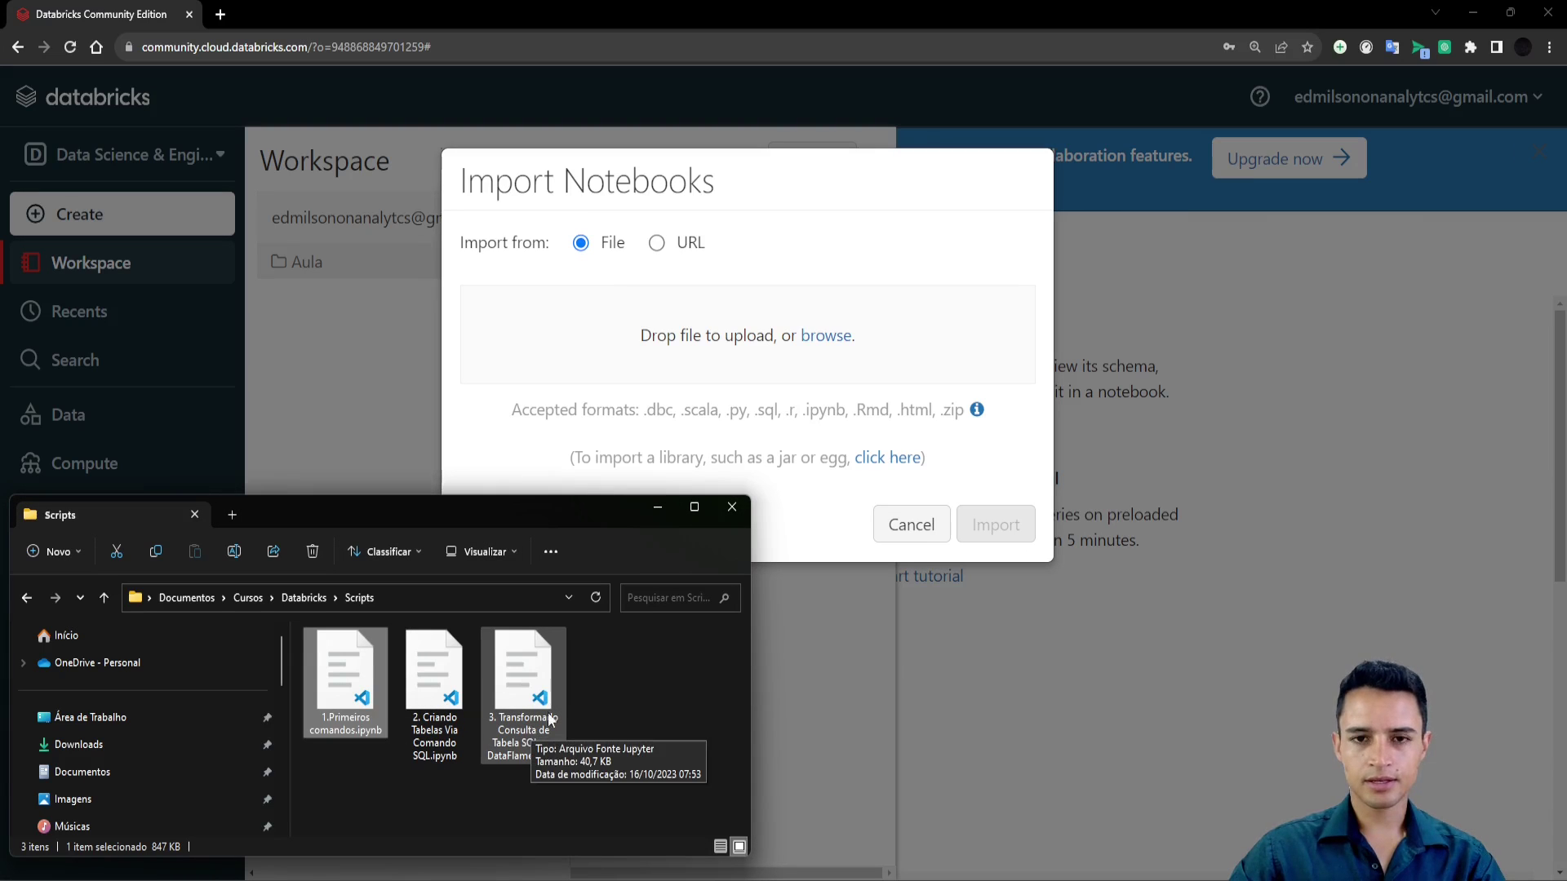
{"action": "left_click_drag", "start_coordinate": [531, 732], "coordinate": [857, 351]}
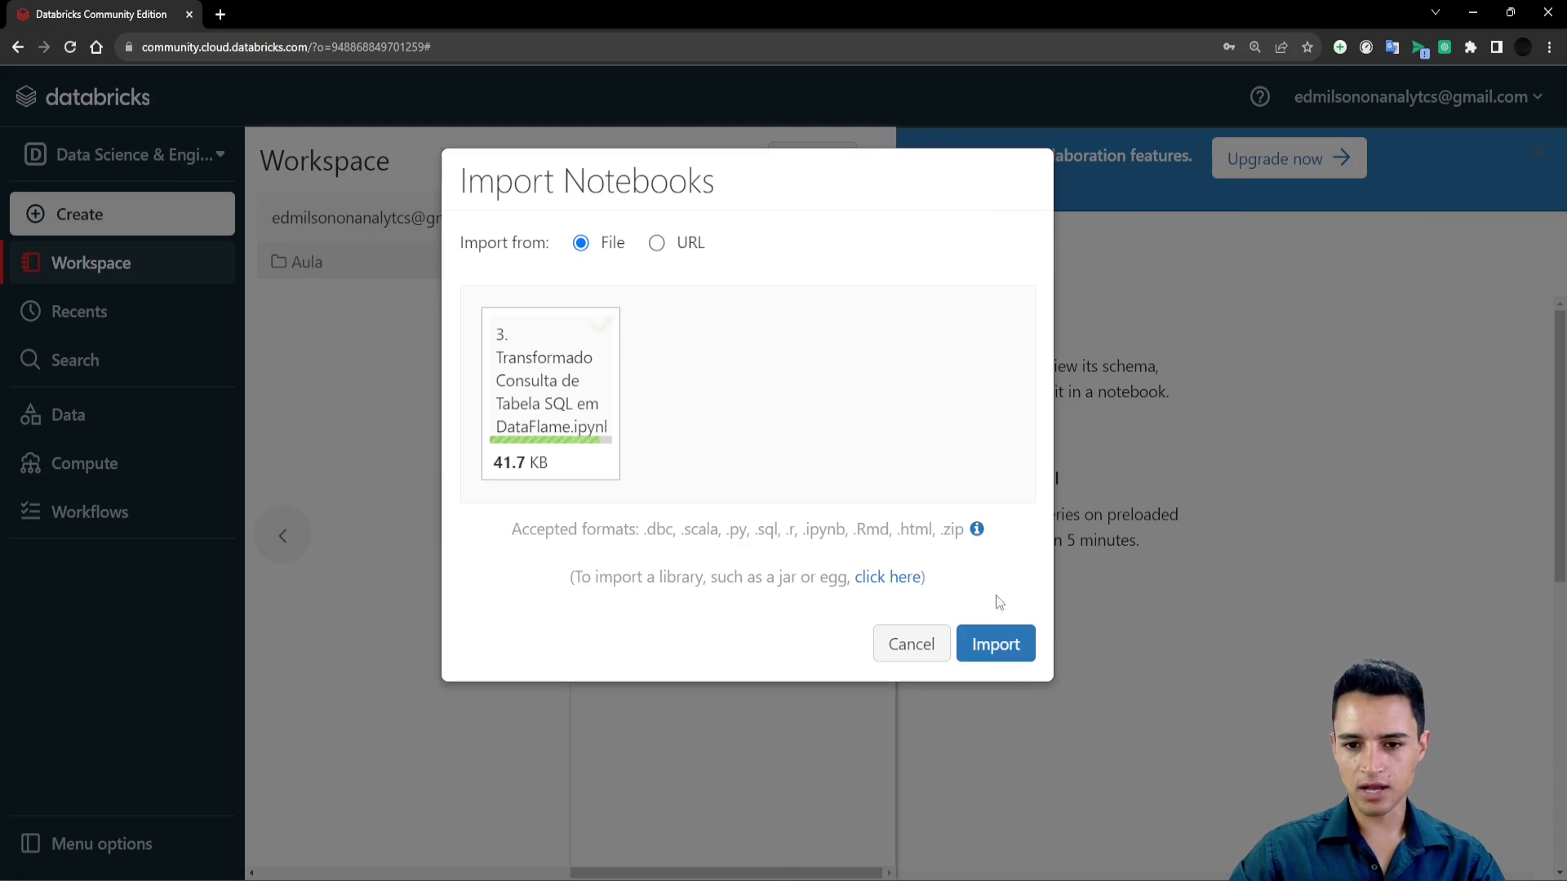
{"action": "left_click", "coordinate": [994, 642]}
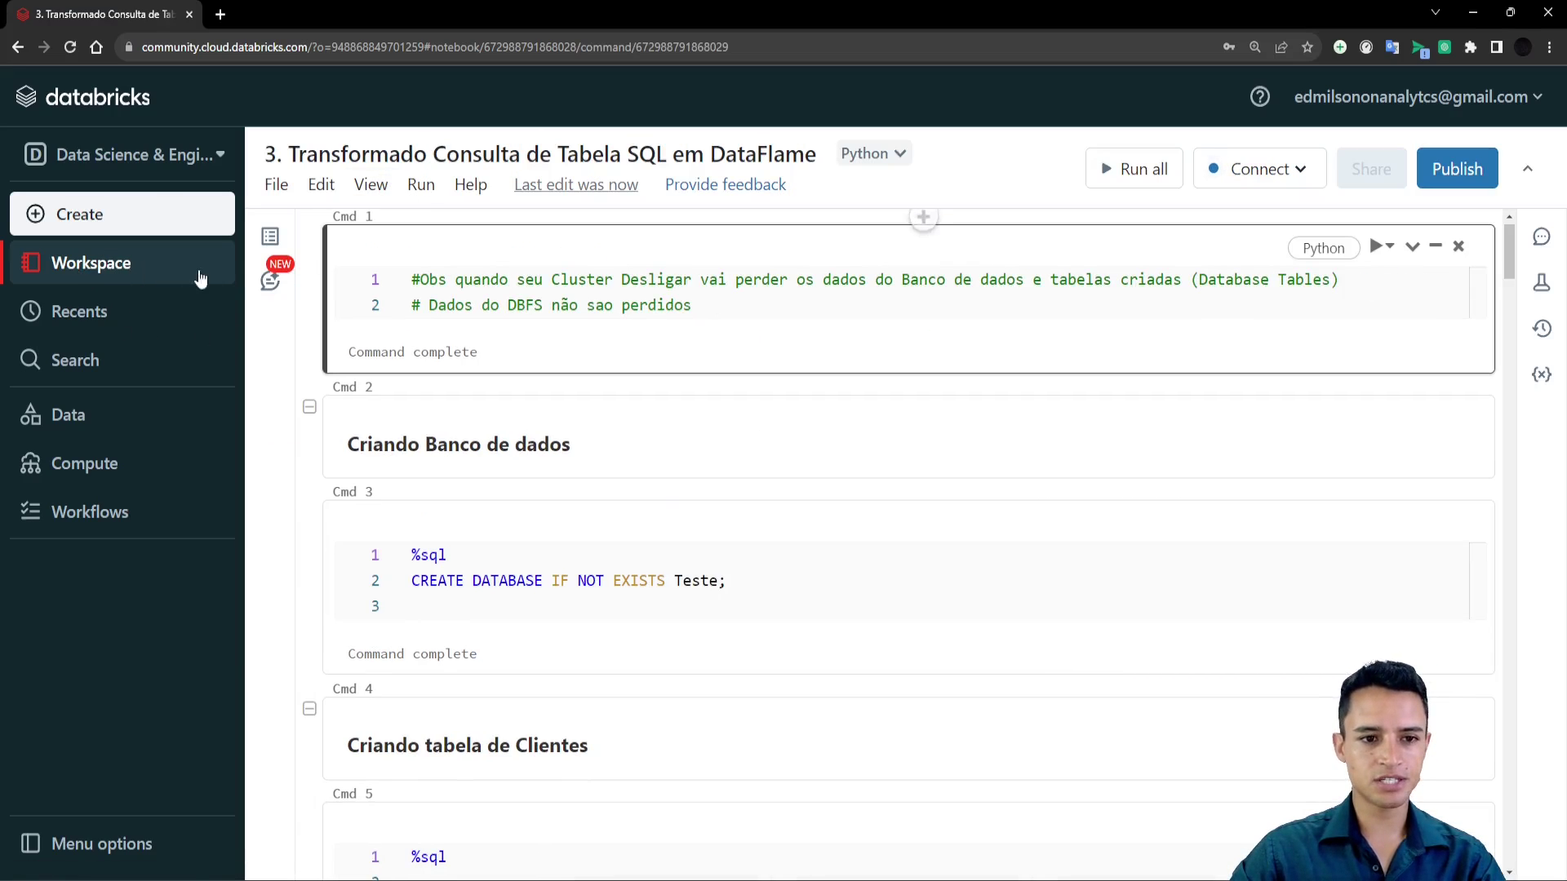
{"action": "left_click", "coordinate": [77, 271]}
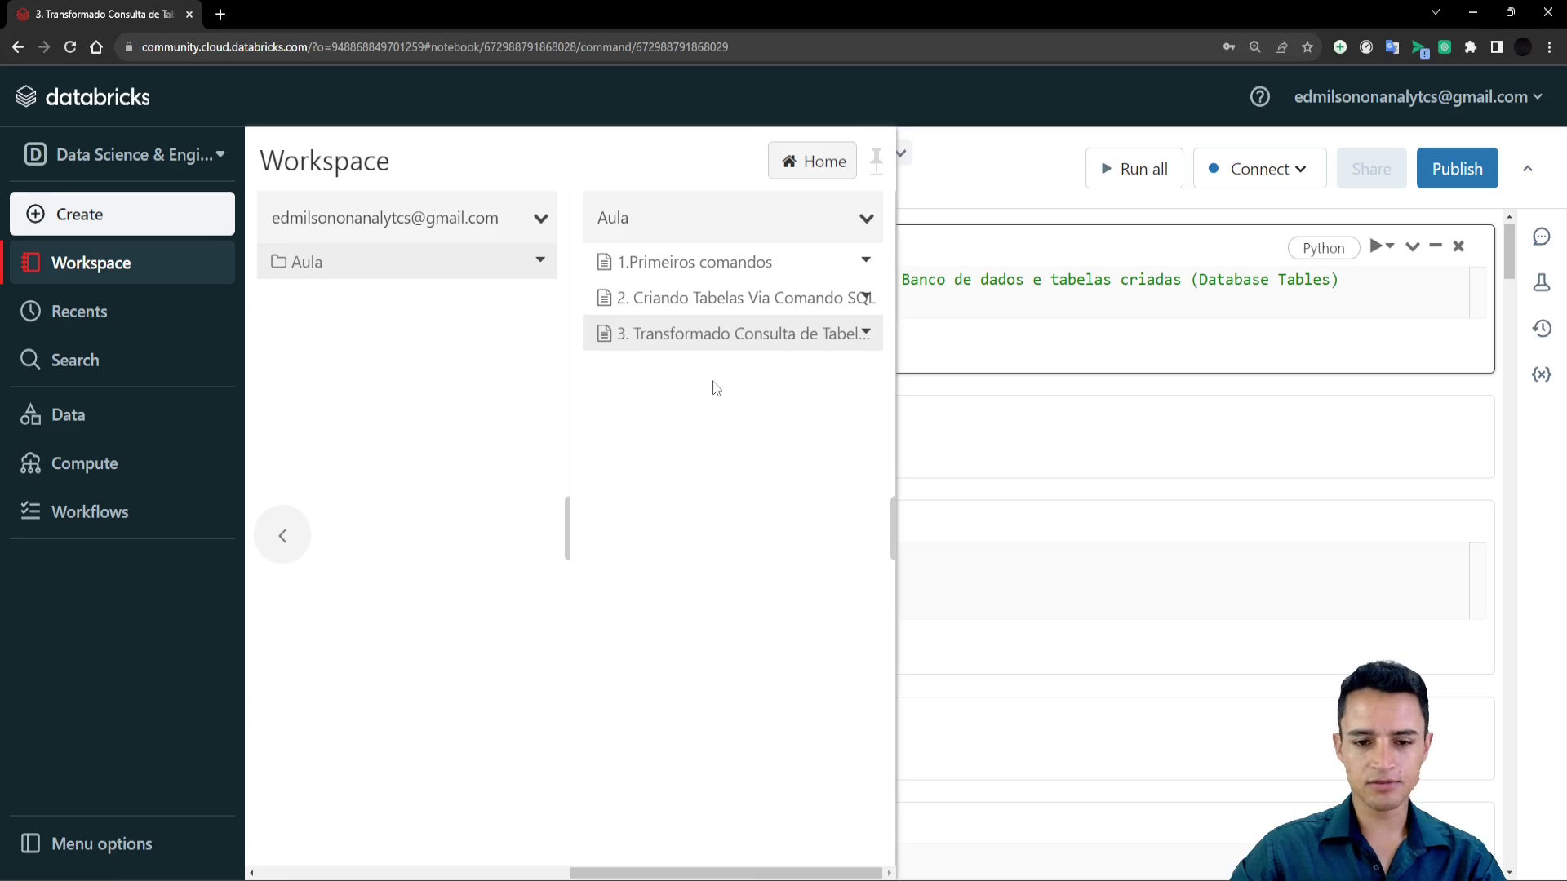